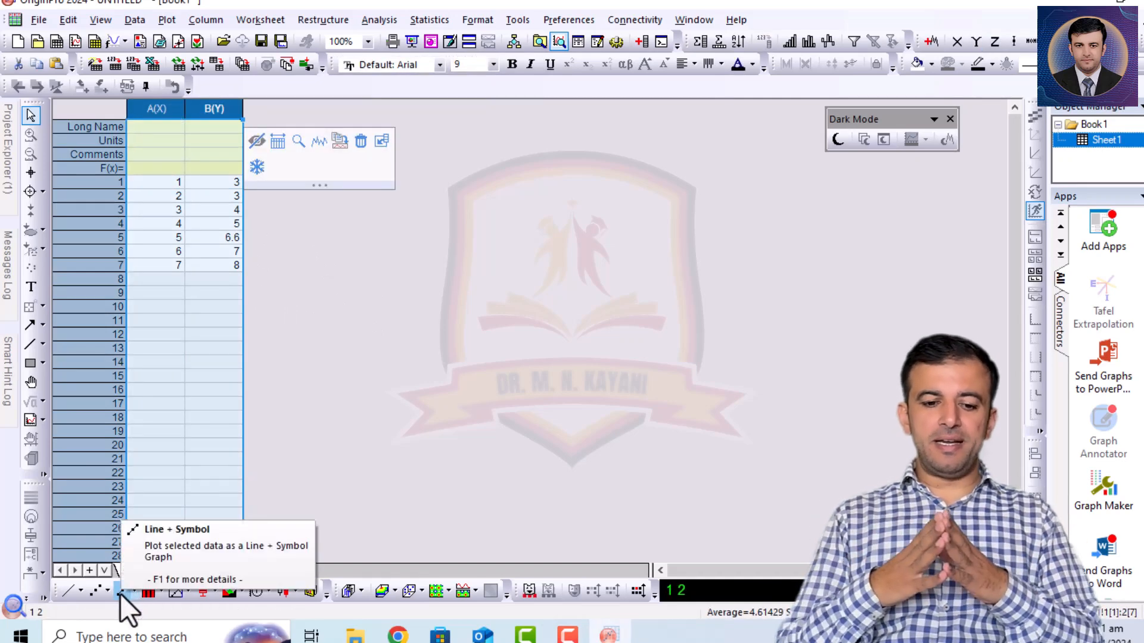
- Plot columns A and B, trying the line, scatter and column types and settling on Line + Symbol
{"action": "left_click", "coordinate": [68, 590]}
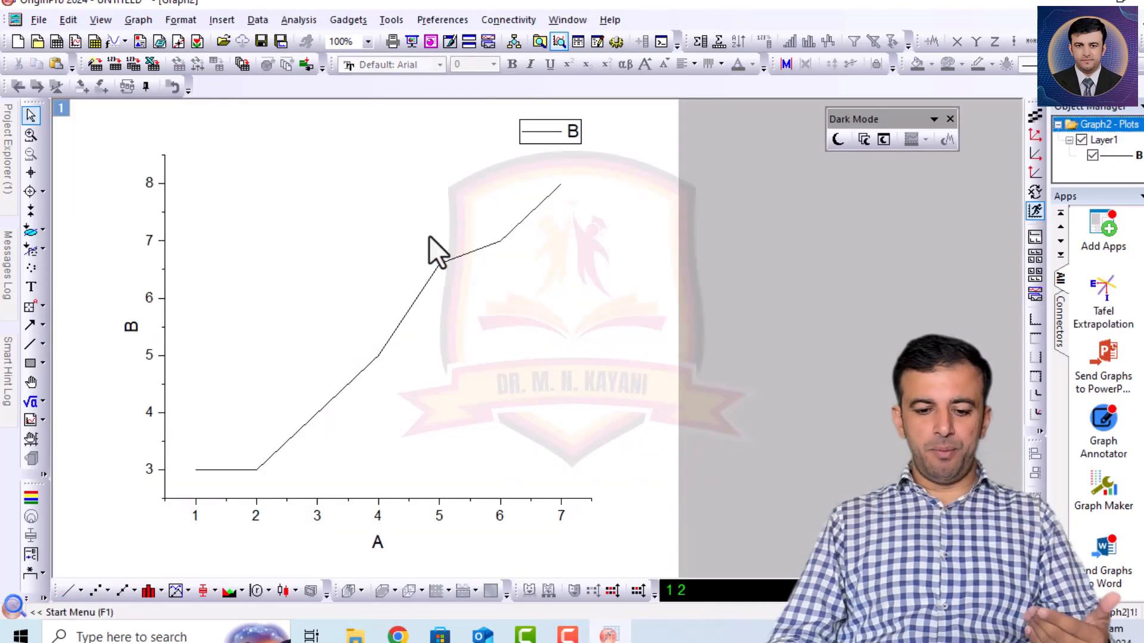
{"action": "left_click", "coordinate": [96, 592]}
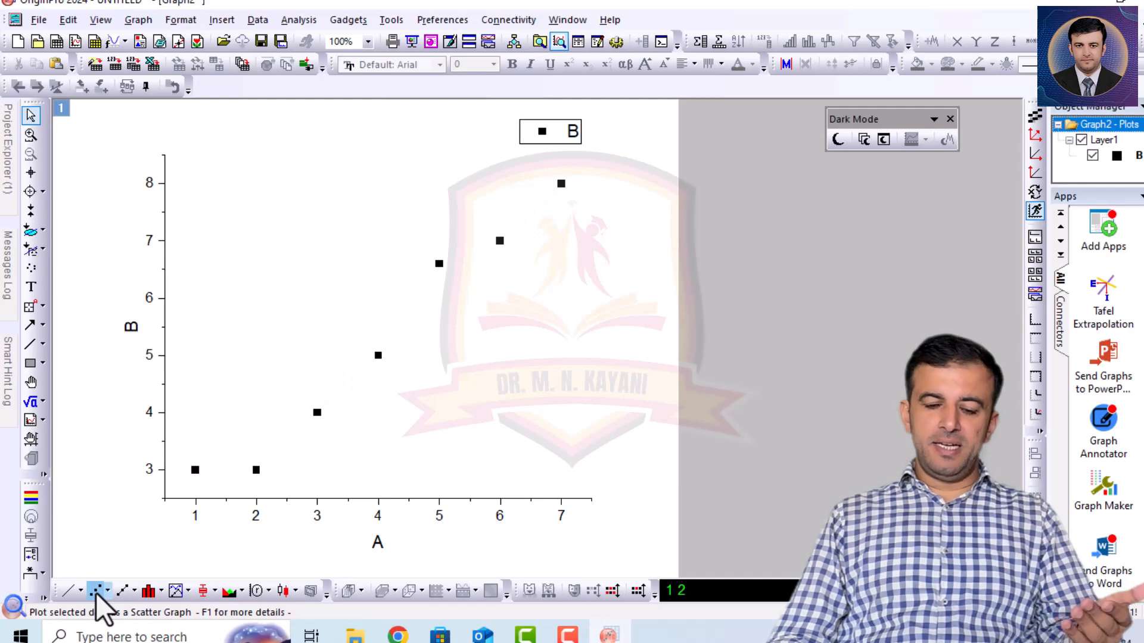
{"action": "left_click", "coordinate": [122, 594]}
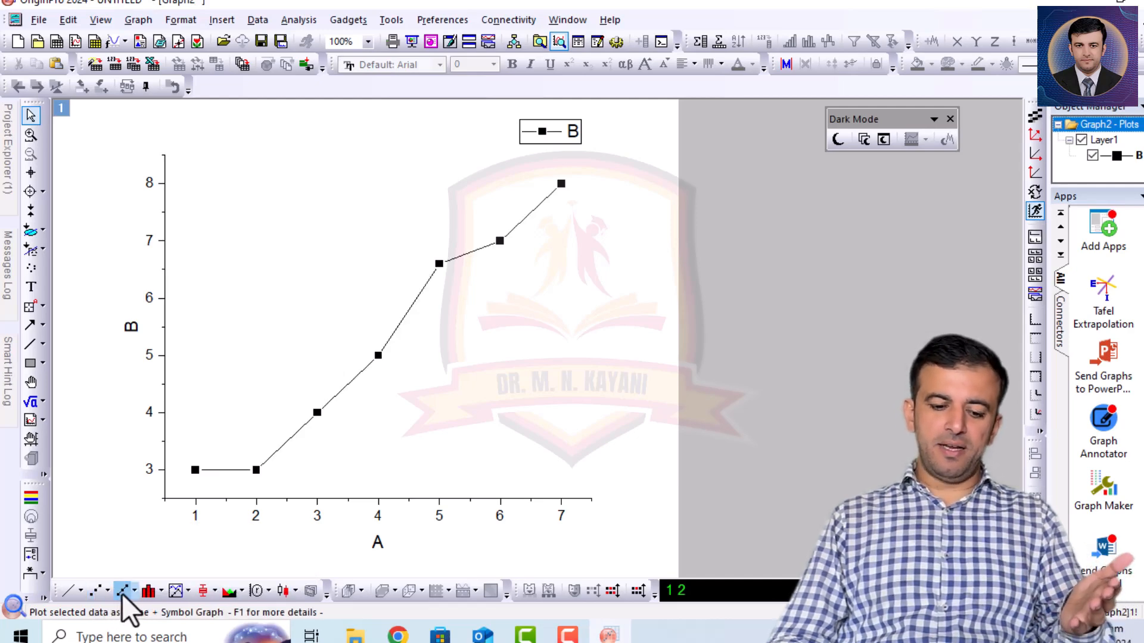
{"action": "left_click", "coordinate": [148, 591]}
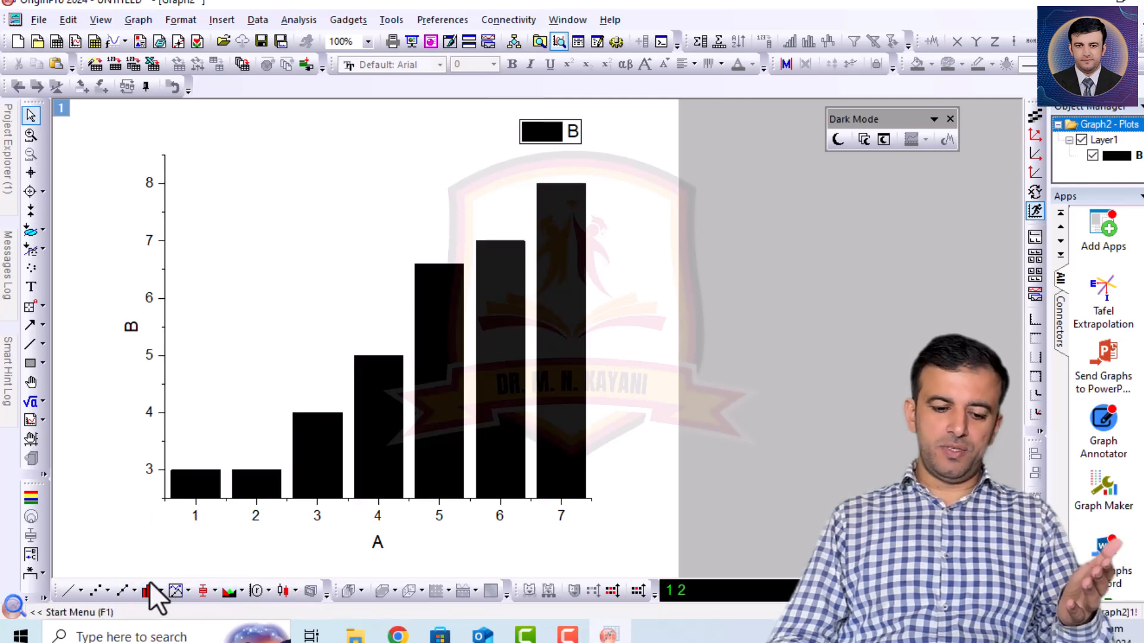
{"action": "left_click", "coordinate": [121, 589]}
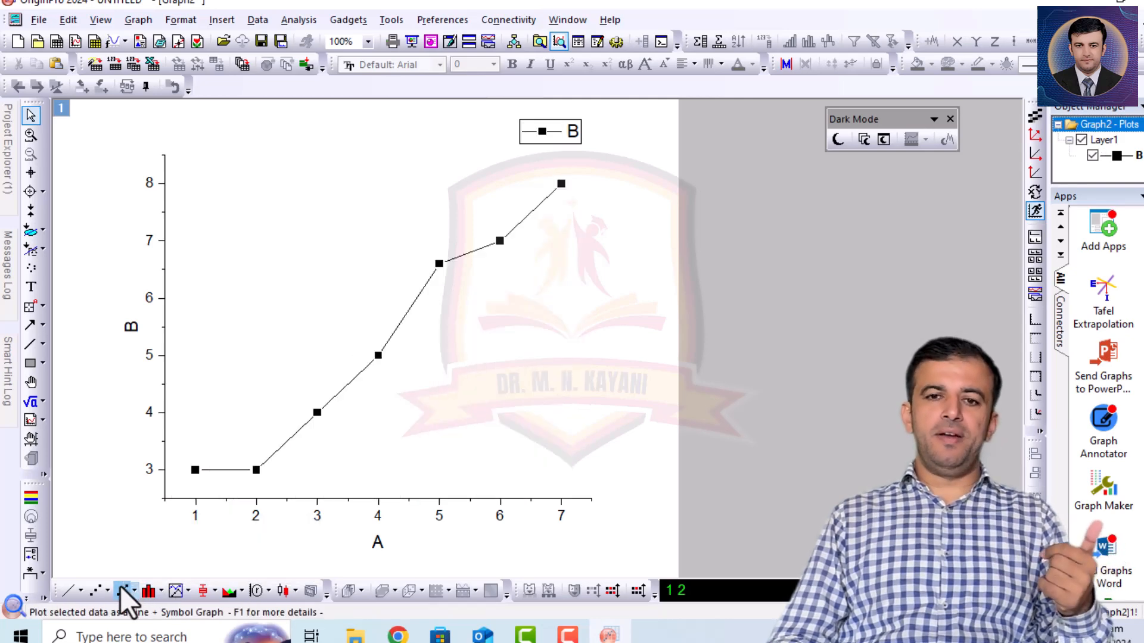
- Open the line properties of the B plot and move the dialog away from the curve
{"action": "left_click", "coordinate": [377, 356]}
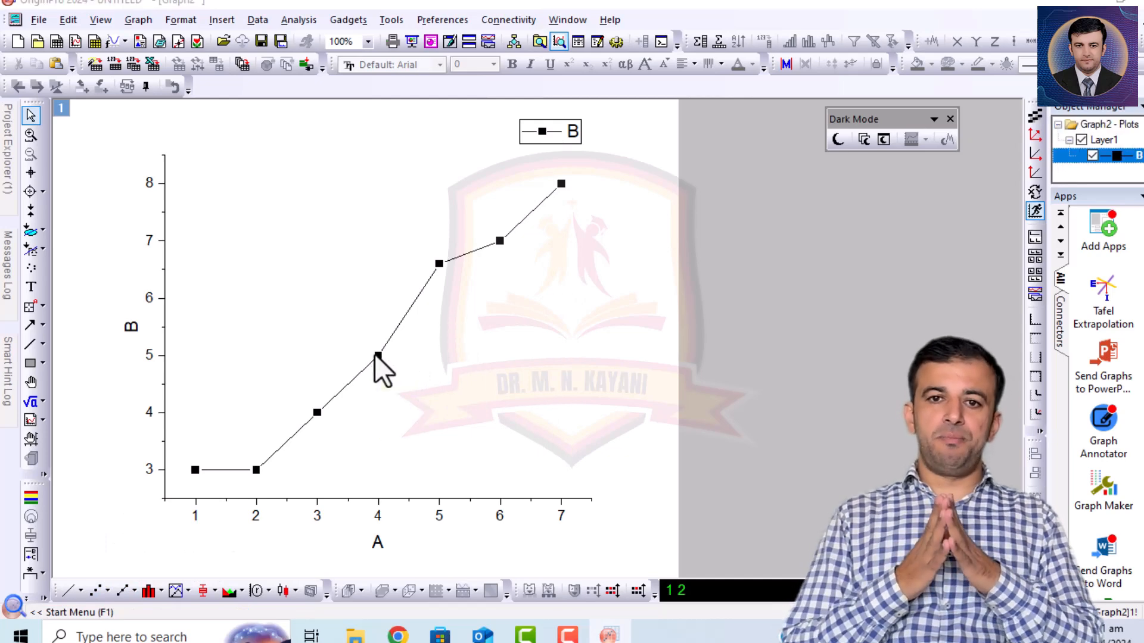
{"action": "double_click", "coordinate": [376, 356]}
{"action": "left_click", "coordinate": [616, 171]}
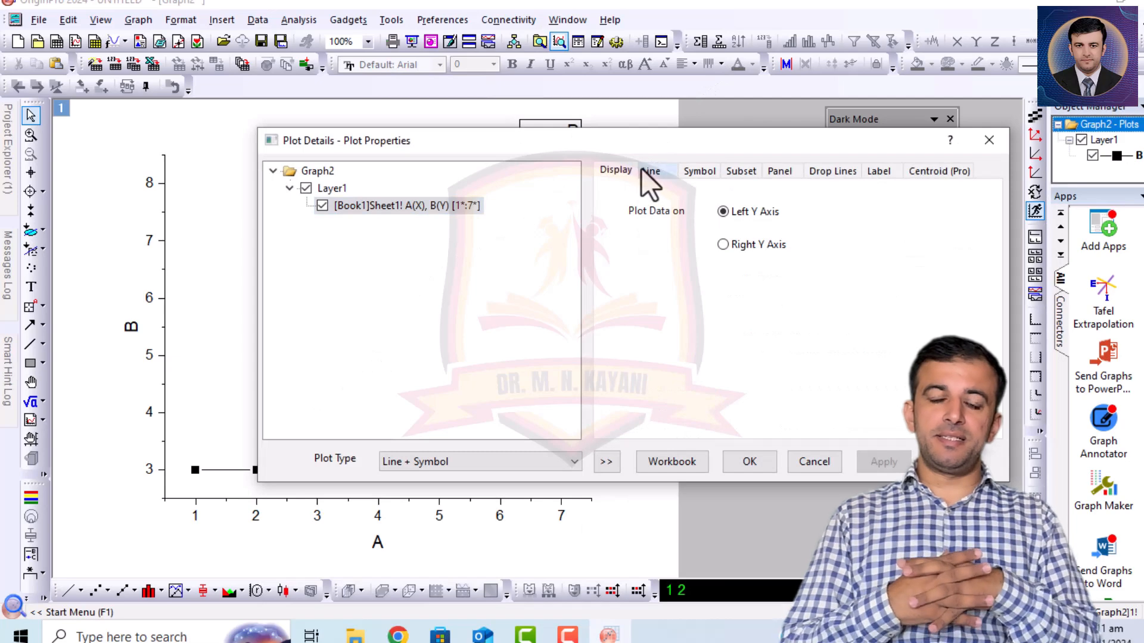
{"action": "left_click", "coordinate": [651, 170]}
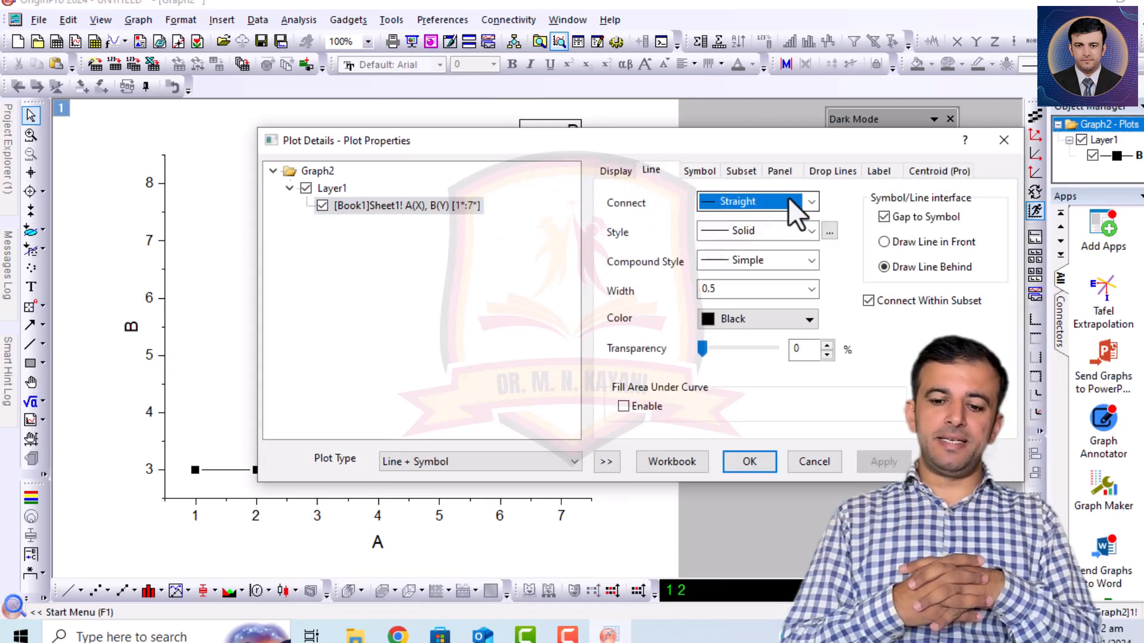
{"action": "left_click", "coordinate": [813, 204]}
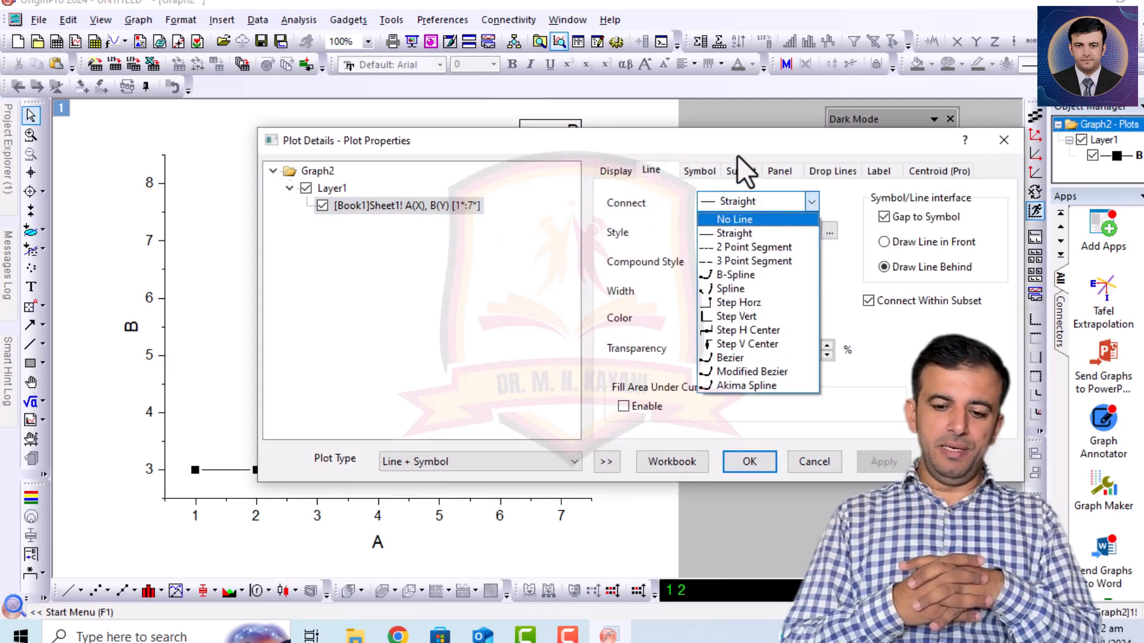
{"action": "left_click", "coordinate": [809, 114]}
{"action": "left_click_drag", "start_coordinate": [750, 145], "coordinate": [944, 28]}
- Apply a B-Spline connection to the plot line and uncover the whole curve
{"action": "left_click", "coordinate": [1007, 95]}
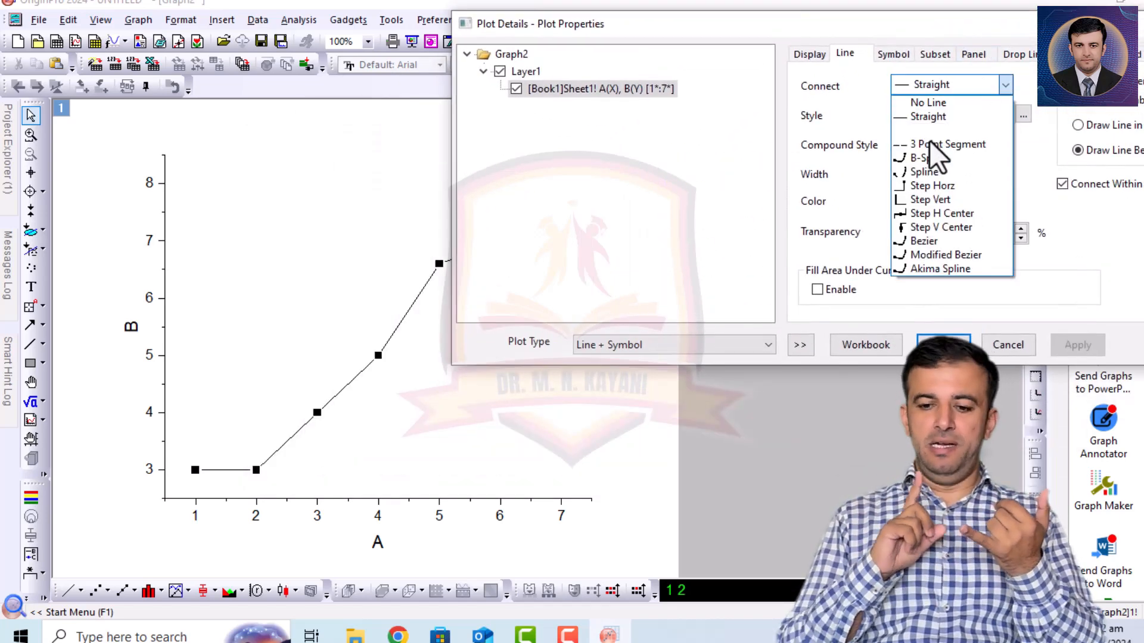
{"action": "left_click", "coordinate": [931, 158]}
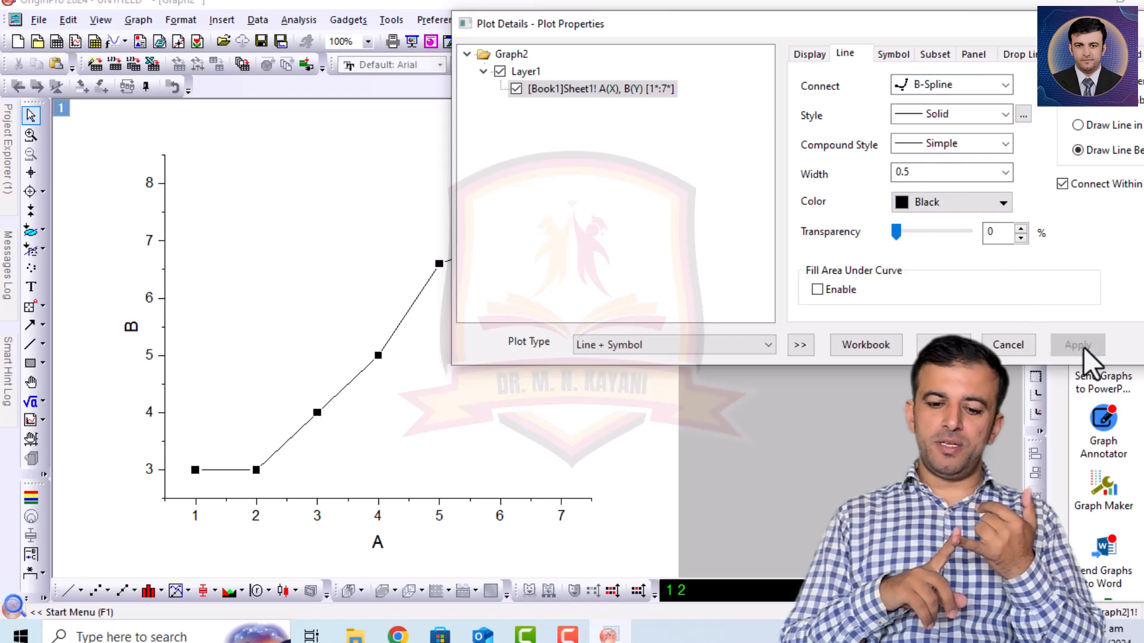
{"action": "left_click_drag", "start_coordinate": [745, 18], "coordinate": [725, 51]}
{"action": "left_click_drag", "start_coordinate": [459, 188], "coordinate": [724, 179]}
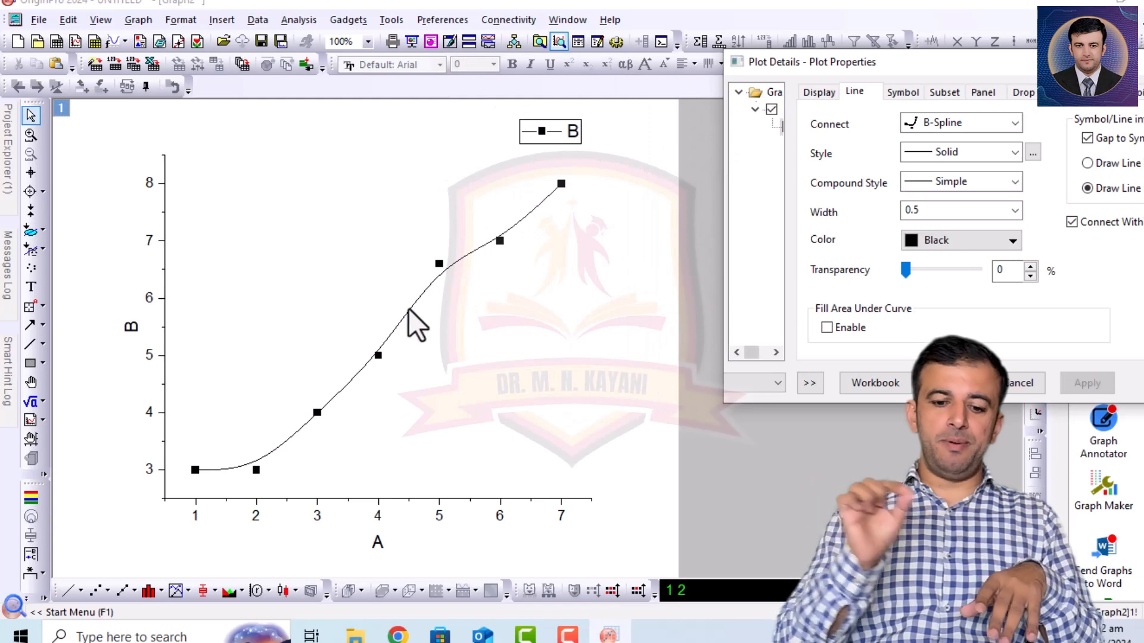
- Change the line connection to Spline and apply it
{"action": "left_click", "coordinate": [989, 123]}
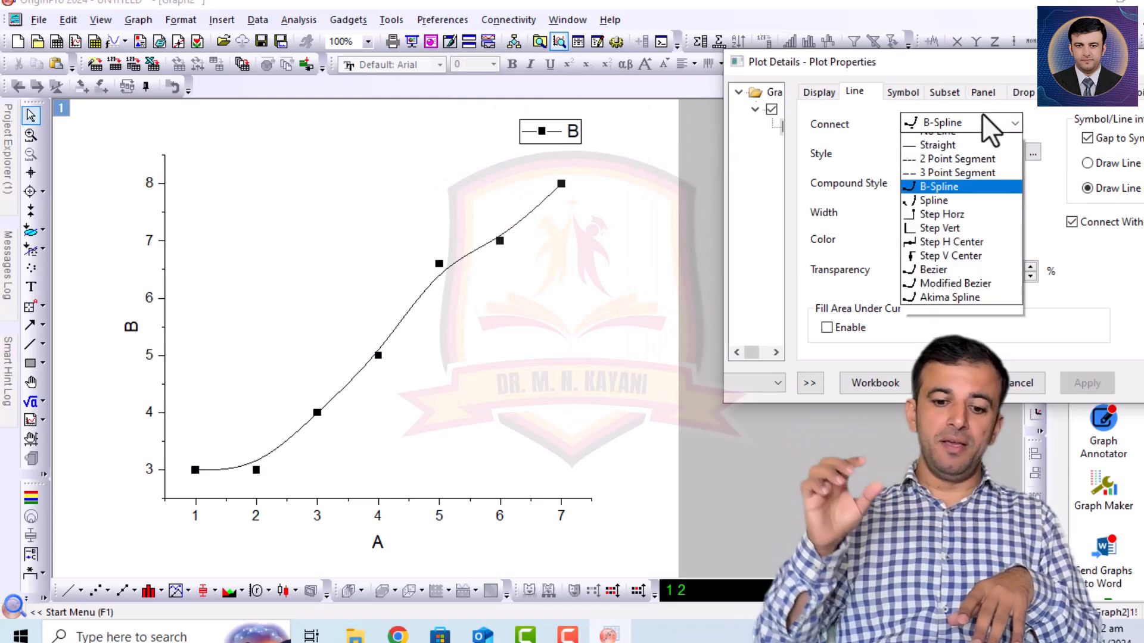
{"action": "key", "text": "Down"}
{"action": "key", "text": "Return"}
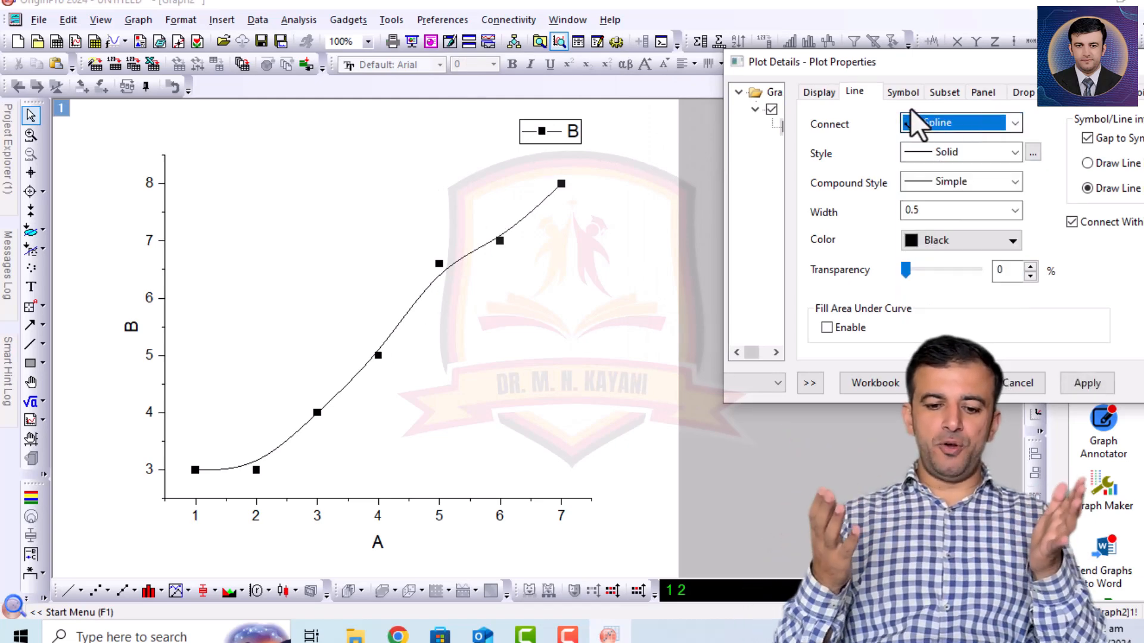
{"action": "left_click", "coordinate": [1095, 384]}
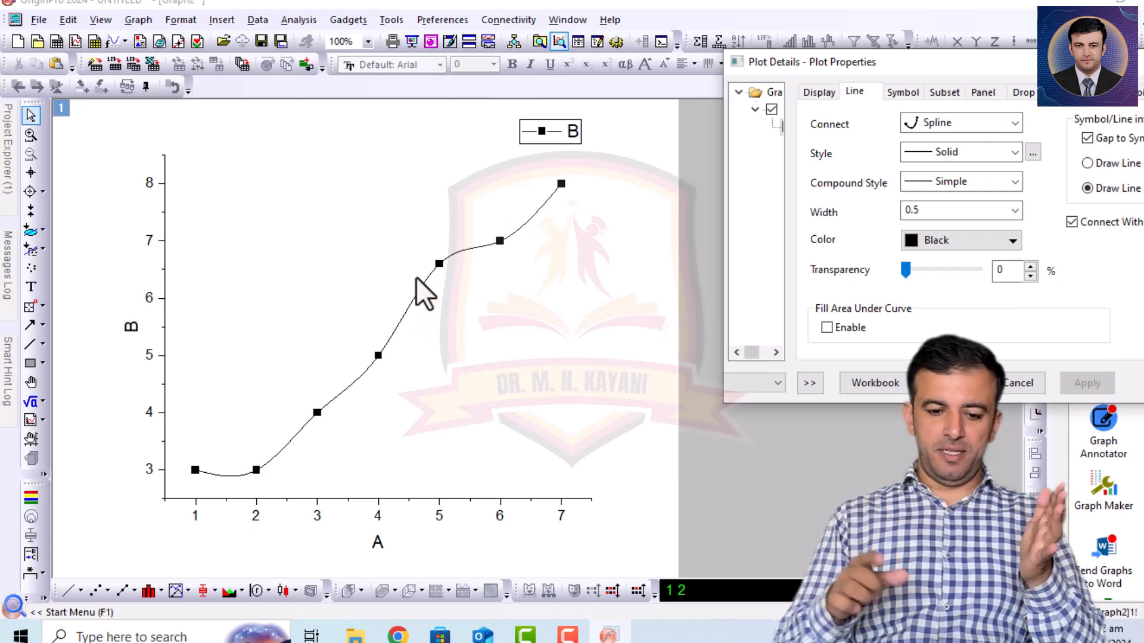
- Change the line connection to Bezier and apply it
{"action": "left_click", "coordinate": [945, 125]}
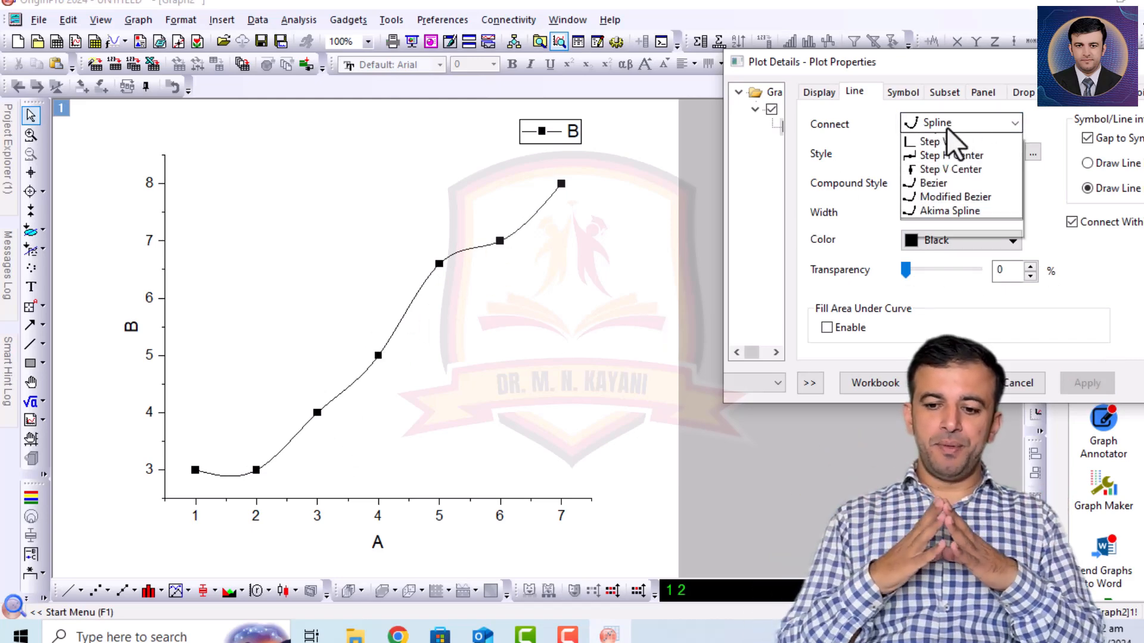
{"action": "left_click", "coordinate": [946, 277]}
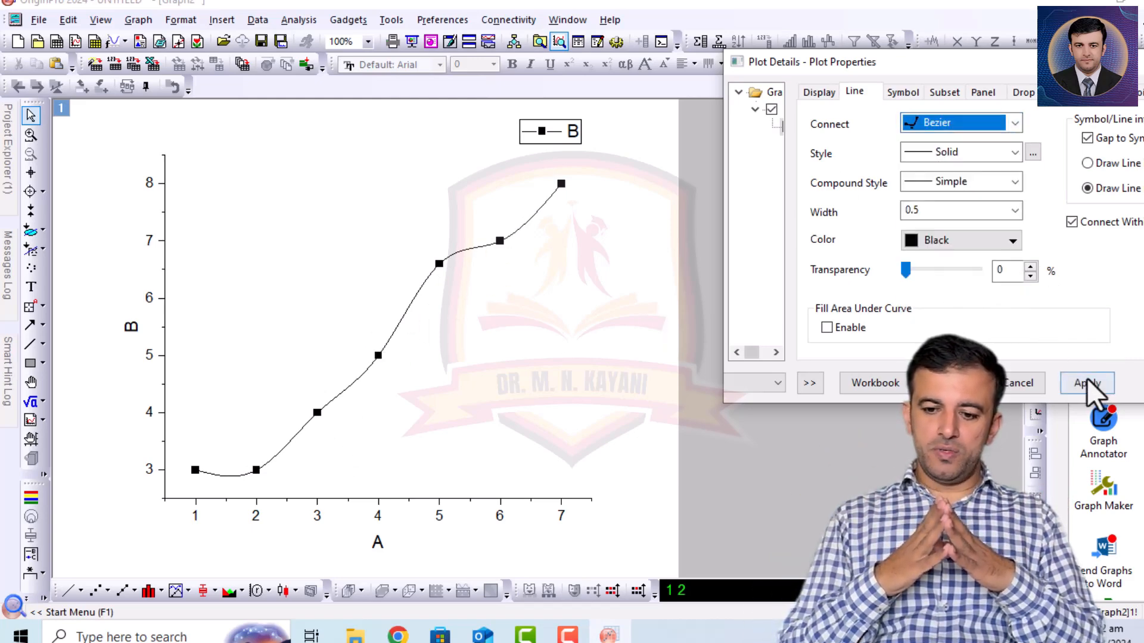
{"action": "left_click", "coordinate": [1086, 382]}
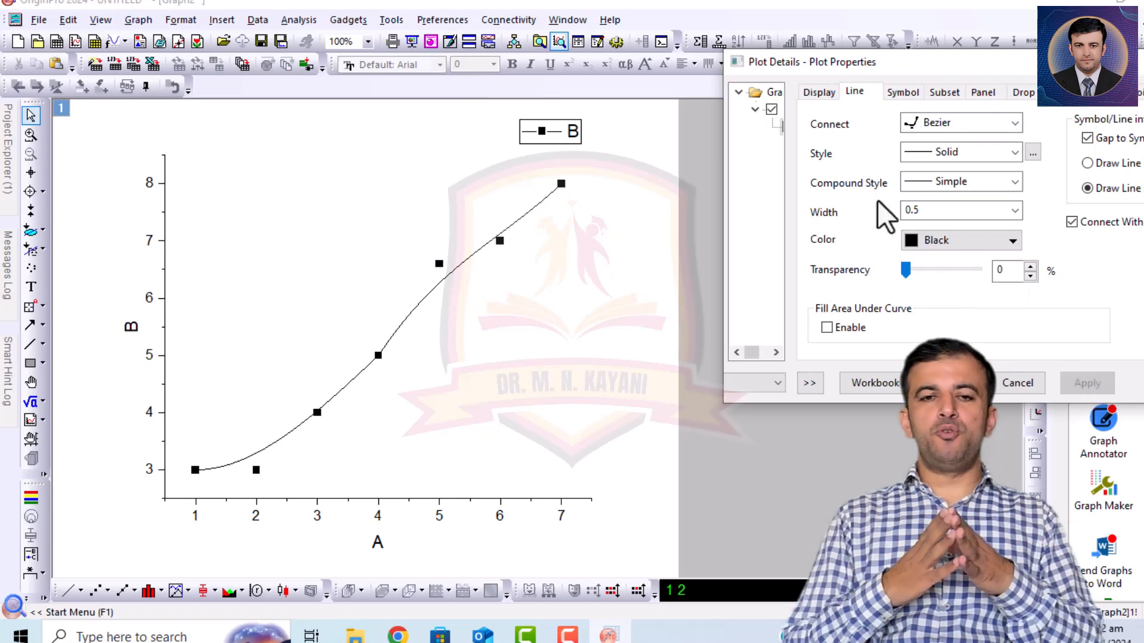
- Set the line connection to Straight and the line width to 3, and apply both settings
{"action": "left_click", "coordinate": [977, 123]}
{"action": "left_click", "coordinate": [938, 156]}
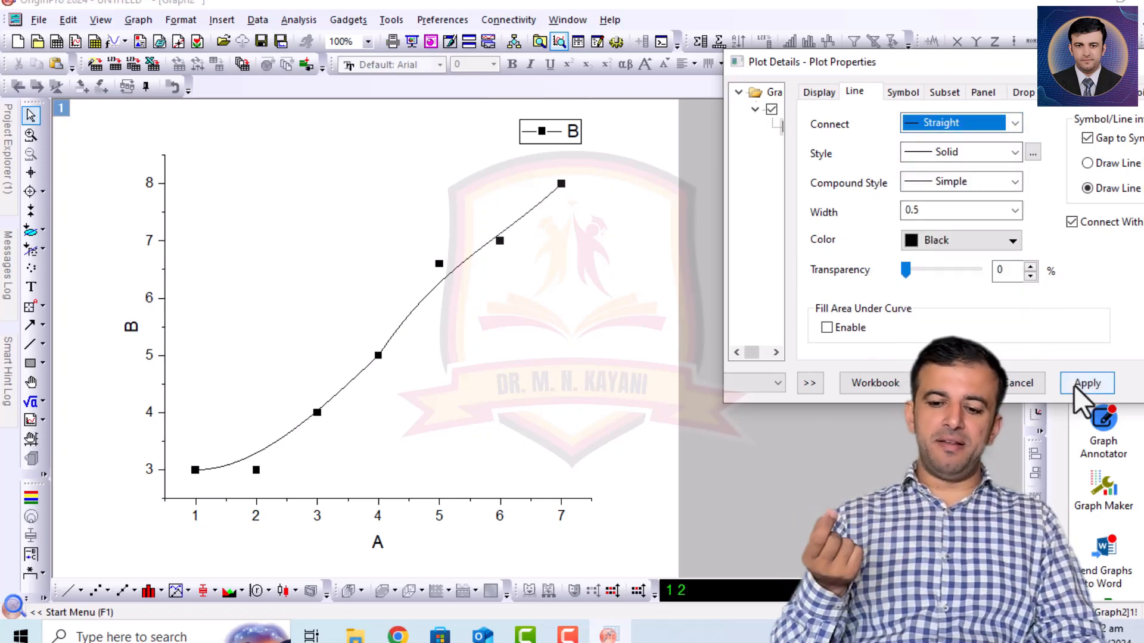
{"action": "double_click", "coordinate": [919, 210]}
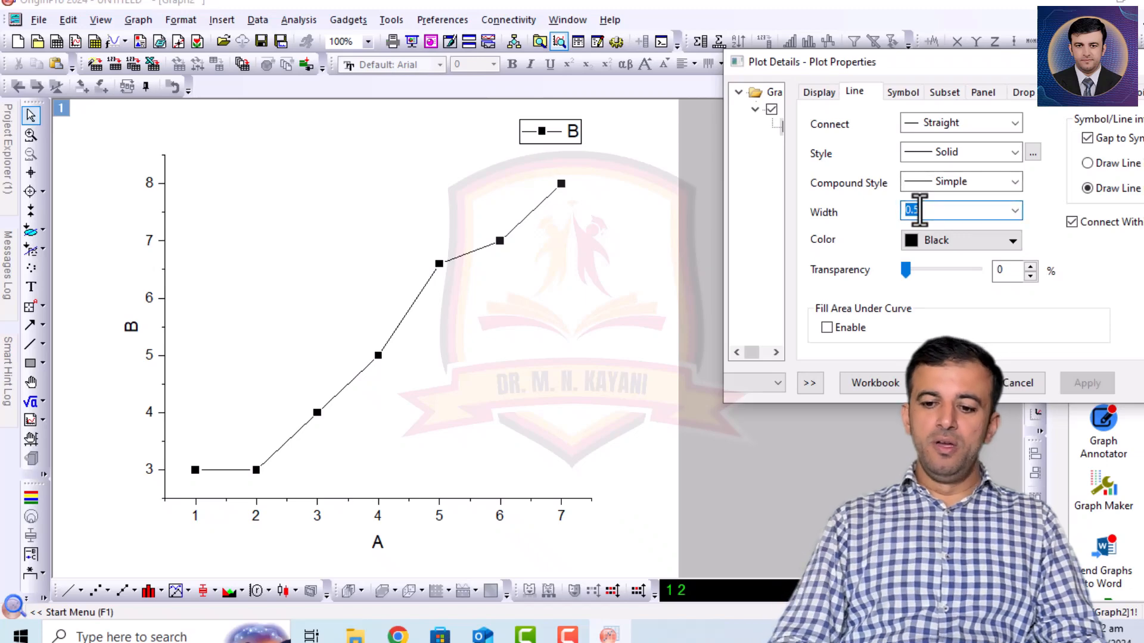
{"action": "type", "text": "3"}
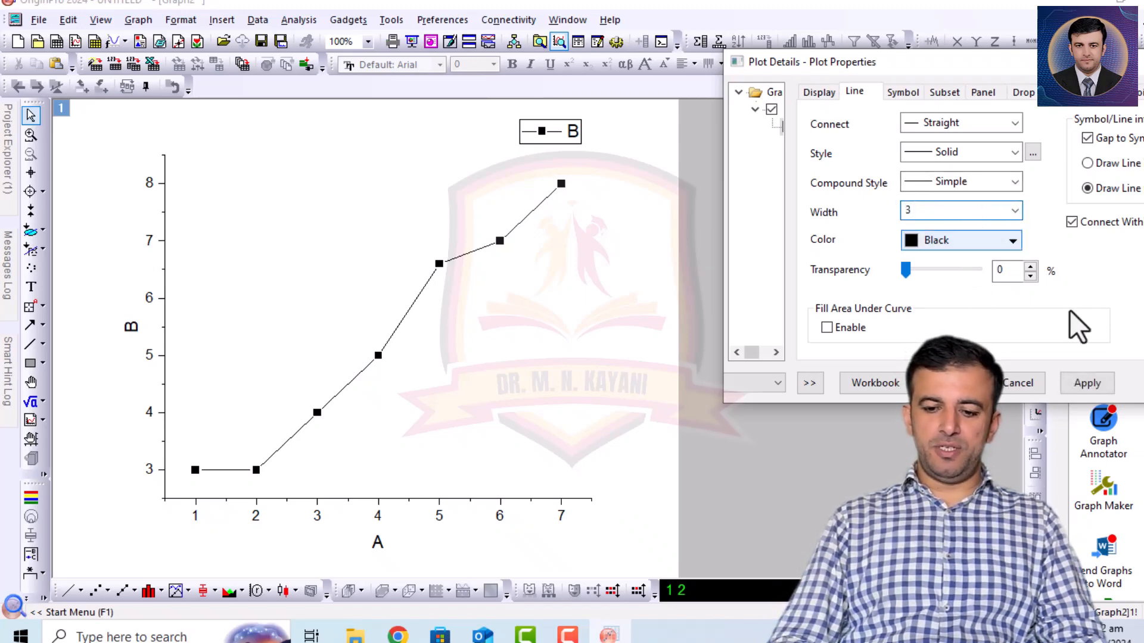
{"action": "left_click", "coordinate": [1087, 383]}
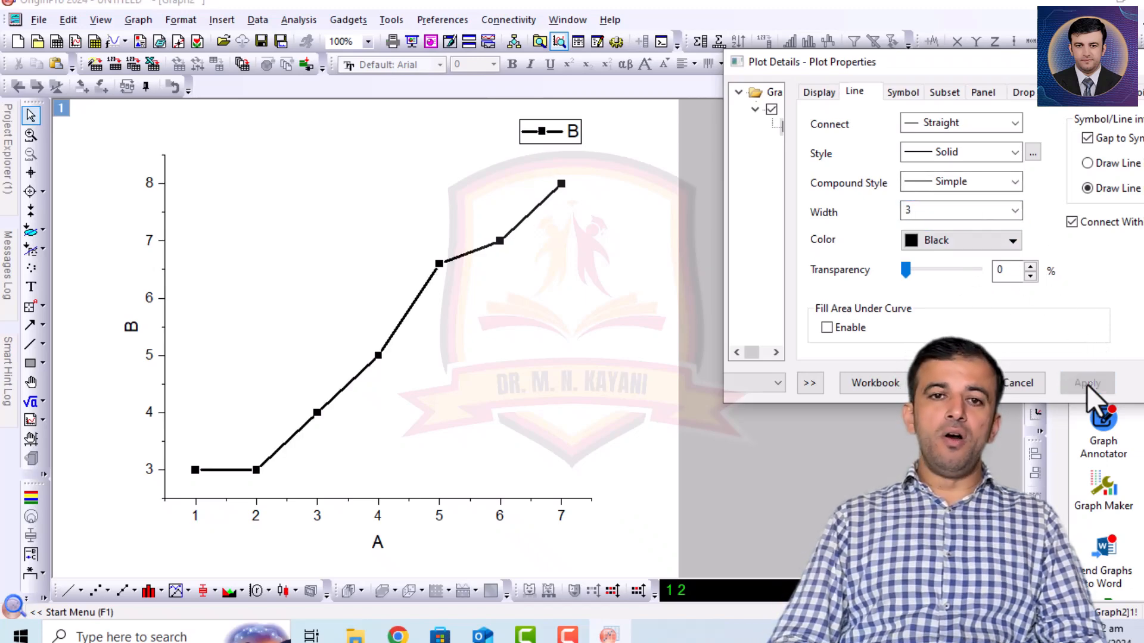
- Set the plot line's color to Red and apply it
{"action": "left_click", "coordinate": [976, 245]}
{"action": "left_click", "coordinate": [926, 311]}
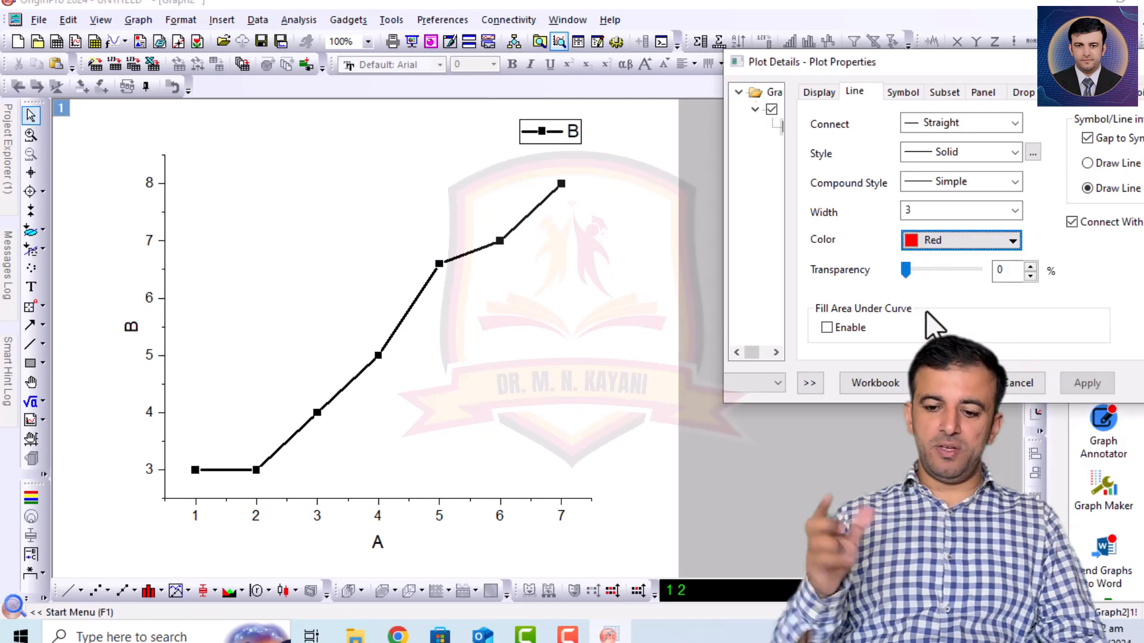
{"action": "left_click", "coordinate": [1078, 381]}
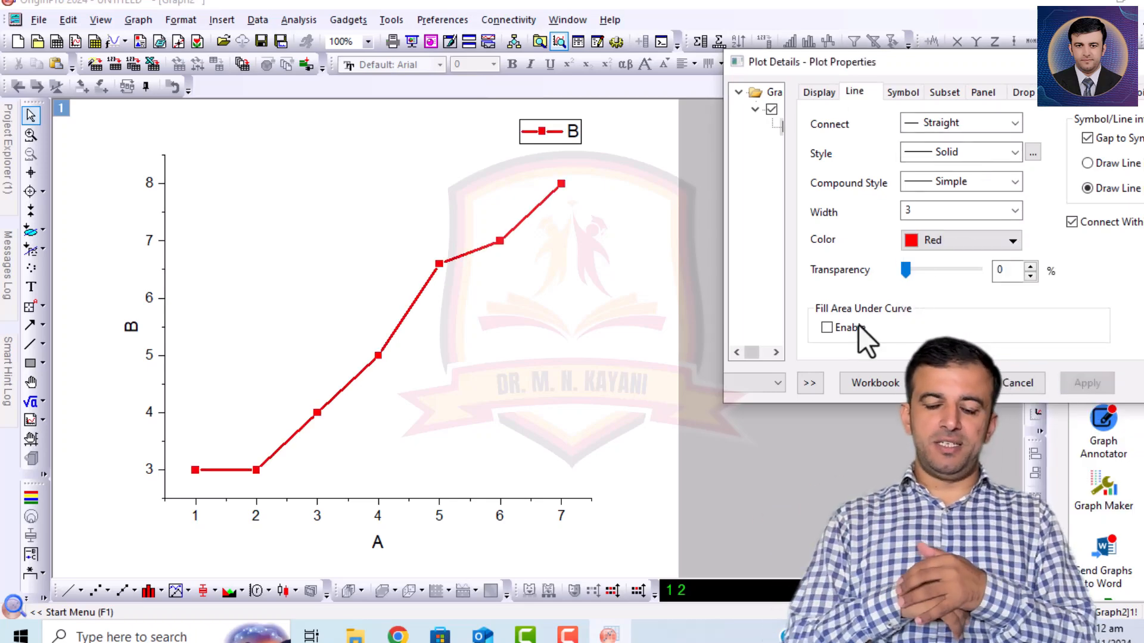
- Try a line transparency of 60% and reset it to 0%
{"action": "left_click", "coordinate": [945, 267]}
{"action": "mouse_move", "coordinate": [919, 268]}
{"action": "left_mouse_down"}
{"action": "mouse_move", "coordinate": [991, 274]}
{"action": "mouse_move", "coordinate": [919, 270]}
{"action": "left_mouse_up"}
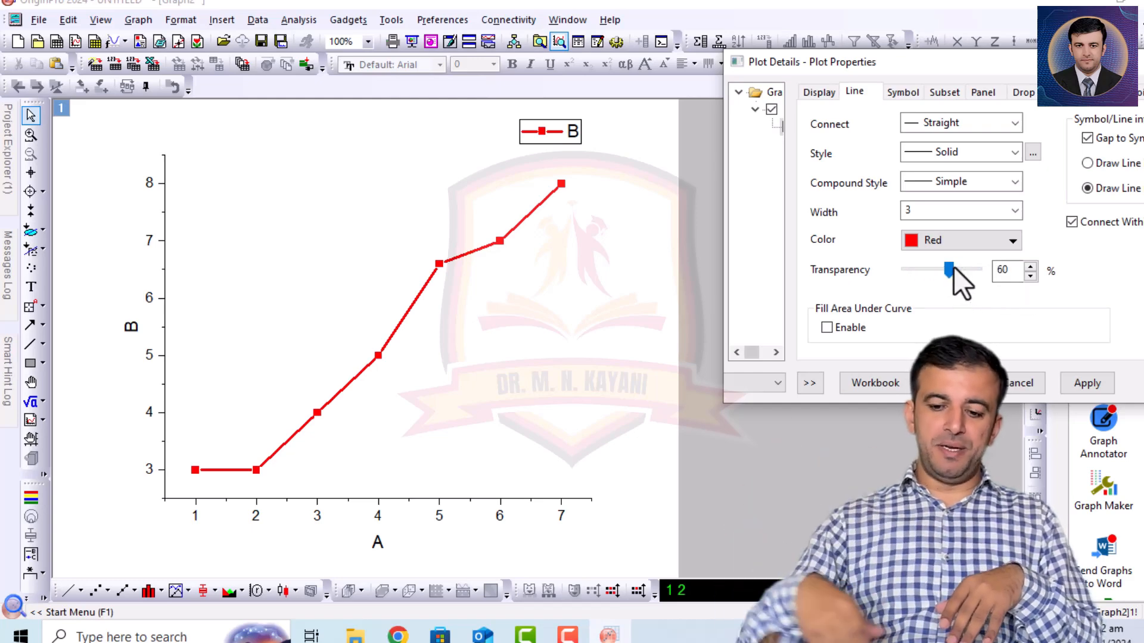
{"action": "left_click_drag", "start_coordinate": [920, 270], "coordinate": [842, 278]}
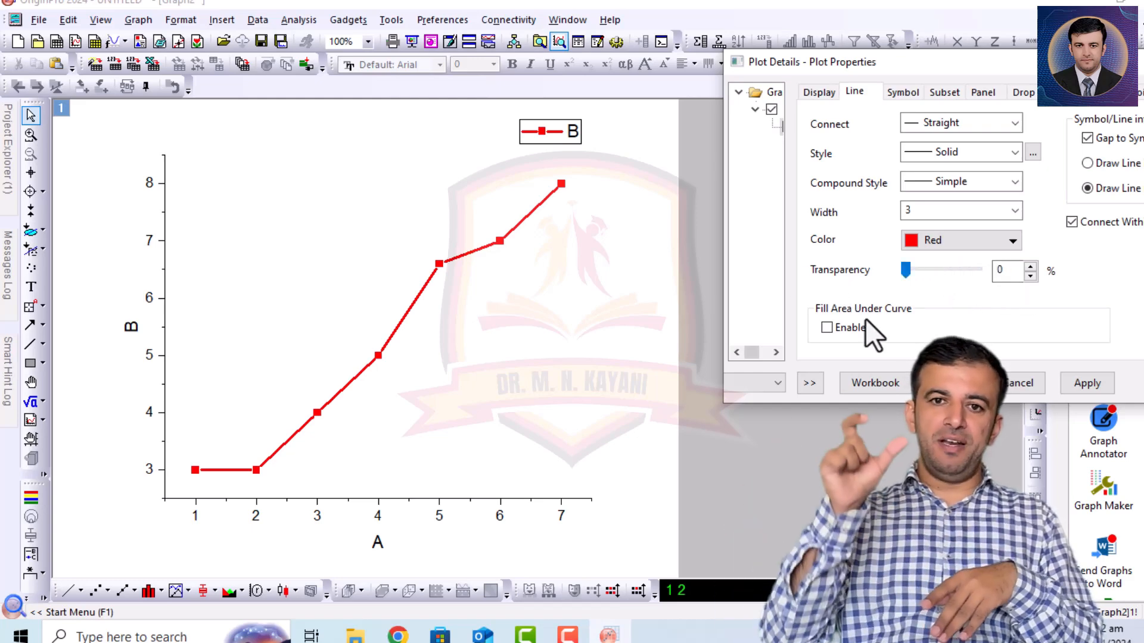
- Try filling the area under the curve to the base without sidelines, and discard the fill settings
{"action": "left_click", "coordinate": [827, 327]}
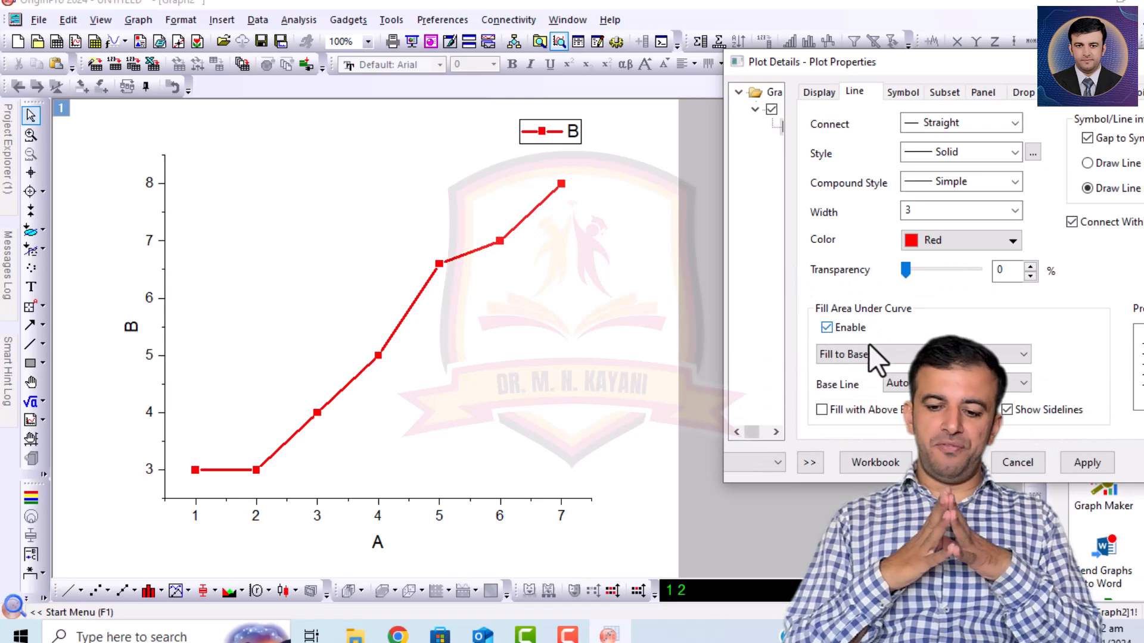
{"action": "left_click", "coordinate": [947, 383]}
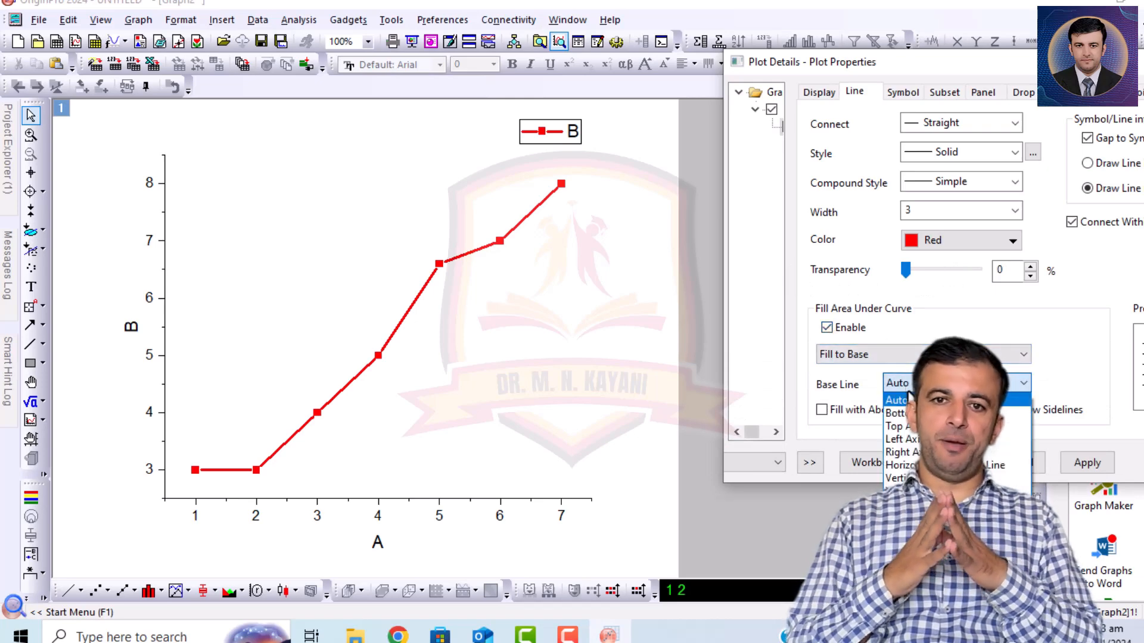
{"action": "left_click", "coordinate": [1003, 346]}
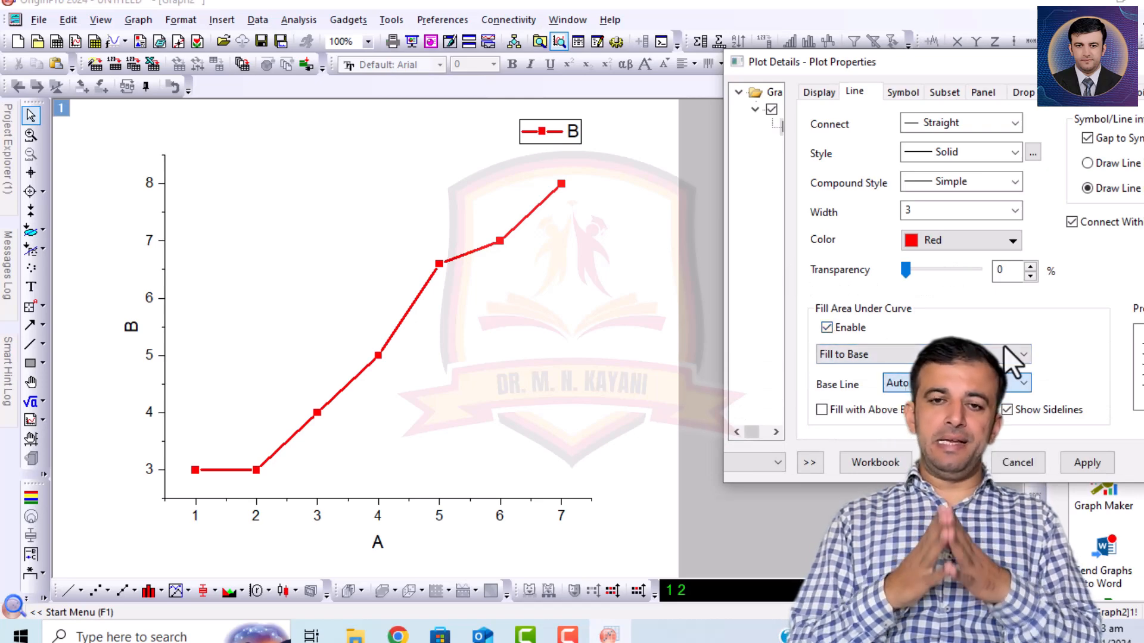
{"action": "left_click", "coordinate": [861, 410]}
{"action": "left_click", "coordinate": [861, 410]}
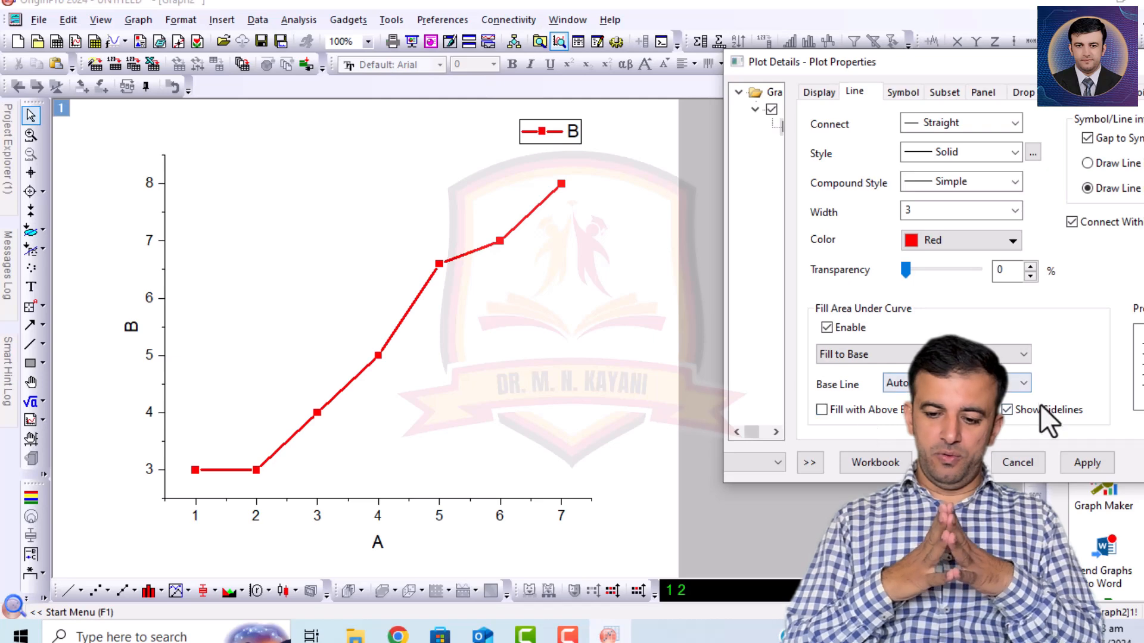
{"action": "left_click", "coordinate": [1004, 410]}
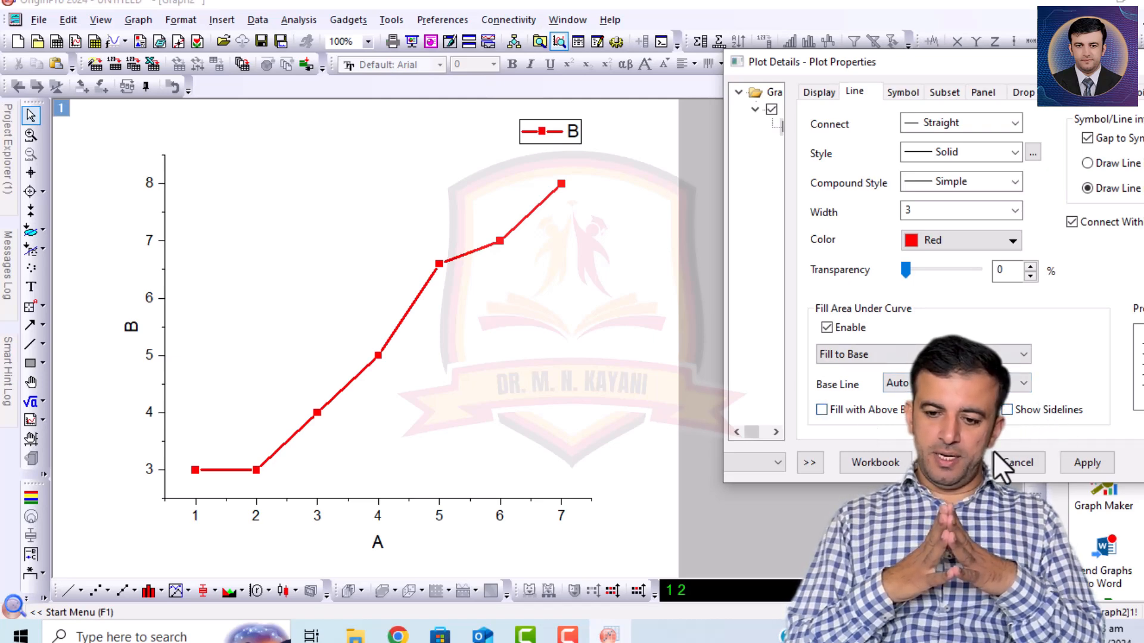
{"action": "left_click", "coordinate": [1014, 463]}
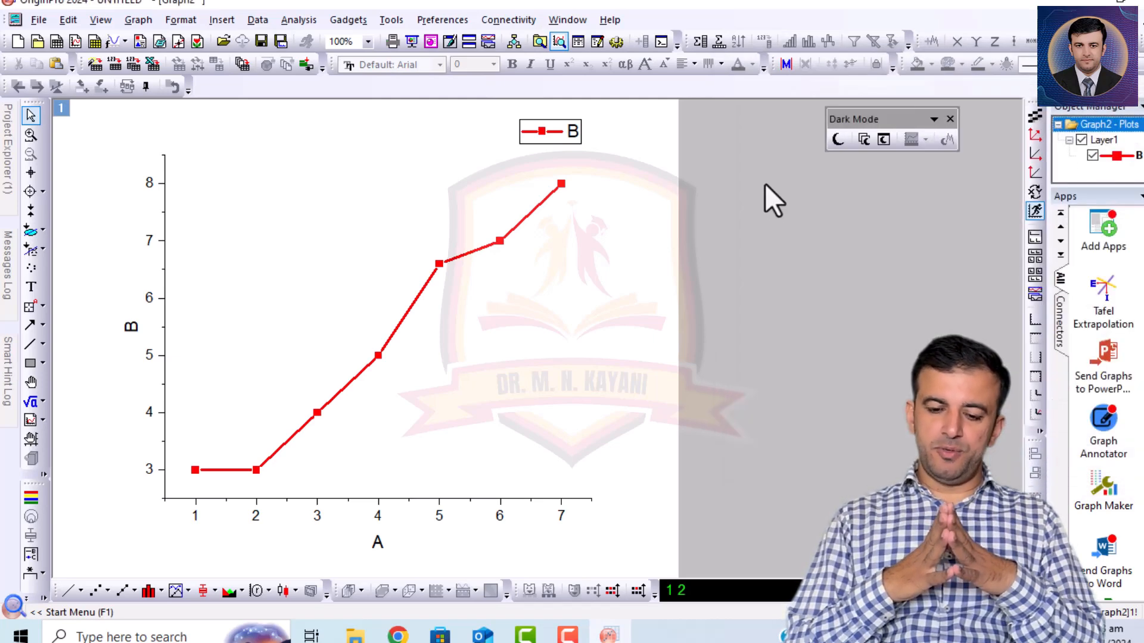
- Open the line plot's symbol properties, set the symbol size to 15, and apply it
{"action": "left_click", "coordinate": [561, 186]}
{"action": "double_click", "coordinate": [561, 187]}
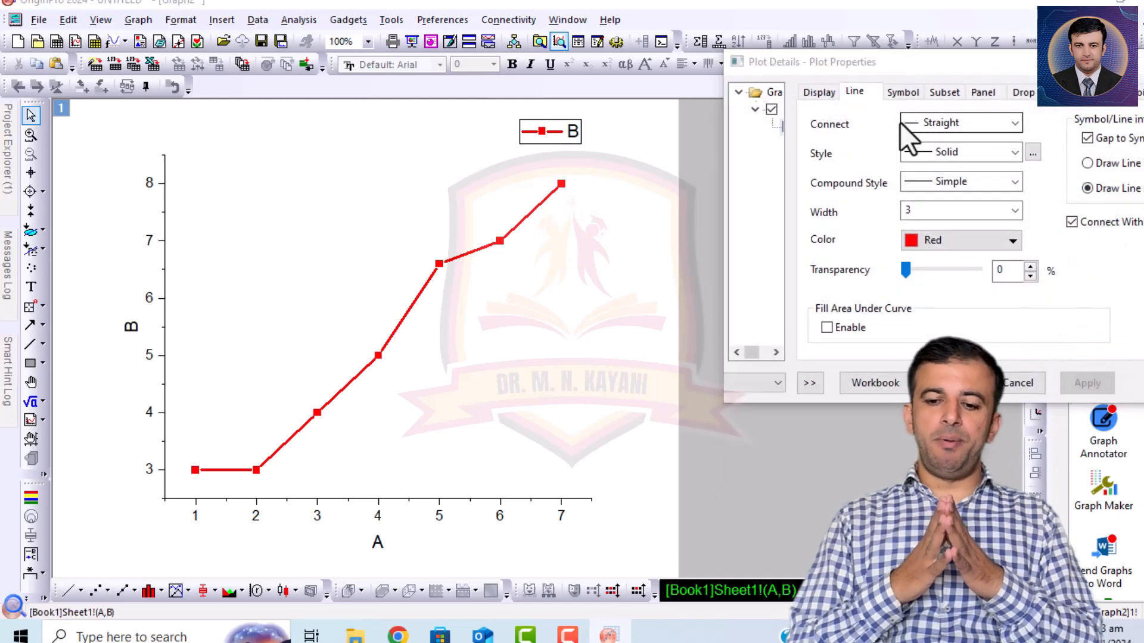
{"action": "left_click", "coordinate": [905, 89]}
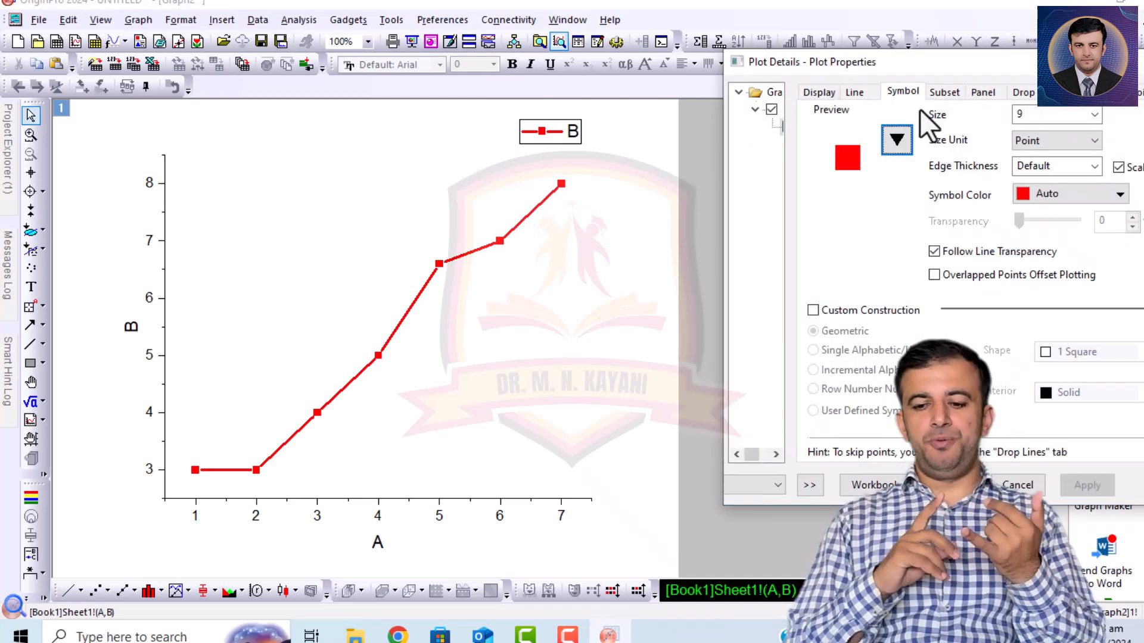
{"action": "left_click", "coordinate": [1095, 113]}
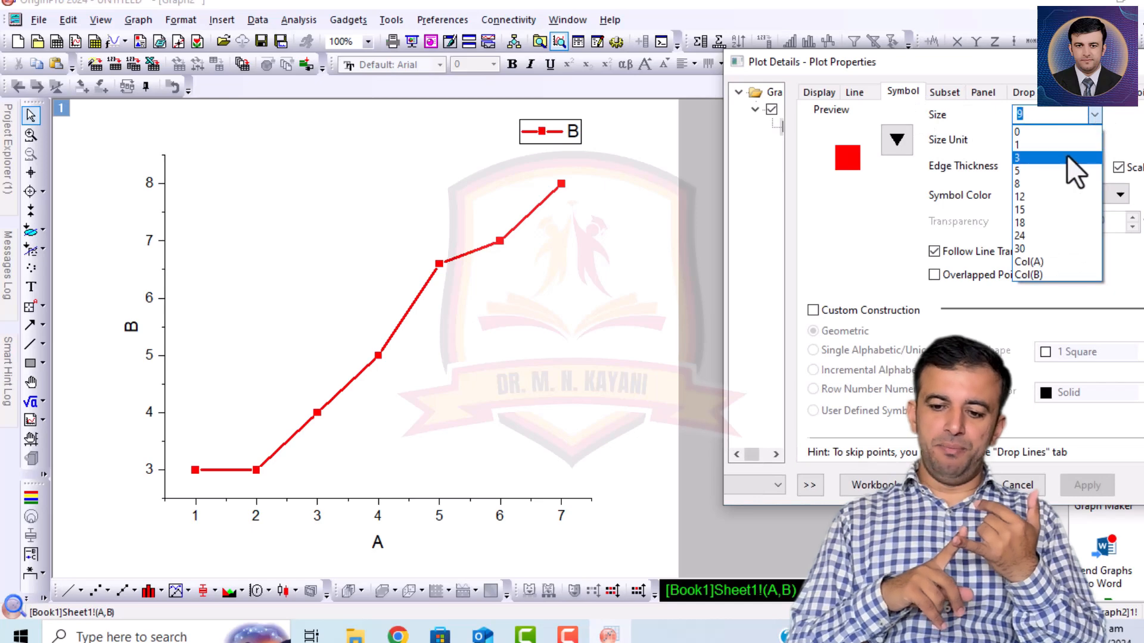
{"action": "left_click", "coordinate": [1030, 207]}
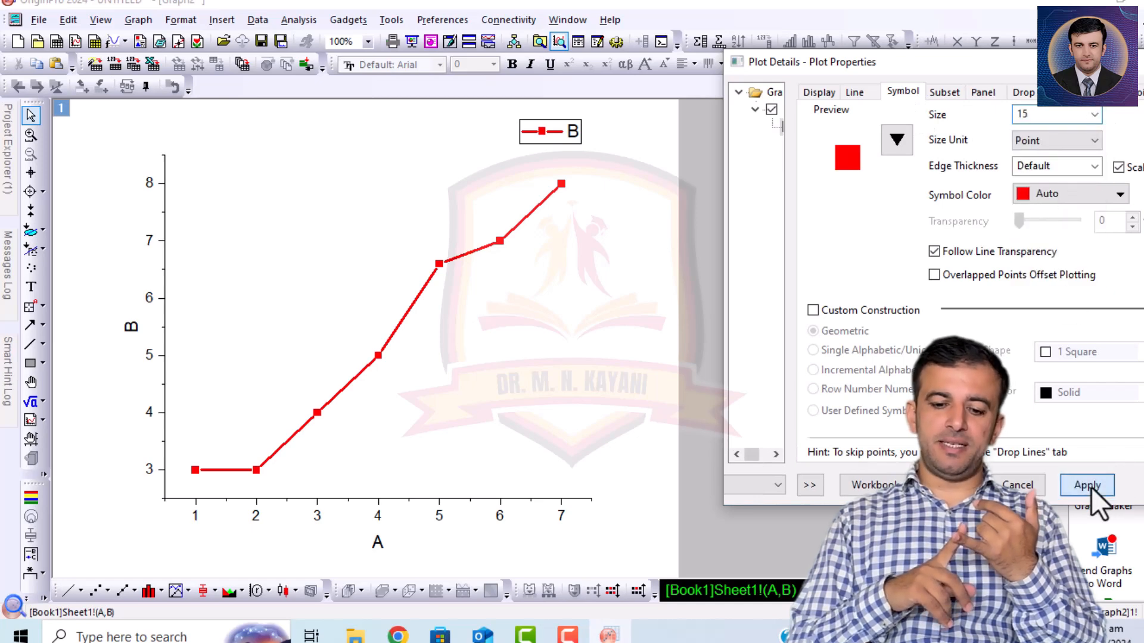
{"action": "left_click", "coordinate": [1088, 485]}
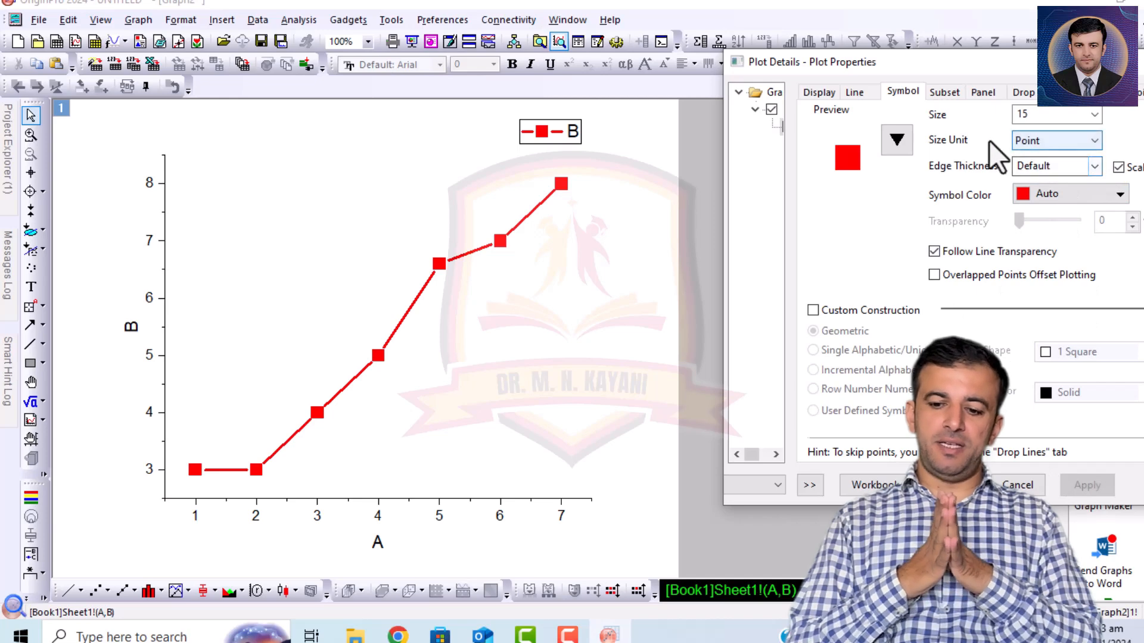
- Try an open square and a solid circle as the plot symbol, applying each shape
{"action": "left_click", "coordinate": [898, 141]}
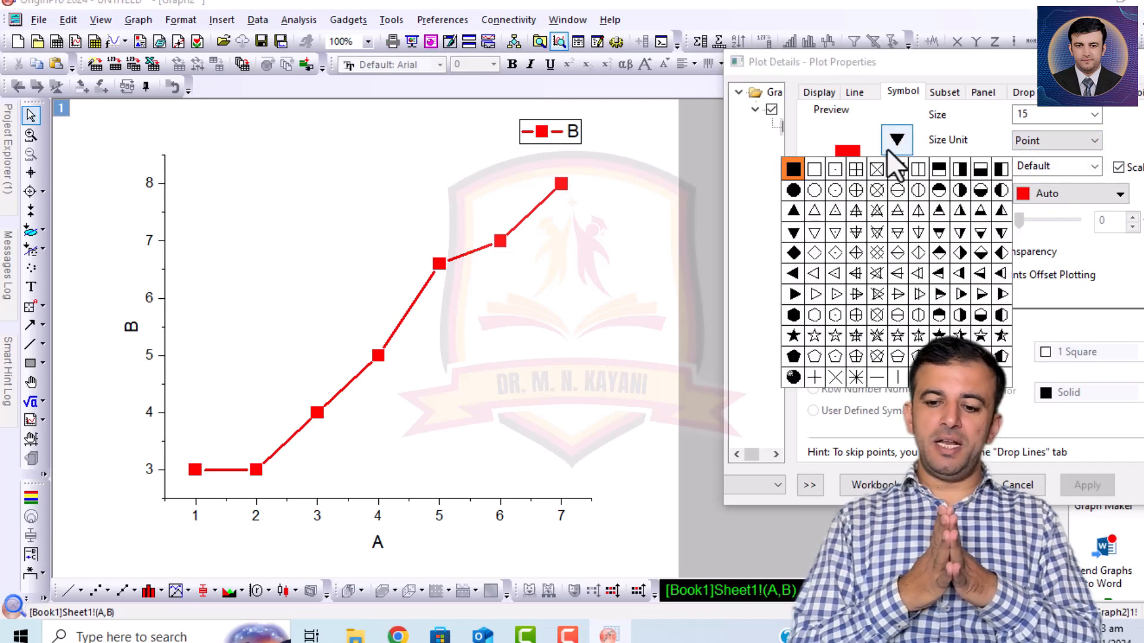
{"action": "left_click", "coordinate": [819, 171]}
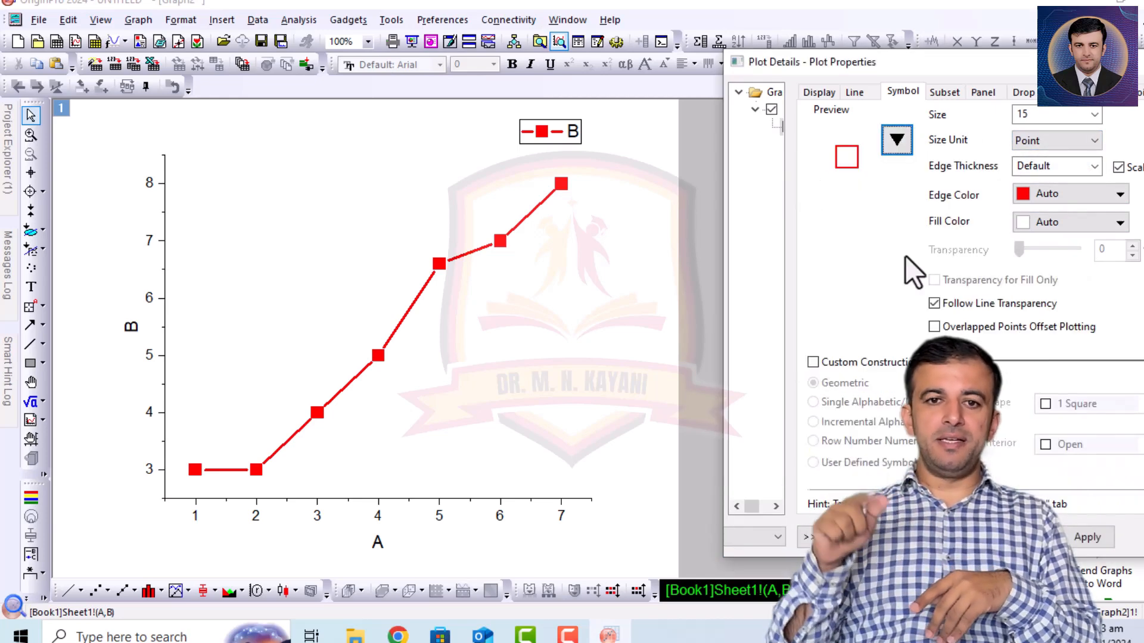
{"action": "left_click", "coordinate": [1075, 534]}
{"action": "left_click", "coordinate": [896, 141]}
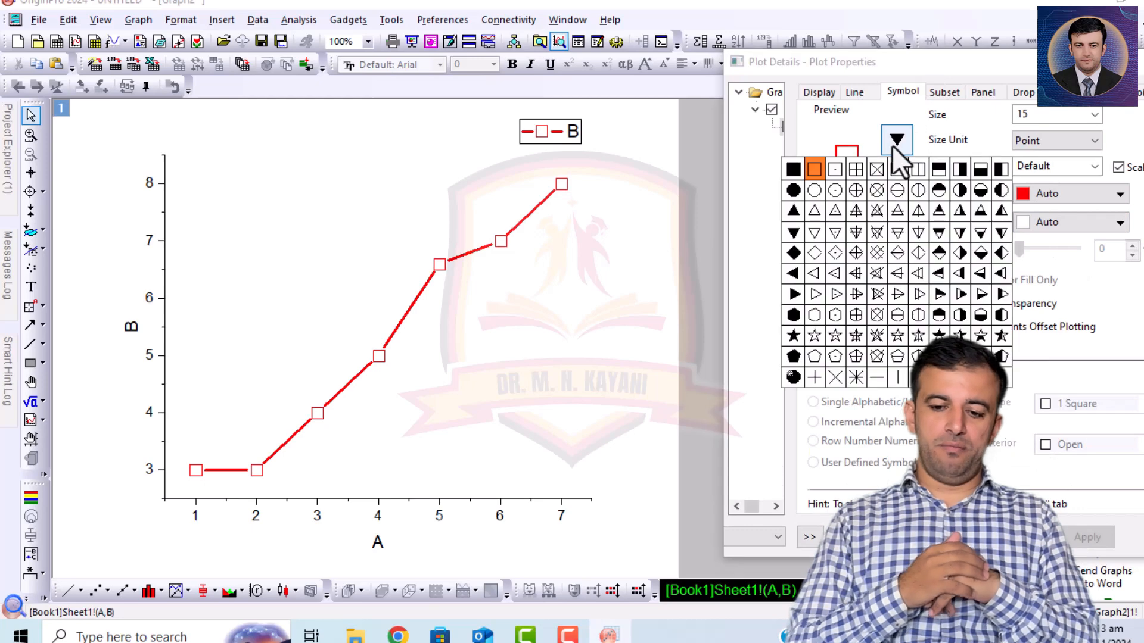
{"action": "left_click", "coordinate": [793, 190]}
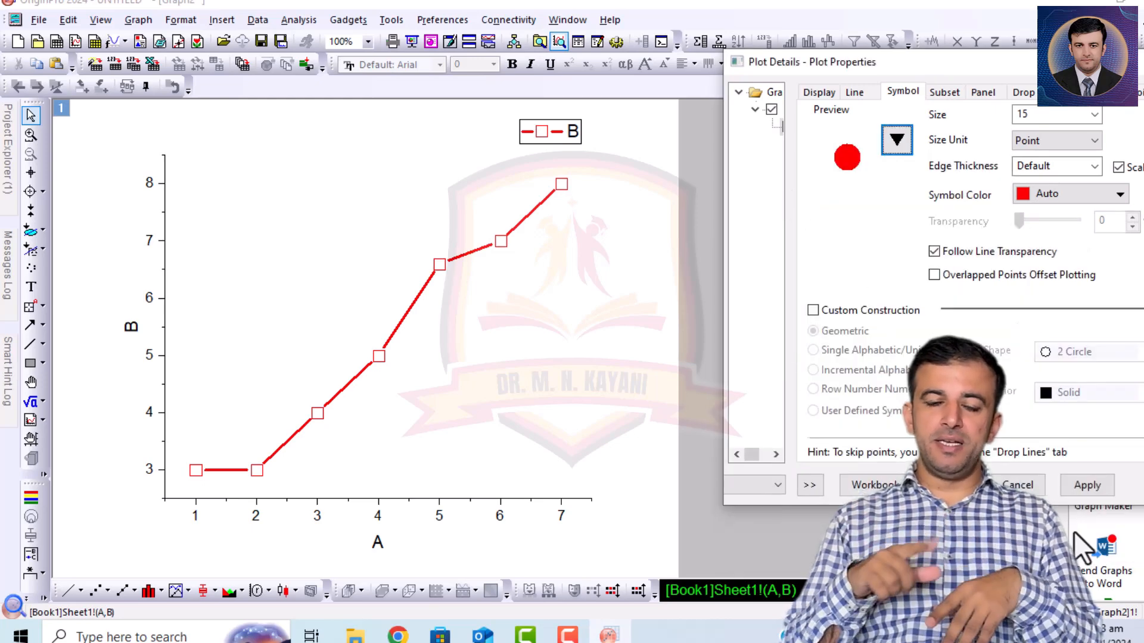
{"action": "left_click", "coordinate": [1080, 482]}
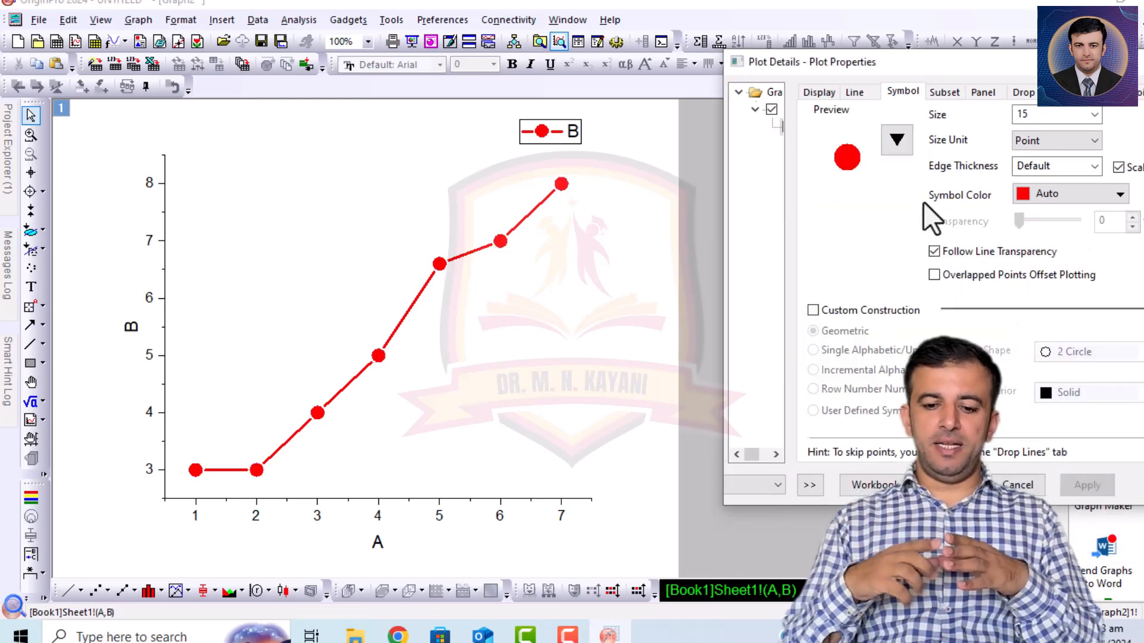
- Change the plot symbol to a solid pentagon with size 18, applying both settings
{"action": "left_click", "coordinate": [898, 146]}
{"action": "left_click", "coordinate": [792, 355]}
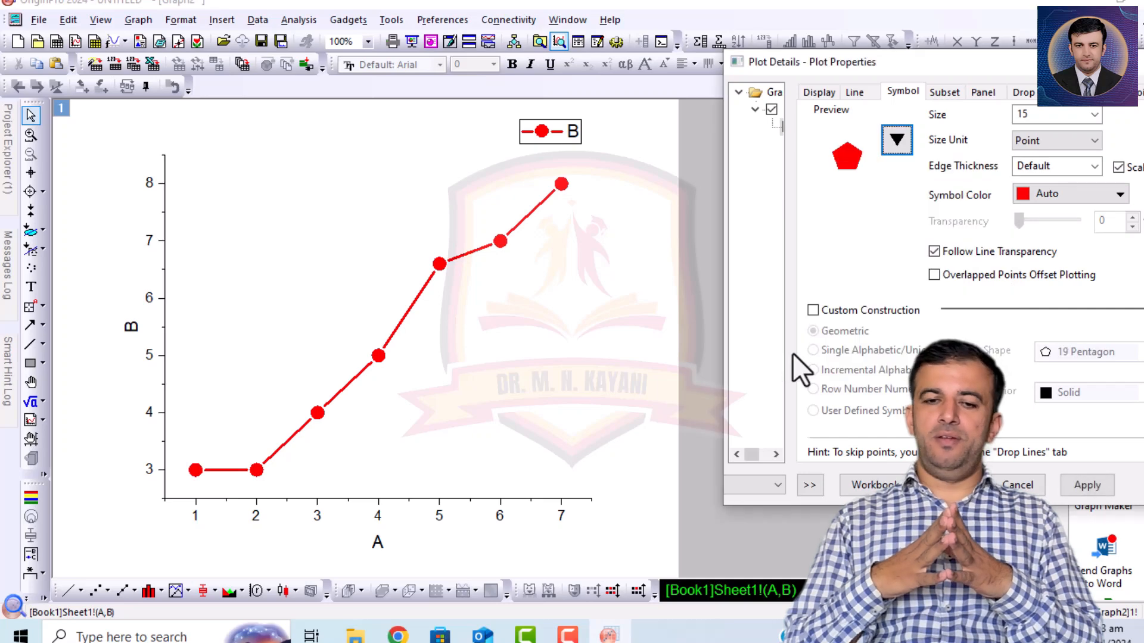
{"action": "left_click", "coordinate": [1087, 485]}
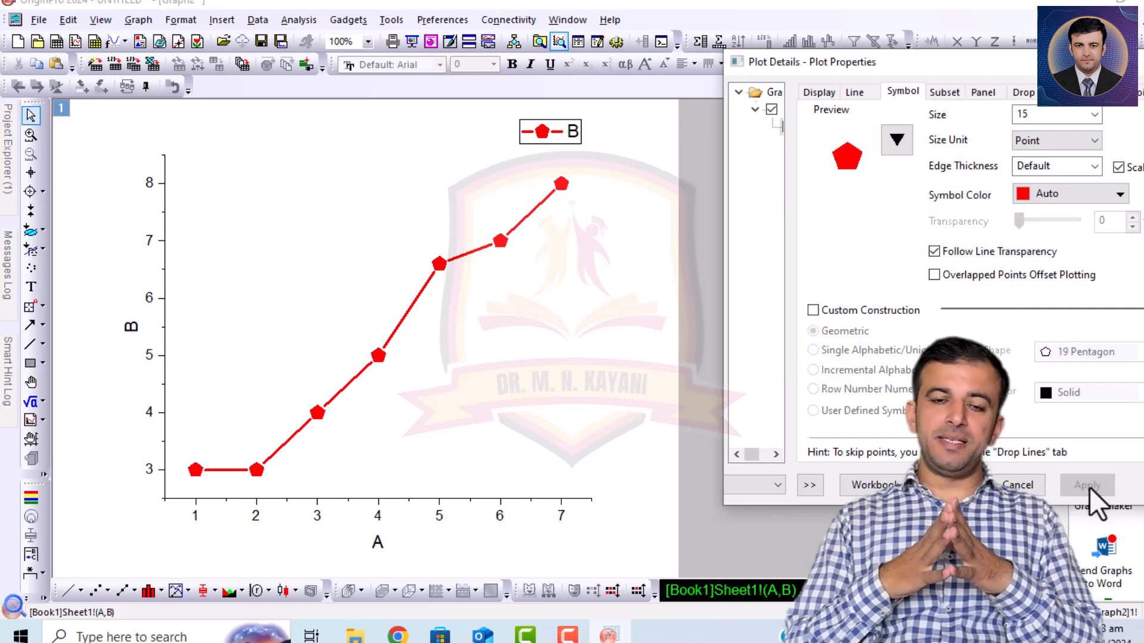
{"action": "left_click", "coordinate": [1095, 113]}
{"action": "left_click", "coordinate": [1028, 227]}
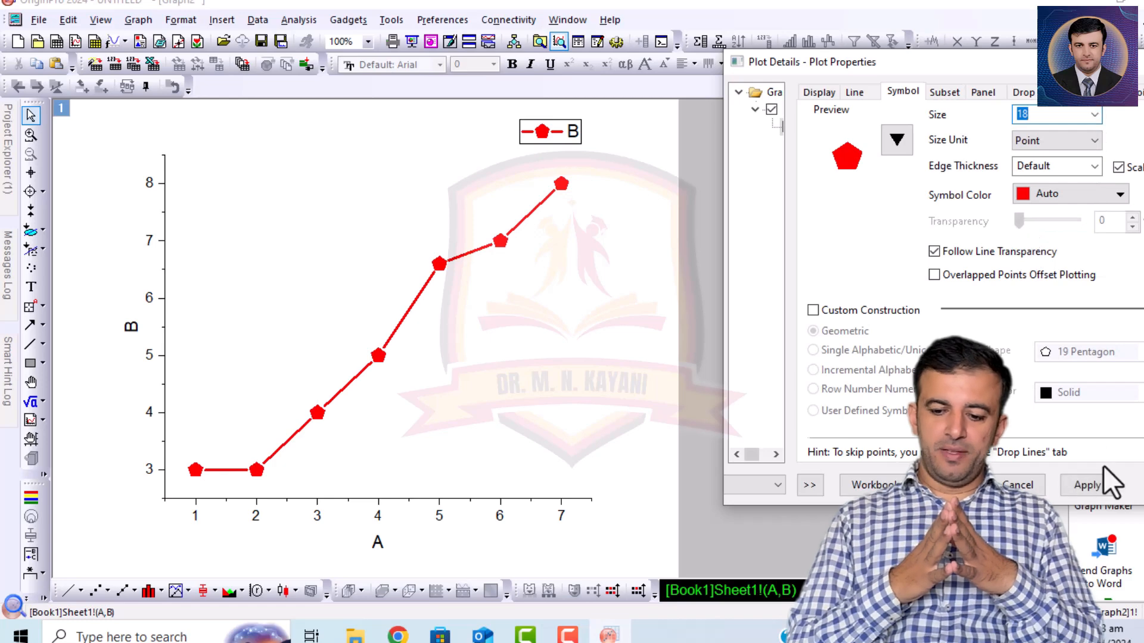
{"action": "left_click", "coordinate": [1091, 486]}
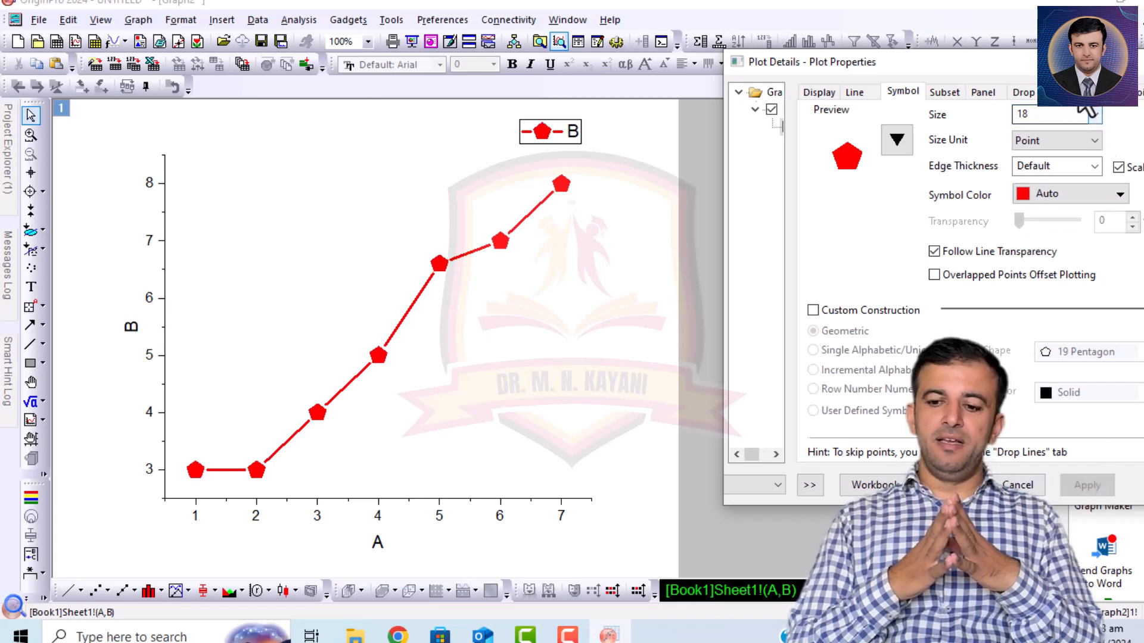
- Switch the plot symbol to an open pentagon with an edge thickness of 30, and apply the change
{"action": "left_click_drag", "start_coordinate": [1078, 62], "coordinate": [984, 47]}
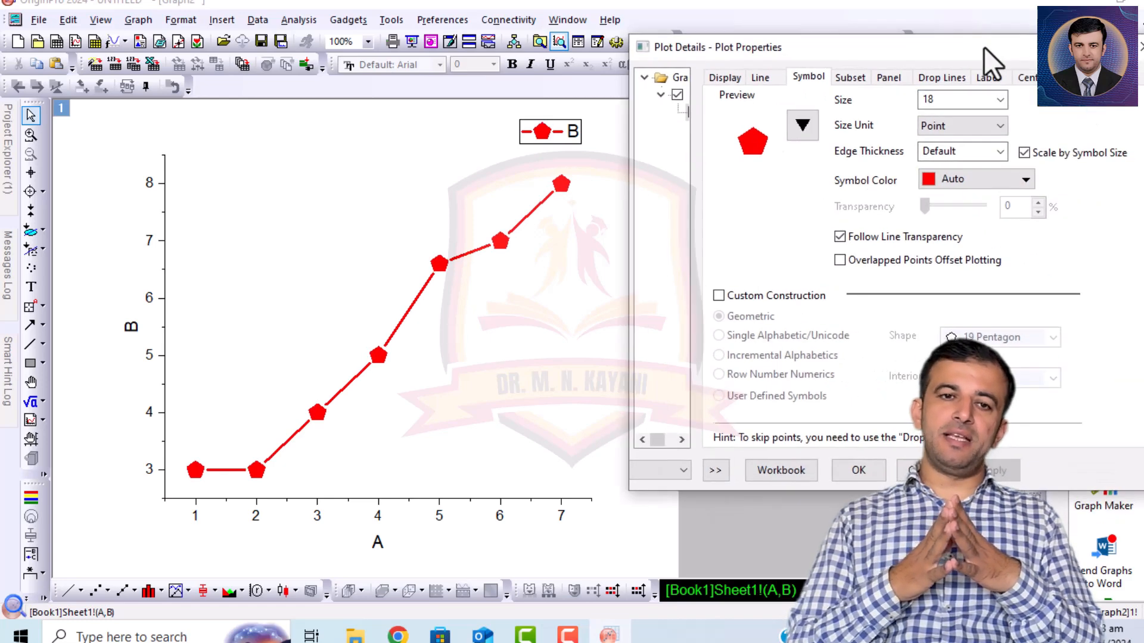
{"action": "left_click", "coordinate": [996, 122]}
{"action": "left_click", "coordinate": [995, 142]}
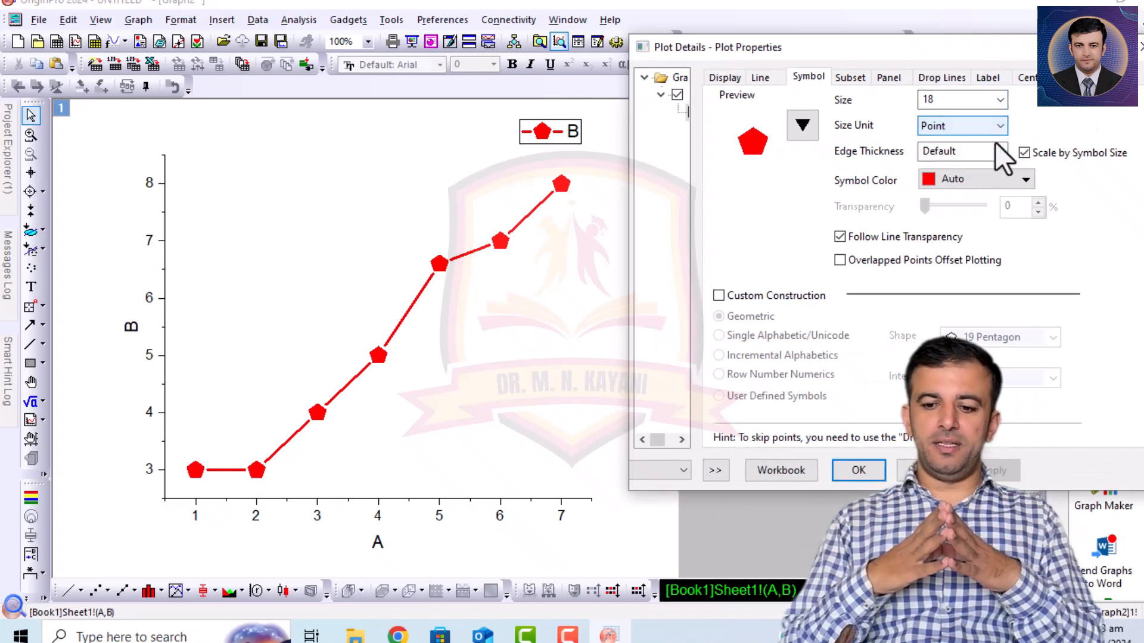
{"action": "left_click", "coordinate": [994, 152]}
{"action": "left_click", "coordinate": [994, 152]}
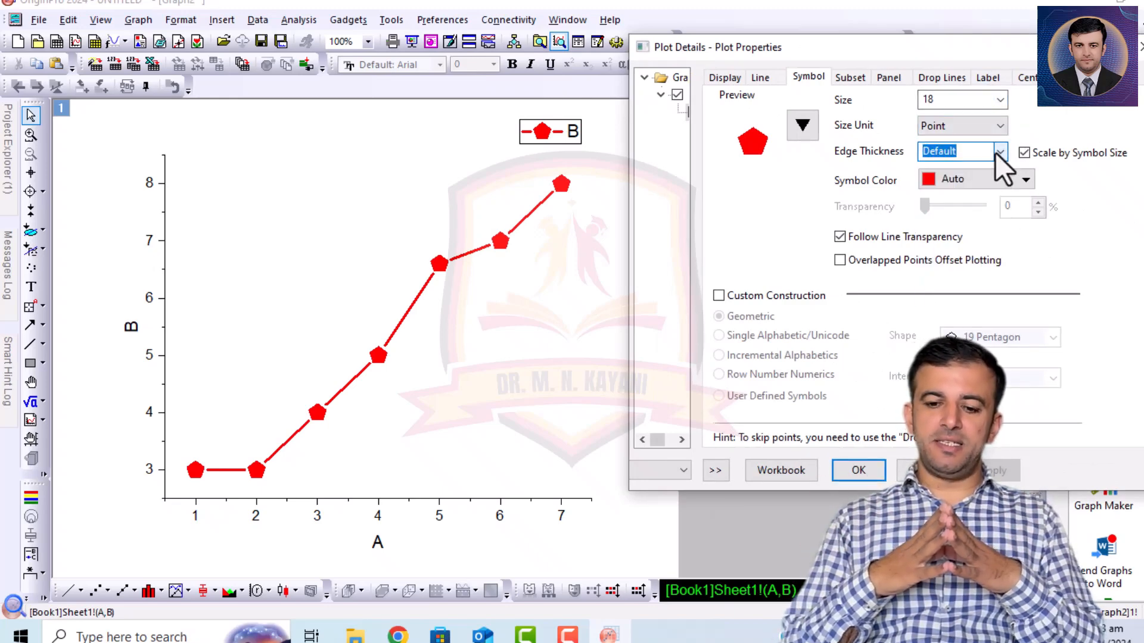
{"action": "left_click", "coordinate": [801, 126]}
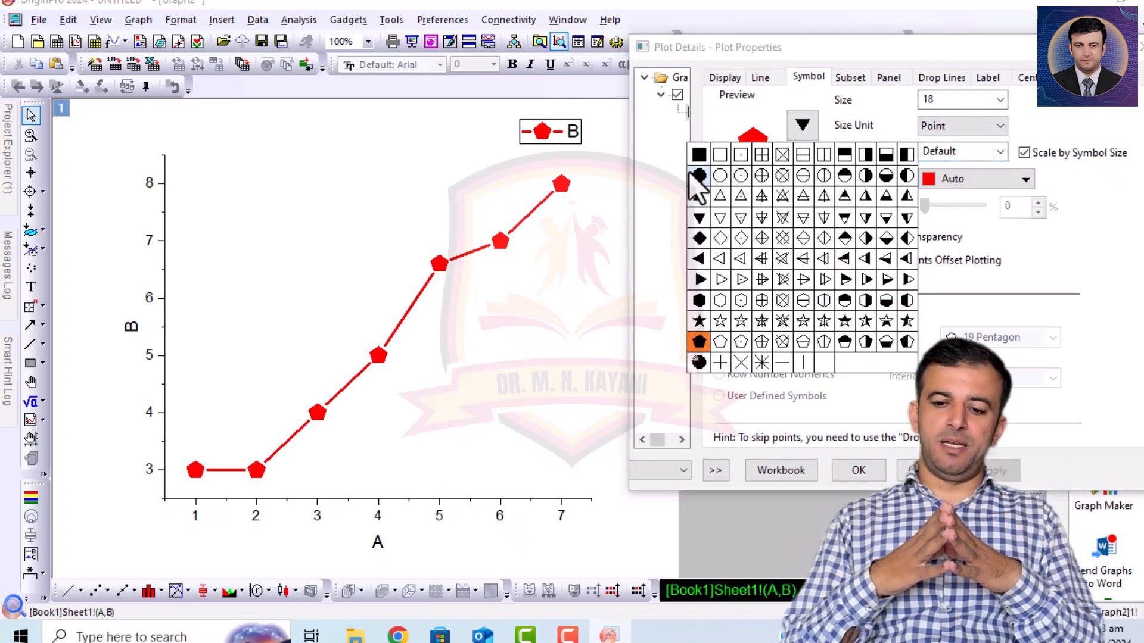
{"action": "left_click", "coordinate": [719, 340]}
{"action": "left_click", "coordinate": [995, 153]}
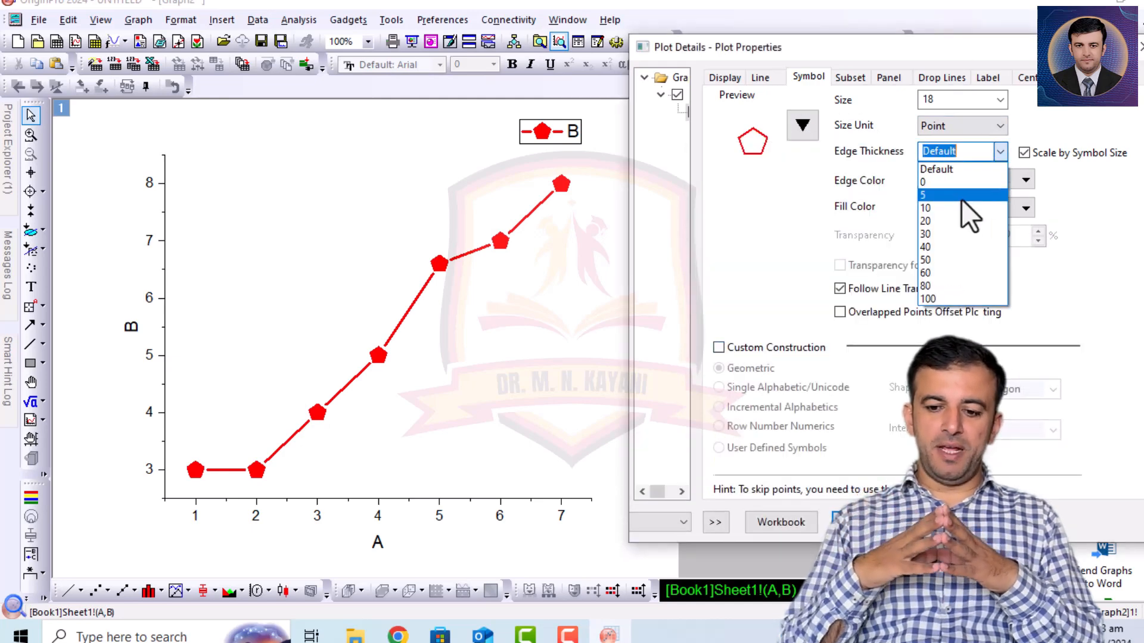
{"action": "left_click", "coordinate": [942, 235]}
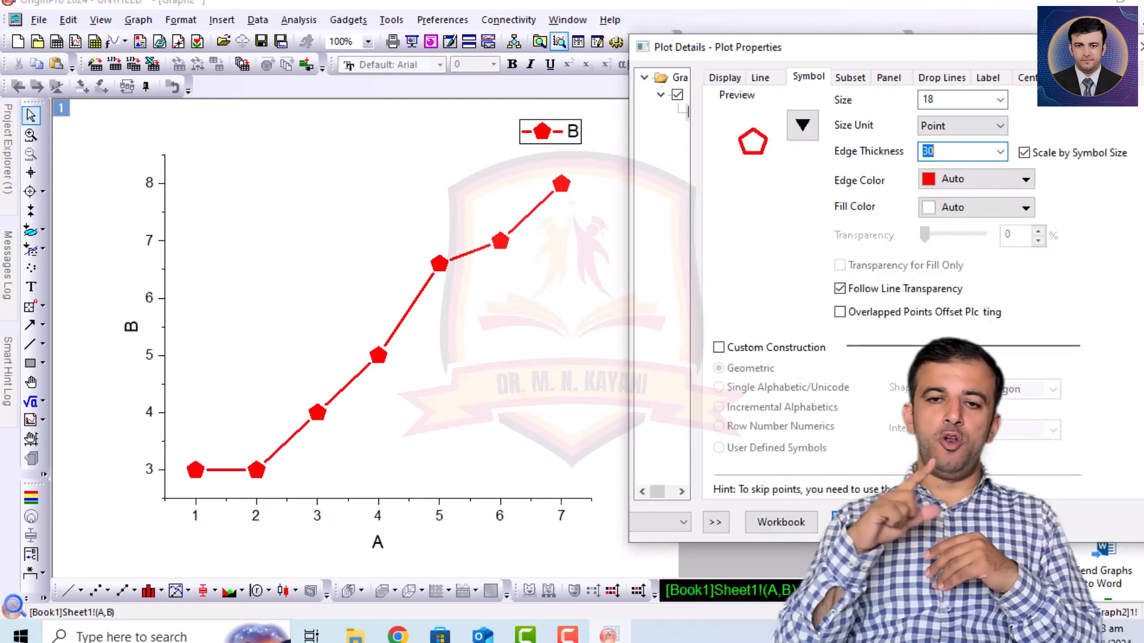
- Try a symbol edge thickness of 5, then restore it to 30, applying each value
{"action": "left_click", "coordinate": [1000, 152]}
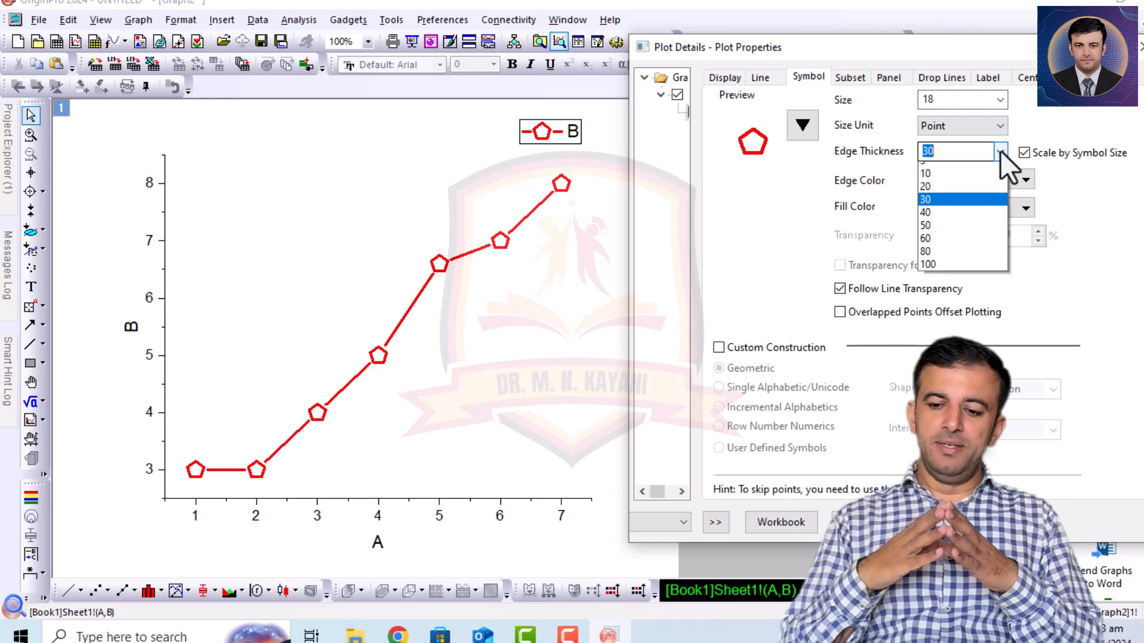
{"action": "scroll", "coordinate": [968, 186], "scroll_direction": "up", "scroll_amount": 2}
{"action": "left_click", "coordinate": [964, 196]}
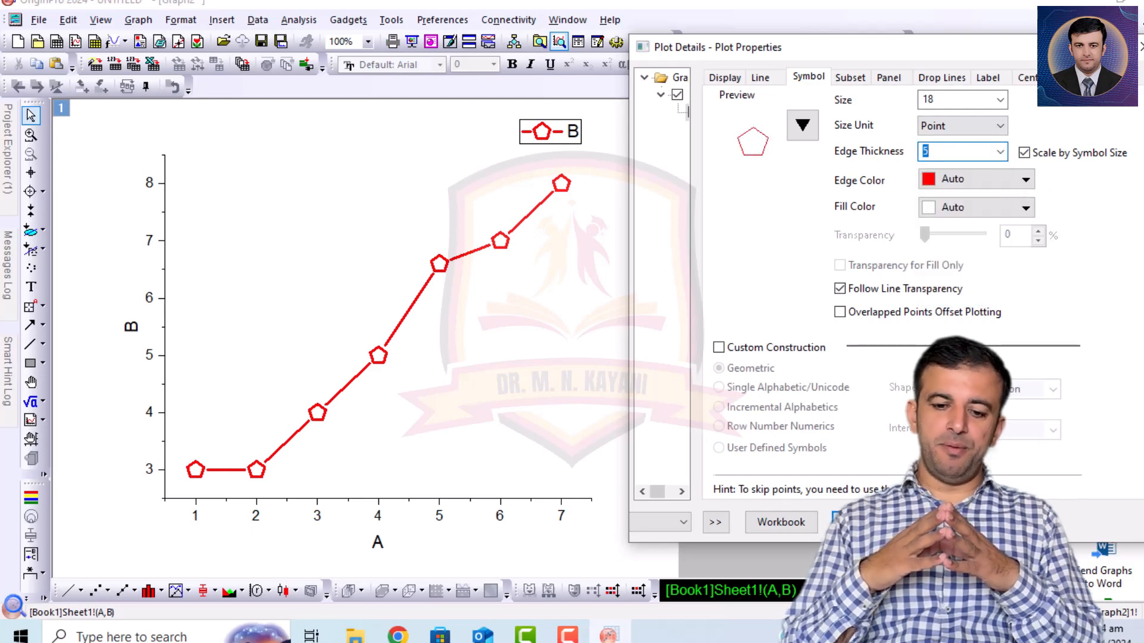
{"action": "left_click", "coordinate": [1000, 151]}
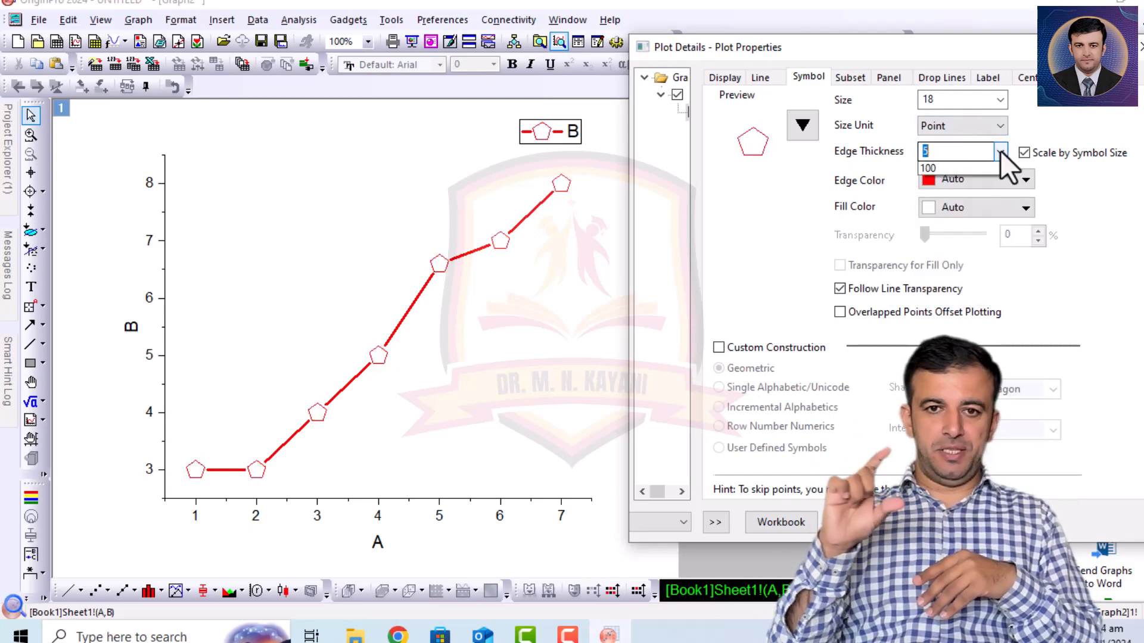
{"action": "left_click", "coordinate": [959, 239]}
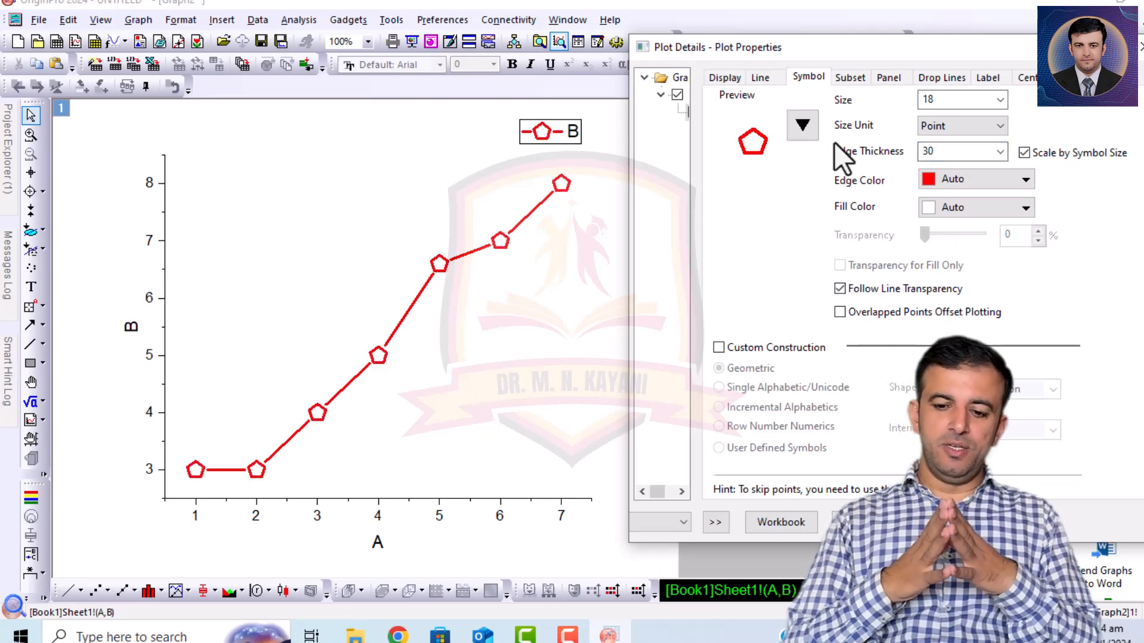
- Set the plot symbol back to the solid pentagon and apply it, leaving overlapped points offset plotting off
{"action": "left_click", "coordinate": [798, 128]}
{"action": "left_click", "coordinate": [694, 342]}
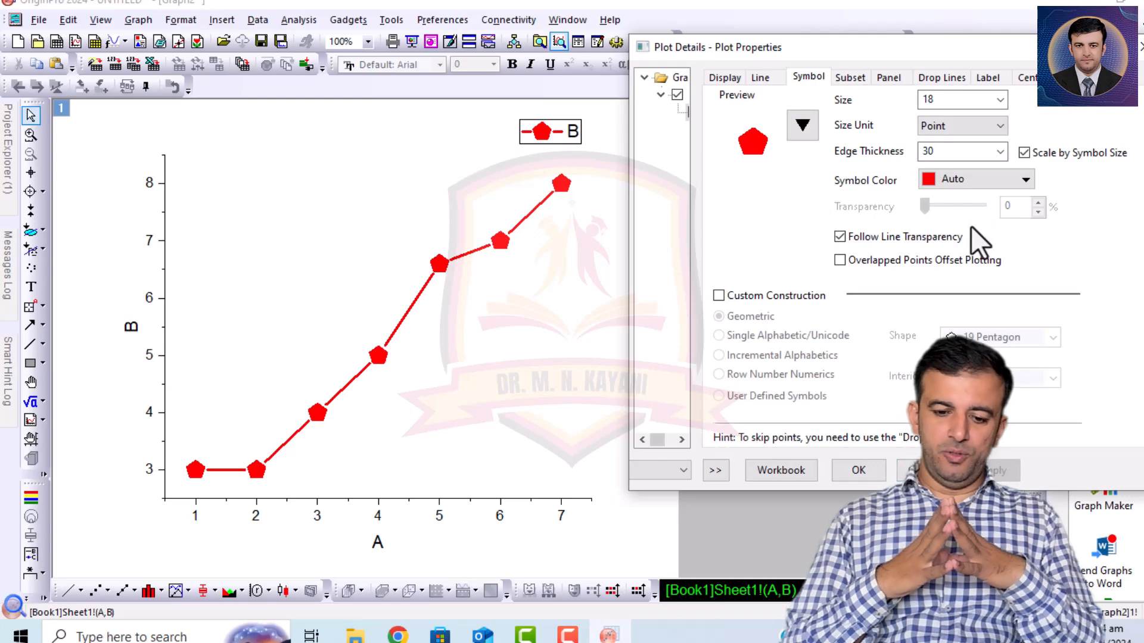
{"action": "left_click", "coordinate": [838, 260]}
{"action": "left_click", "coordinate": [838, 260]}
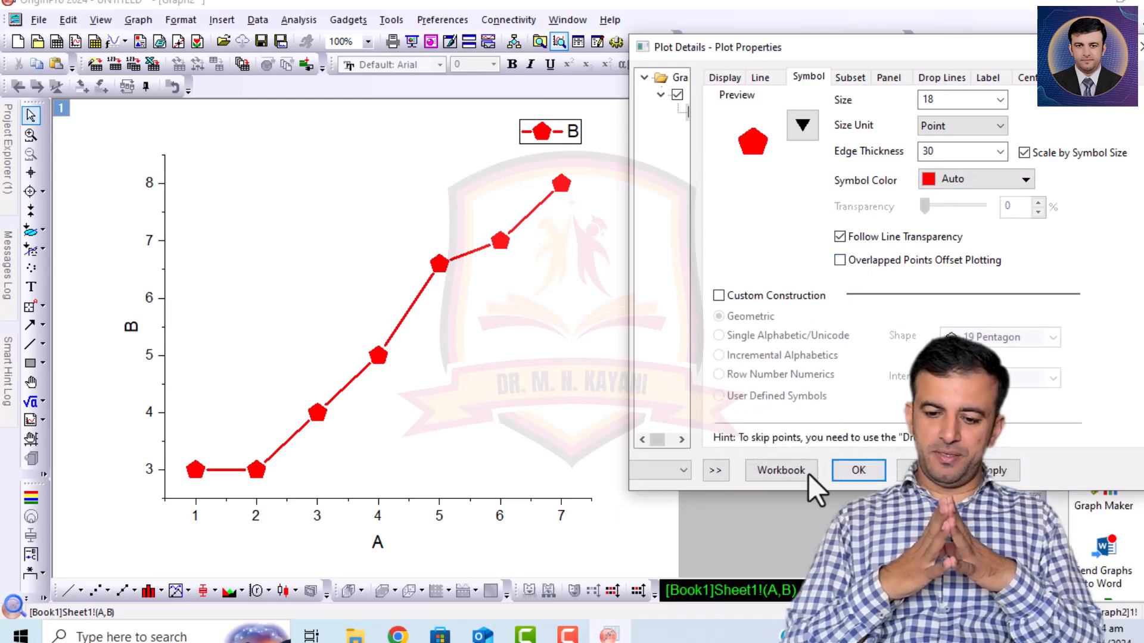
- Enable both horizontal and vertical drop lines for the data points and apply them to the graph
{"action": "left_click", "coordinate": [850, 78]}
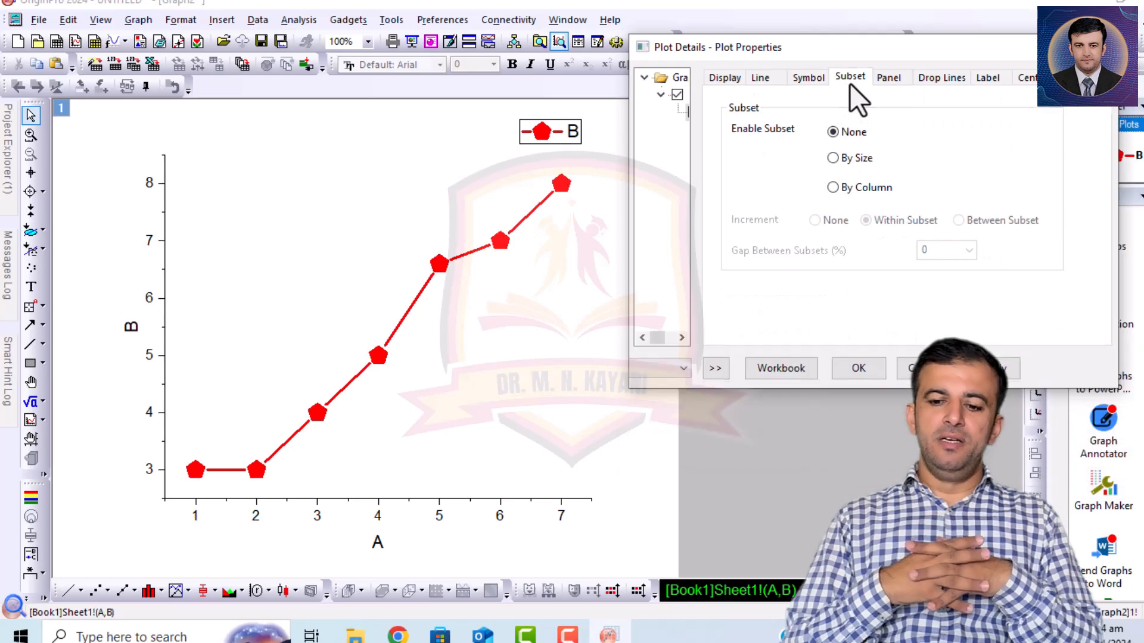
{"action": "left_click", "coordinate": [885, 75]}
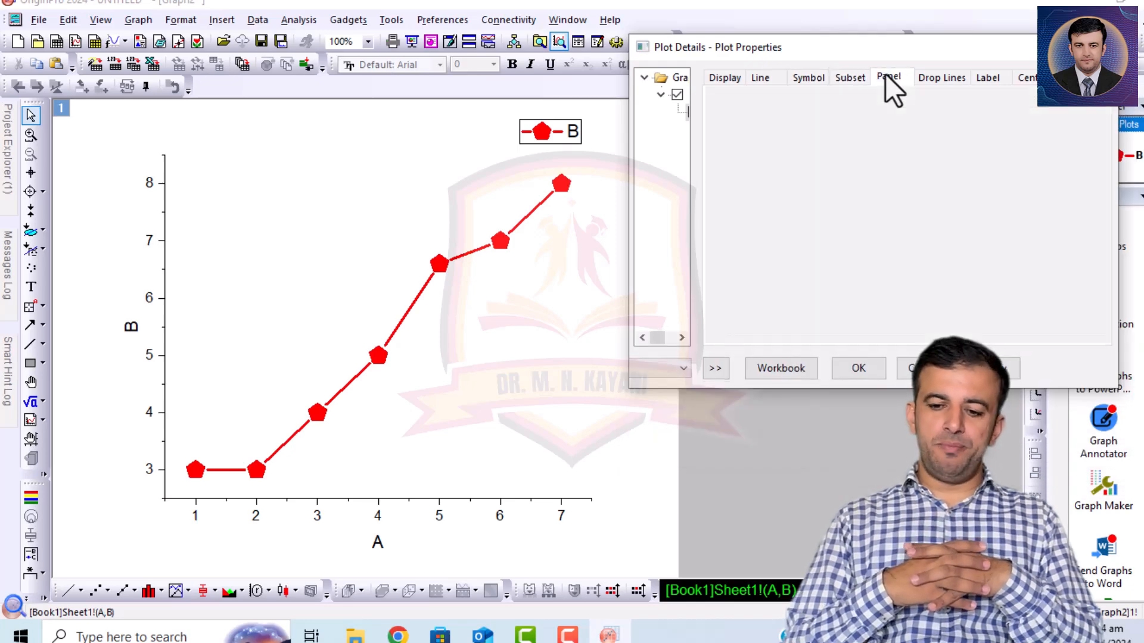
{"action": "left_click", "coordinate": [939, 76]}
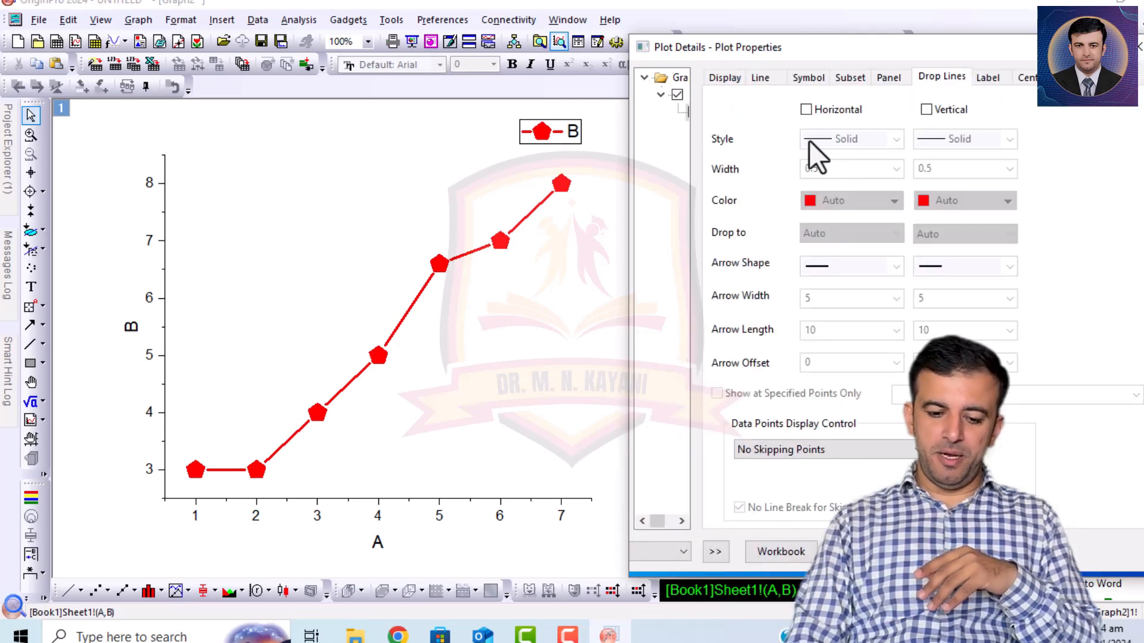
{"action": "left_click", "coordinate": [805, 109]}
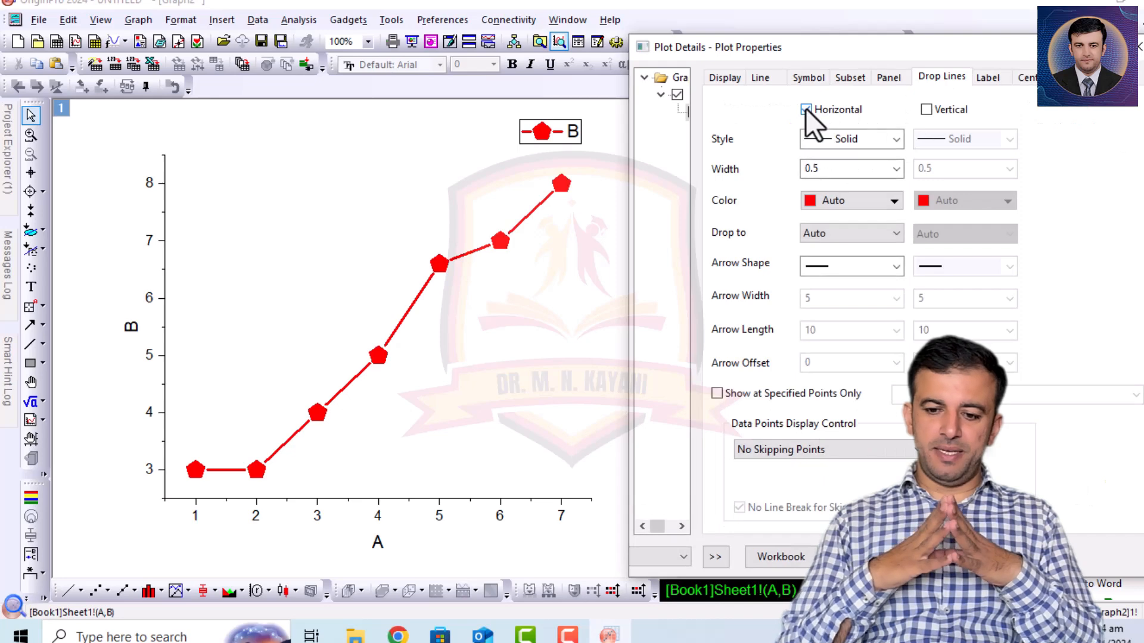
{"action": "left_click", "coordinate": [805, 109]}
{"action": "left_click", "coordinate": [805, 109]}
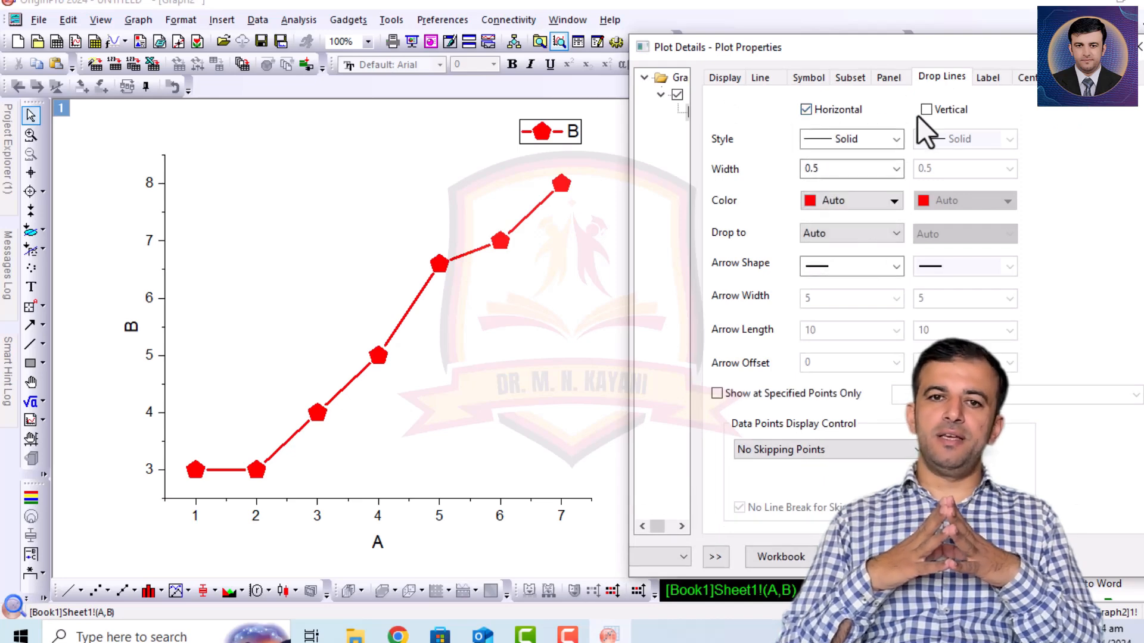
{"action": "left_click", "coordinate": [926, 109]}
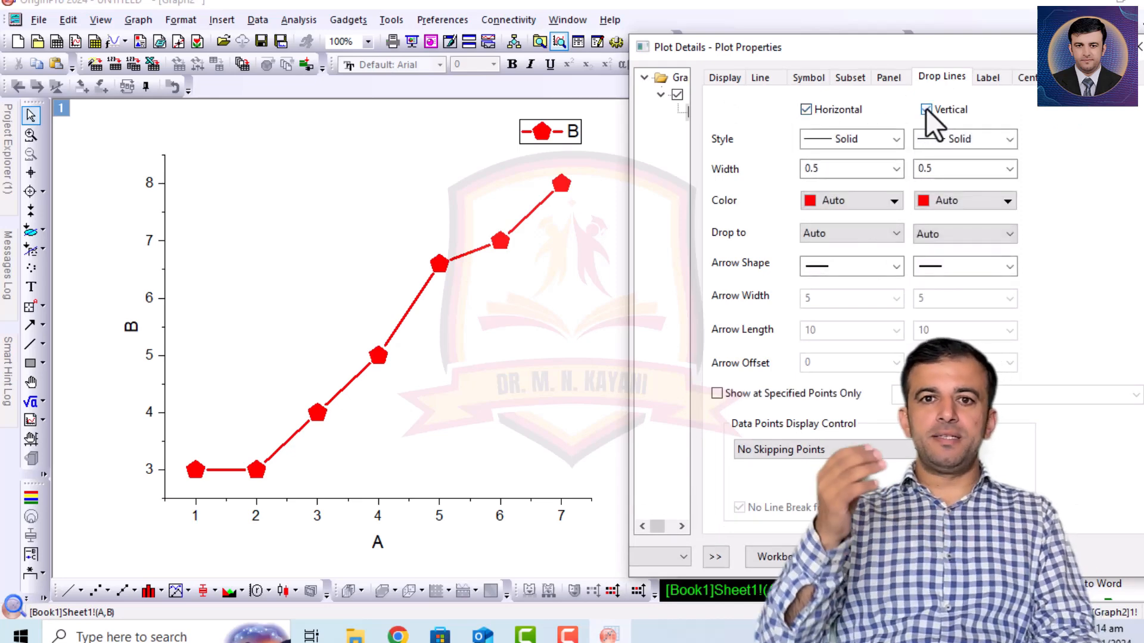
{"action": "left_click_drag", "start_coordinate": [906, 47], "coordinate": [863, 3]}
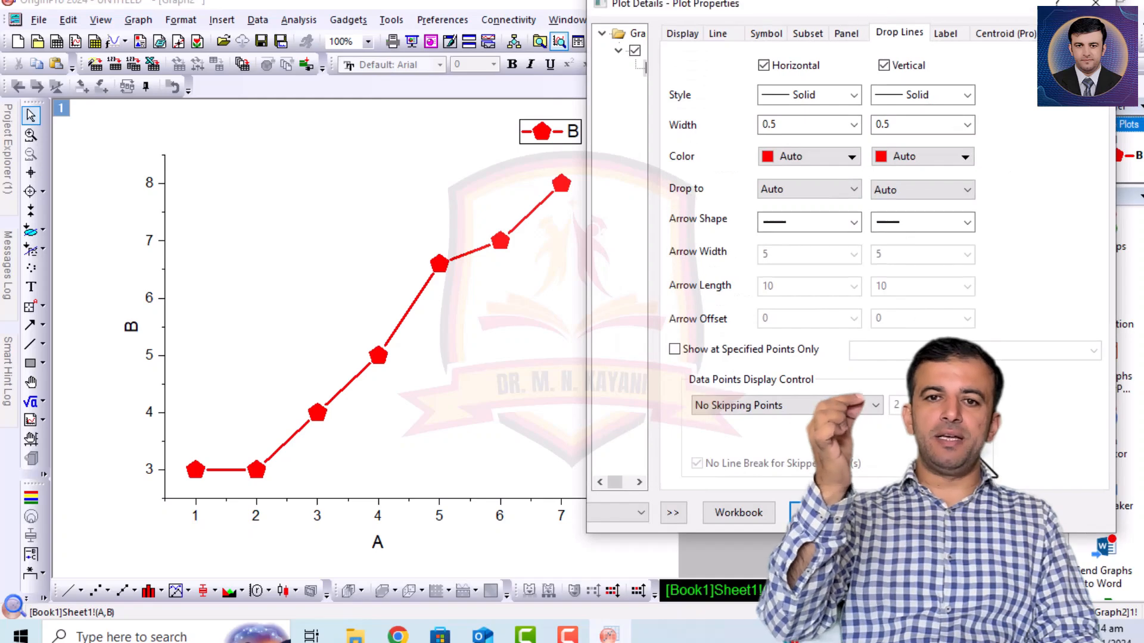
{"action": "left_click", "coordinate": [999, 513]}
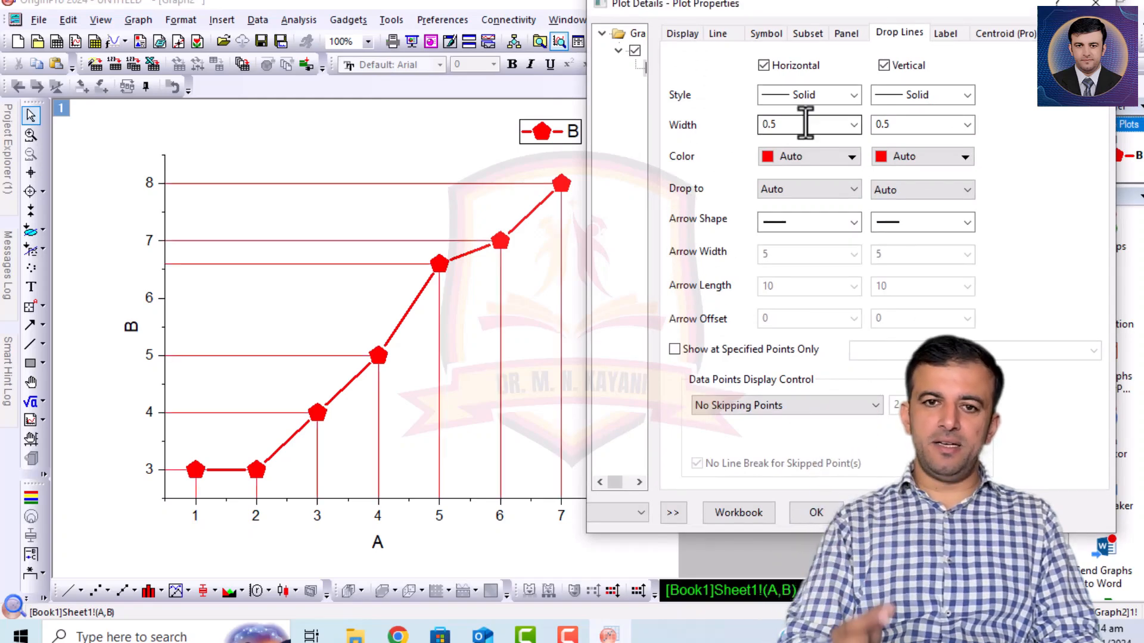
- Turn the horizontal drop lines off and then back on, applying each change to the graph
{"action": "left_click", "coordinate": [764, 67]}
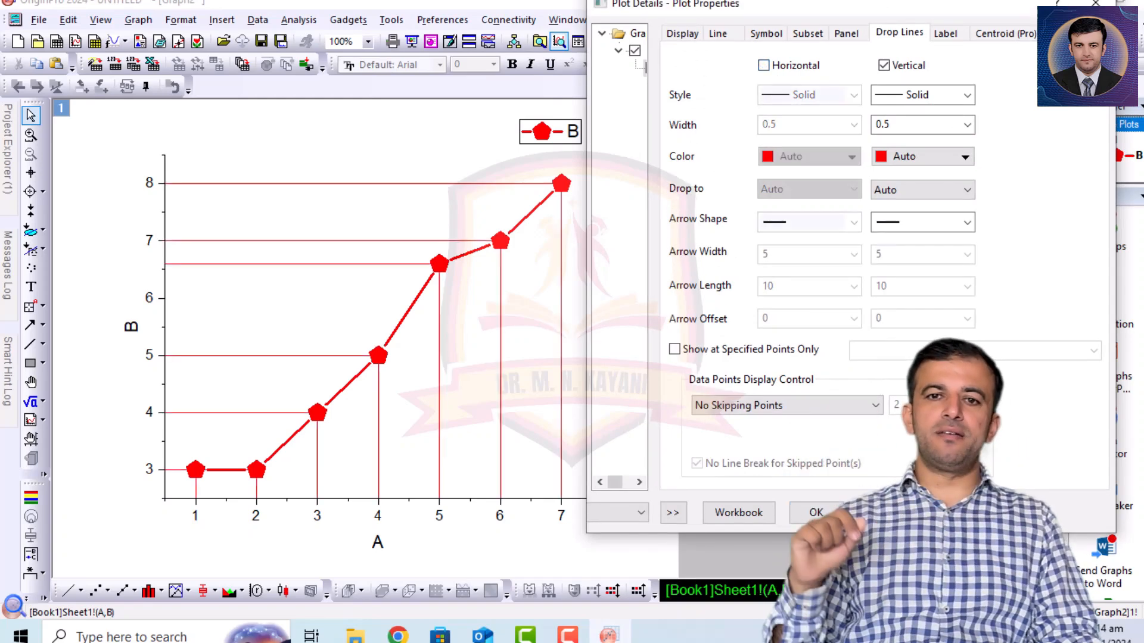
{"action": "left_click", "coordinate": [953, 513]}
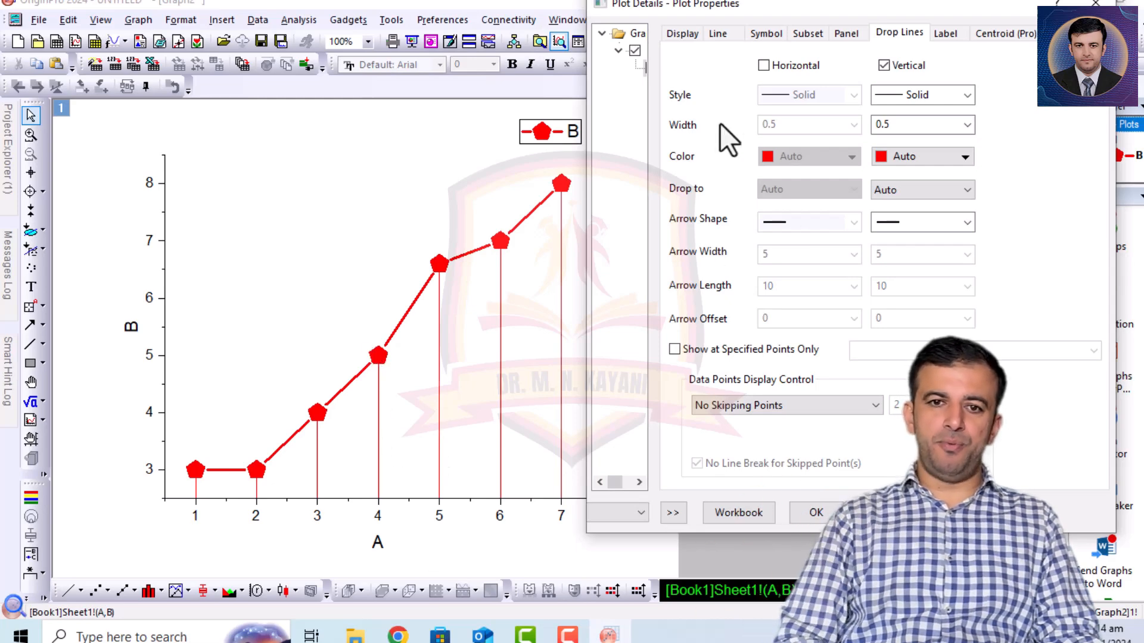
{"action": "left_click", "coordinate": [763, 65]}
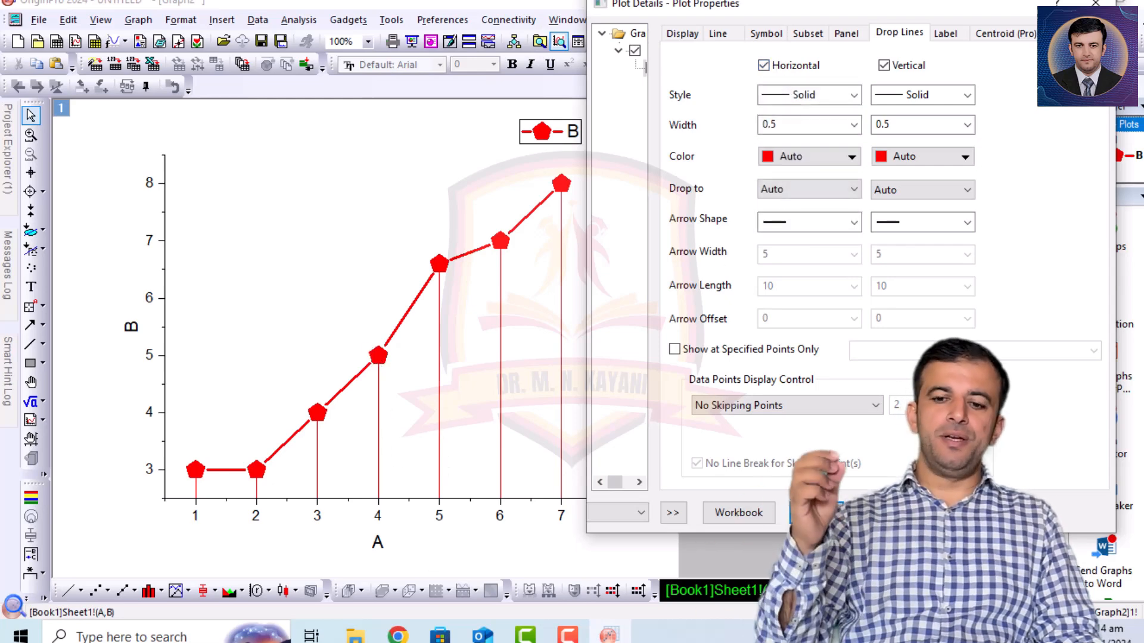
{"action": "left_click", "coordinate": [953, 512]}
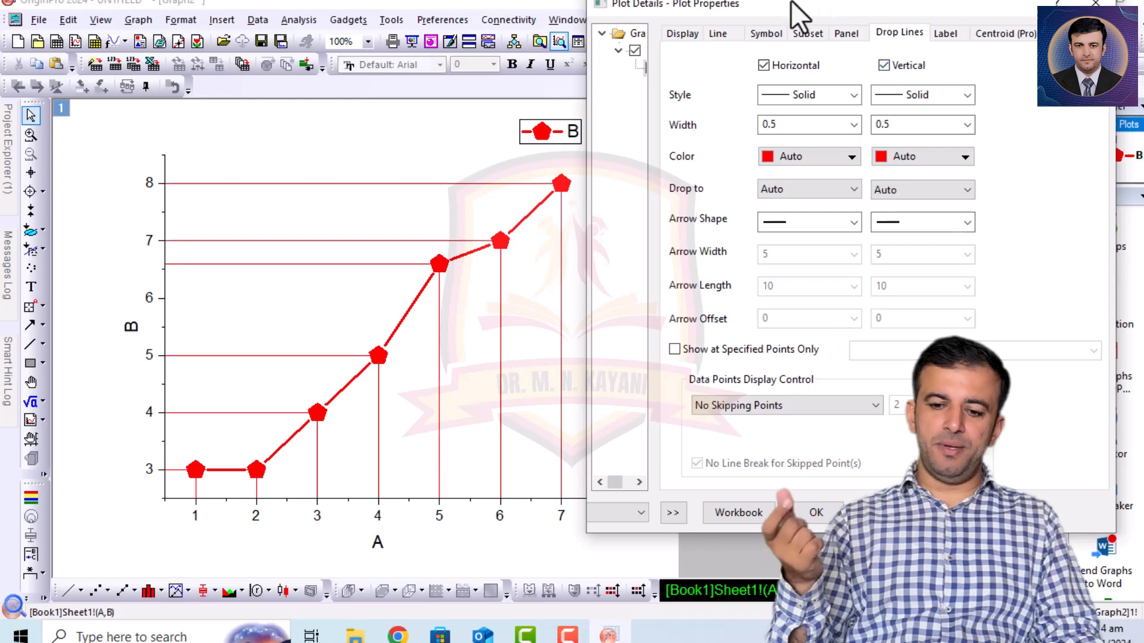
- Set the style of both the horizontal and vertical drop lines to Short Dash
{"action": "left_click_drag", "start_coordinate": [791, 1], "coordinate": [845, 10]}
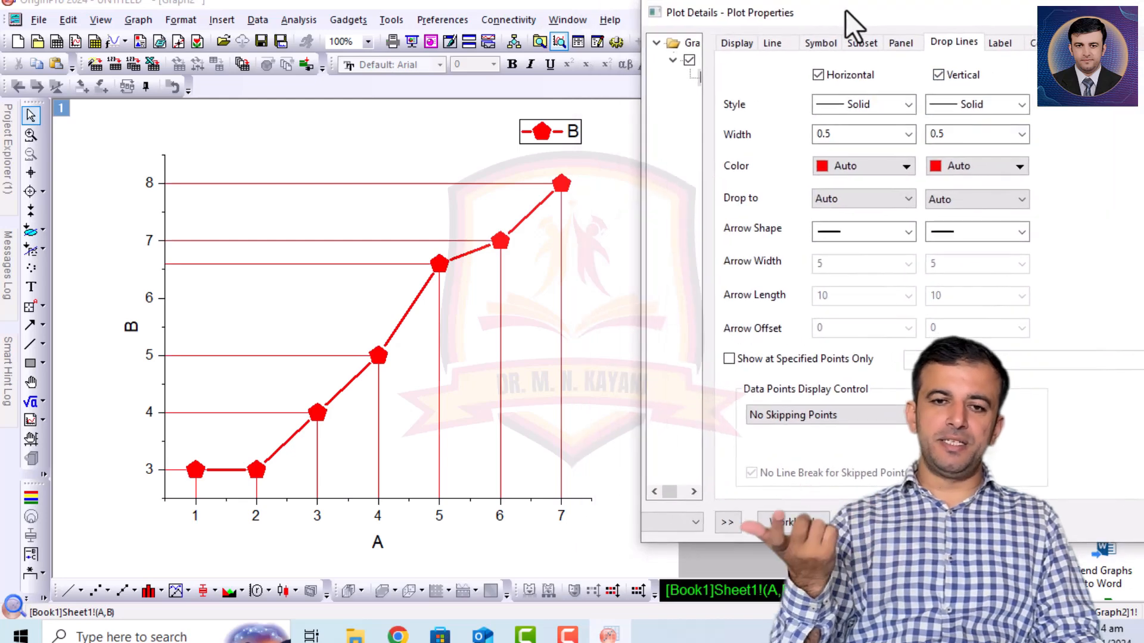
{"action": "left_click", "coordinate": [902, 230]}
{"action": "left_click", "coordinate": [902, 229]}
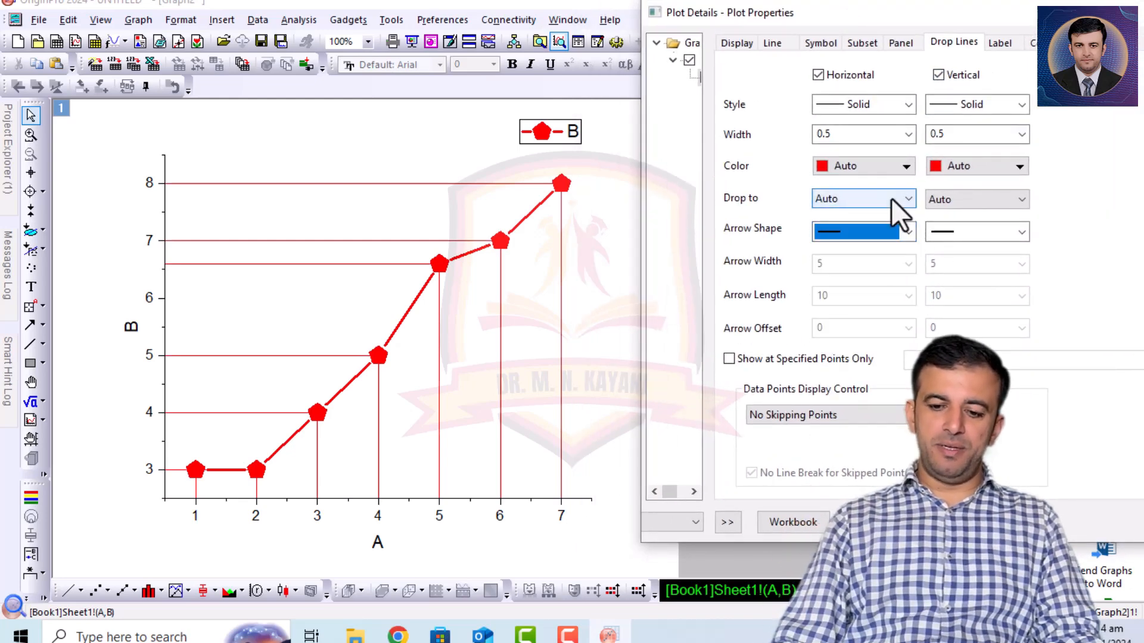
{"action": "left_click", "coordinate": [888, 100]}
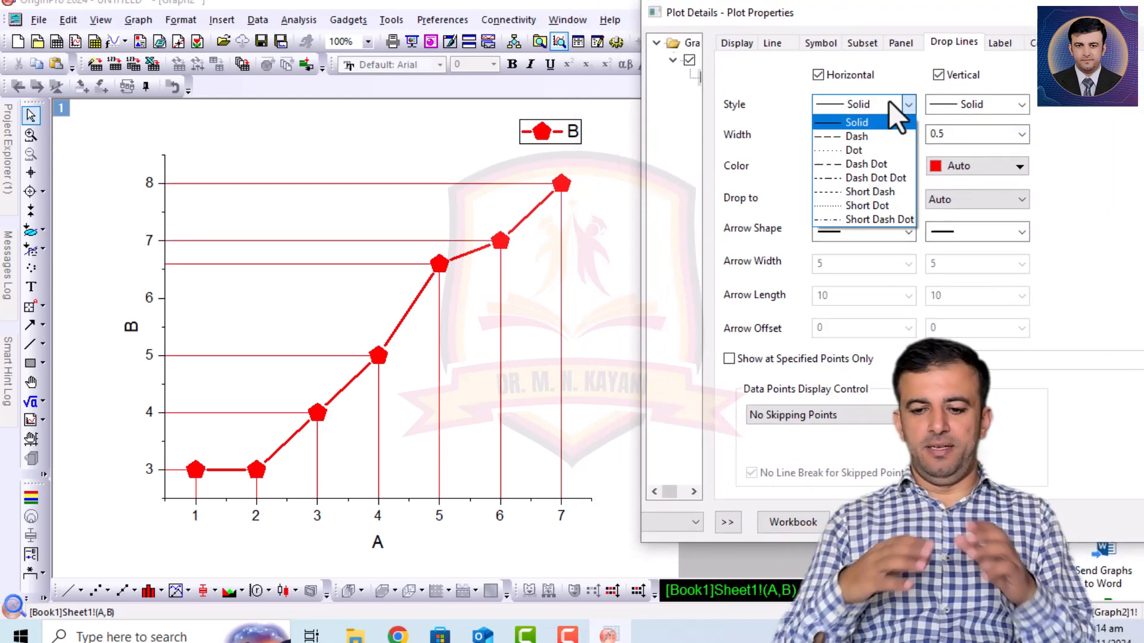
{"action": "left_click", "coordinate": [868, 178]}
{"action": "left_click", "coordinate": [867, 187]}
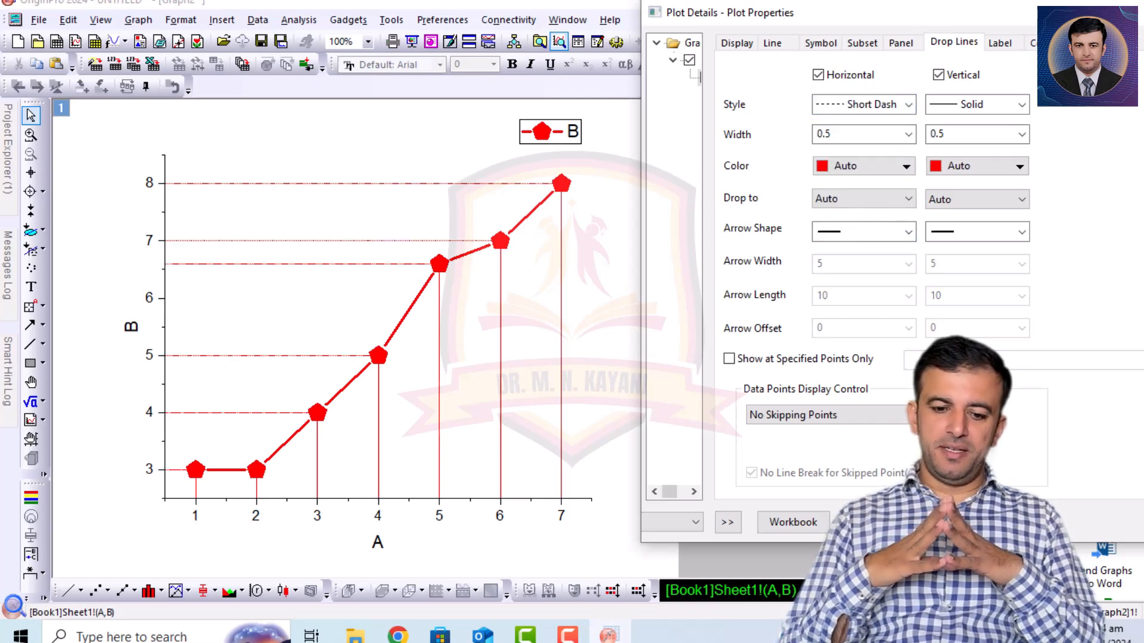
{"action": "left_click", "coordinate": [1010, 107]}
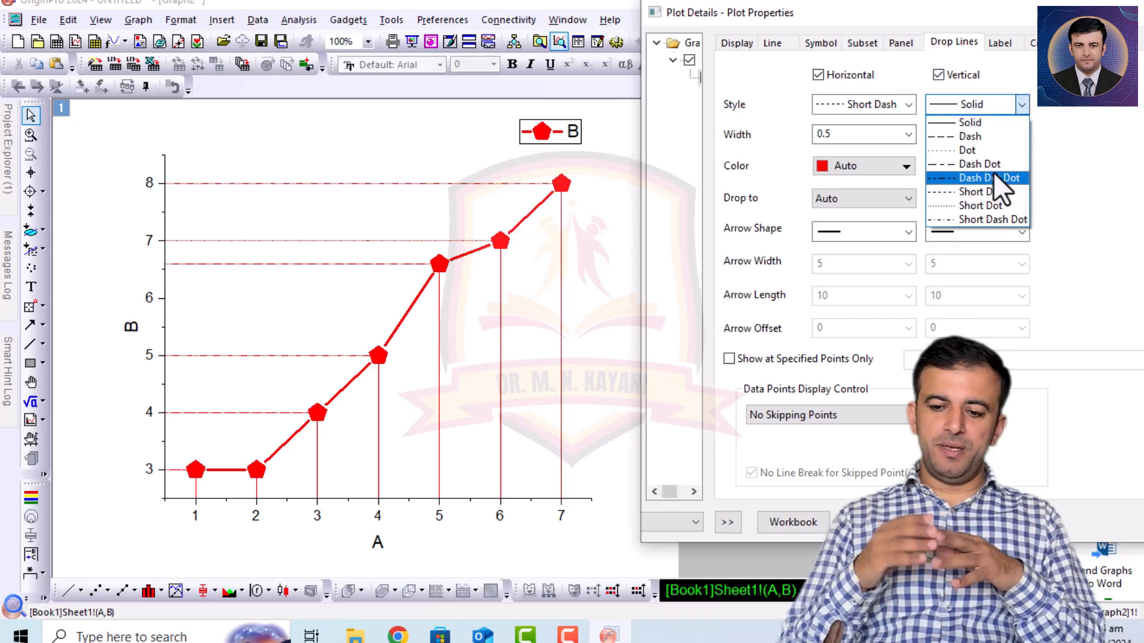
{"action": "left_click", "coordinate": [989, 194]}
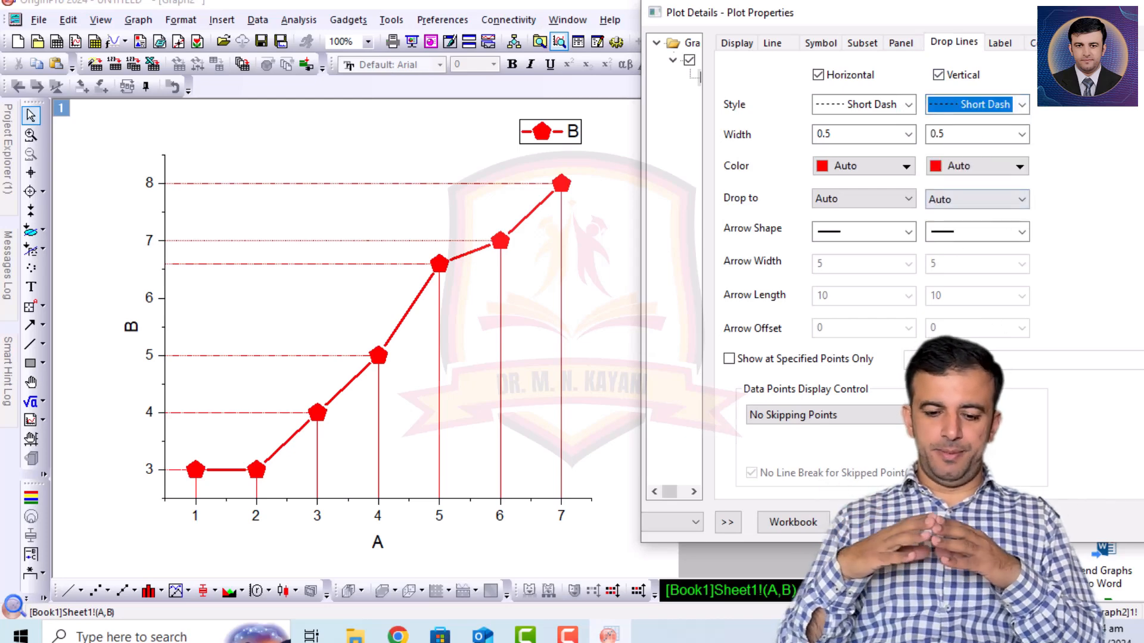
- Enable data point labels and apply them, then switch the label form to X and apply it
{"action": "left_click", "coordinate": [1002, 40]}
{"action": "left_click", "coordinate": [738, 72]}
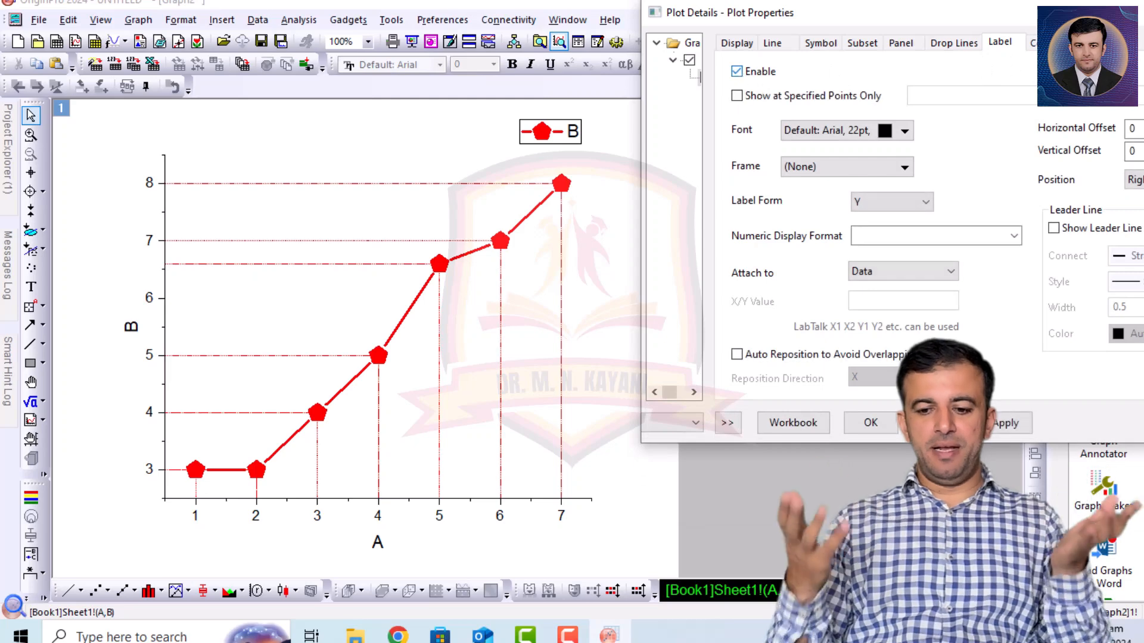
{"action": "left_click", "coordinate": [1007, 424]}
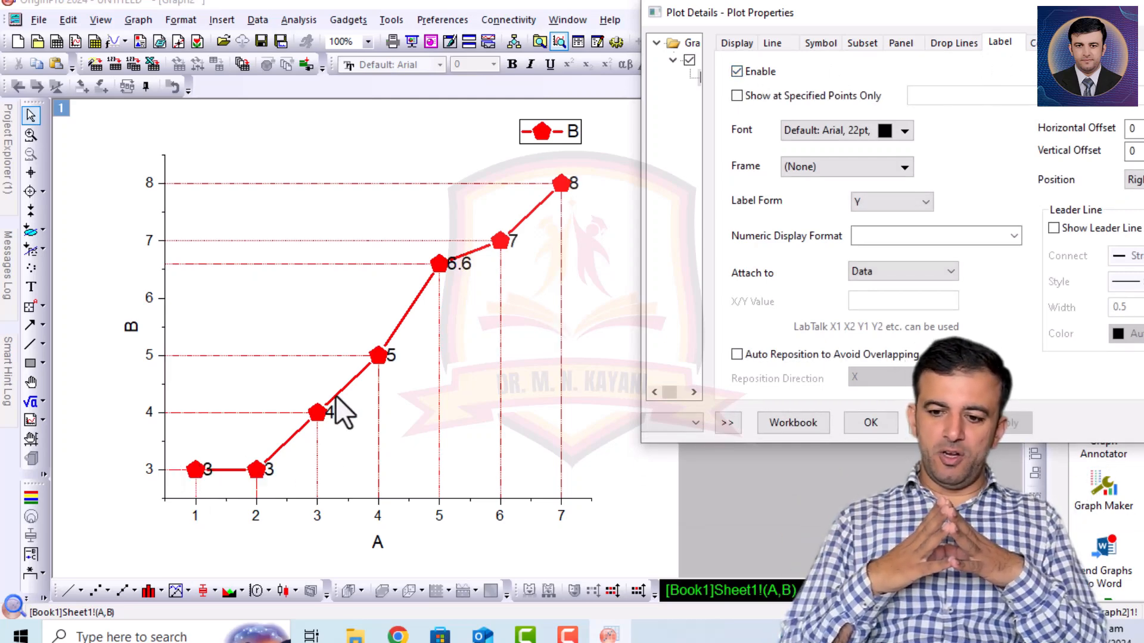
{"action": "left_click", "coordinate": [927, 202]}
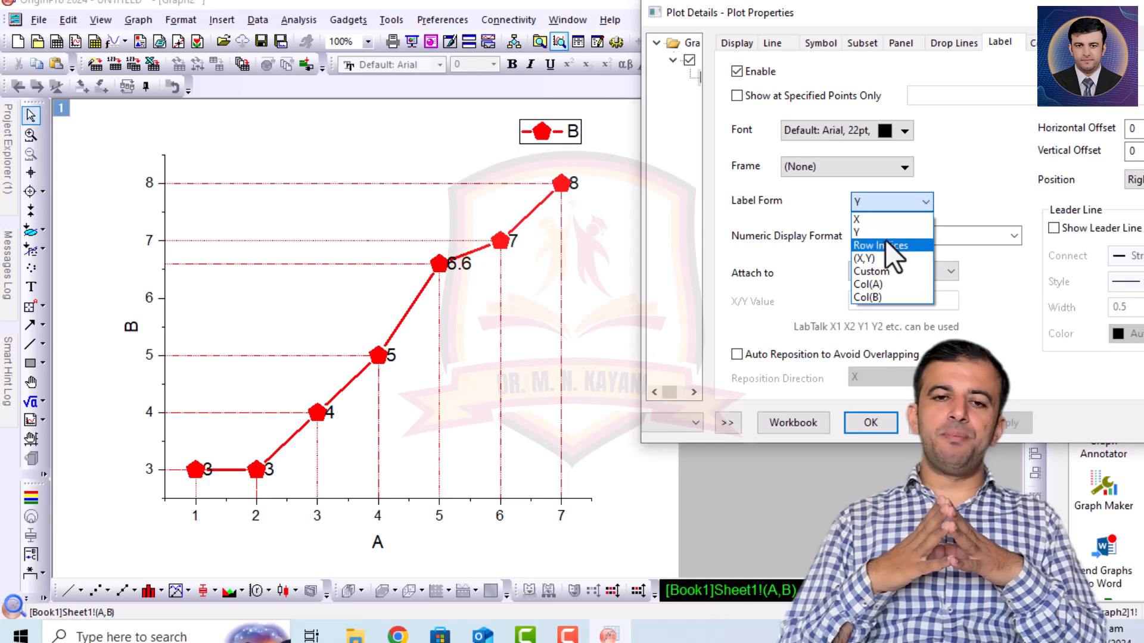
{"action": "left_click", "coordinate": [870, 219]}
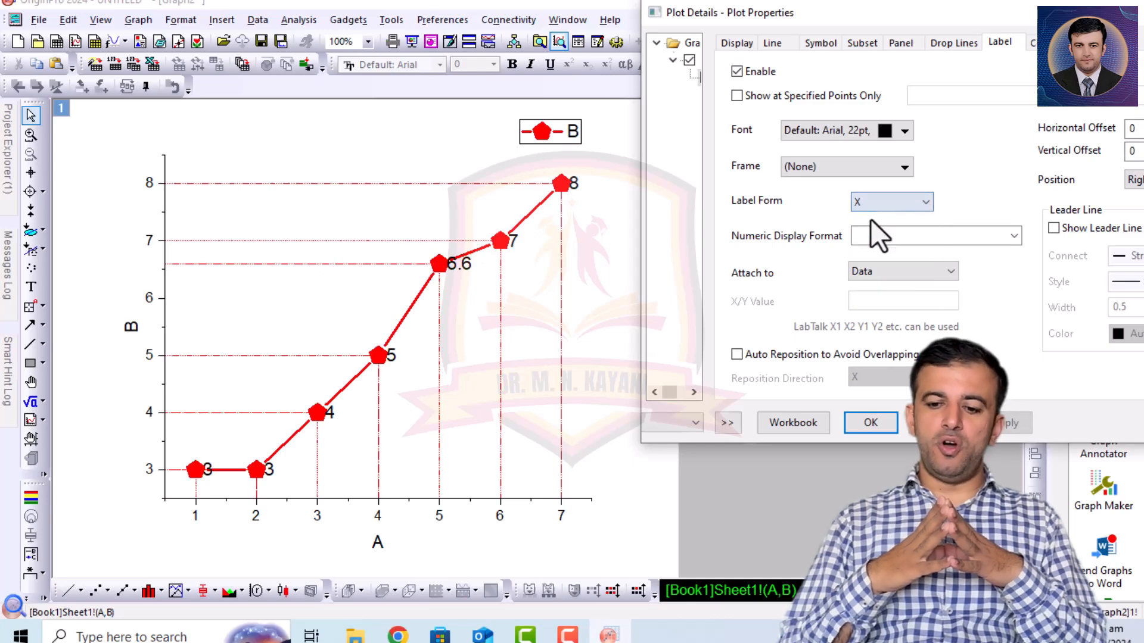
{"action": "left_click", "coordinate": [1002, 422]}
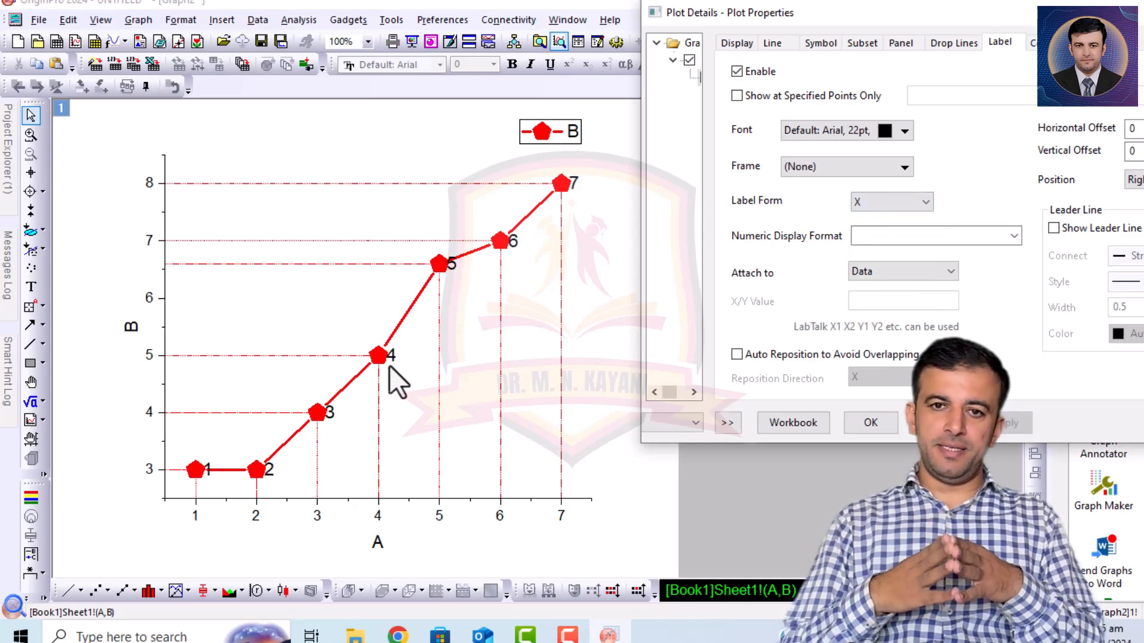
- Disable the data point labels and accept the plot properties
{"action": "left_click", "coordinate": [737, 71]}
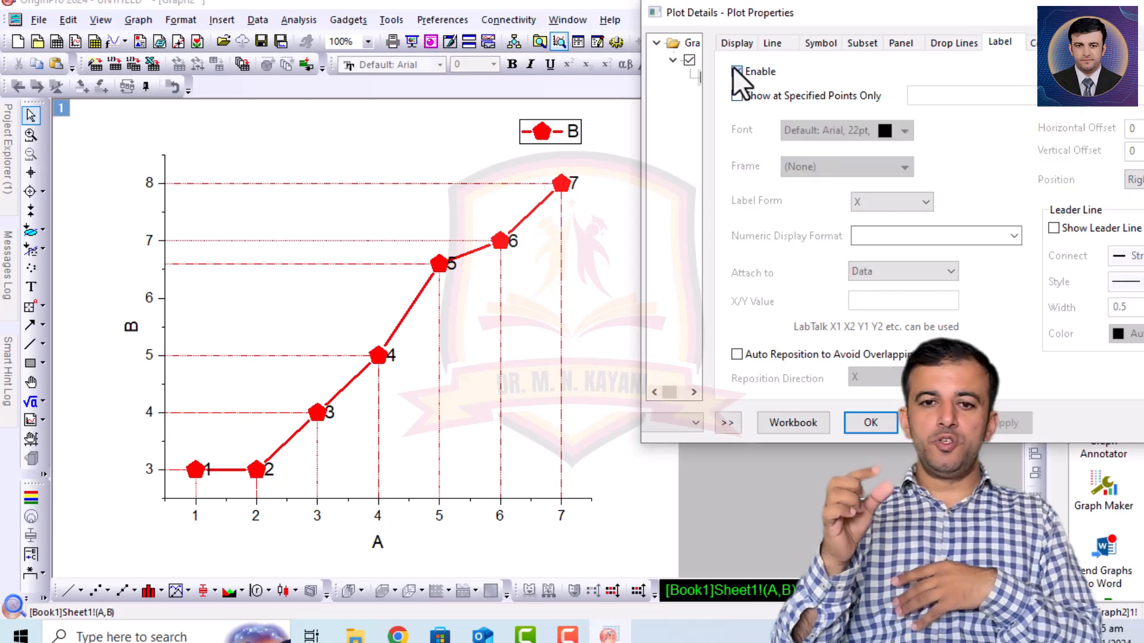
{"action": "left_click", "coordinate": [870, 422]}
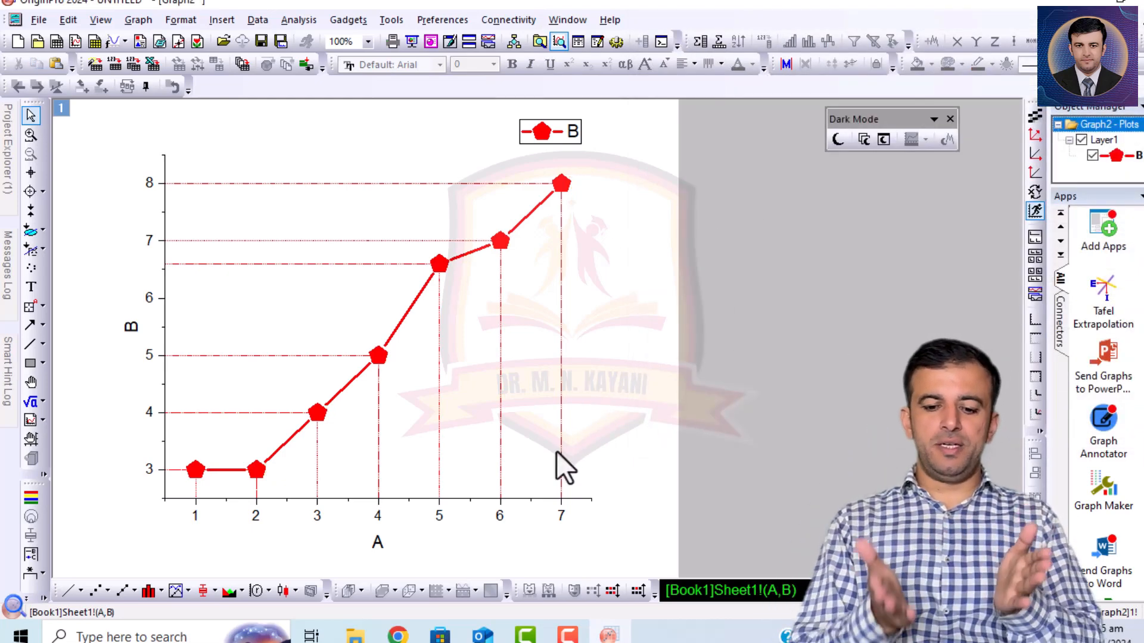
- Make the X axis tick labels bold and enlarge them to font size 26
{"action": "left_click", "coordinate": [499, 516]}
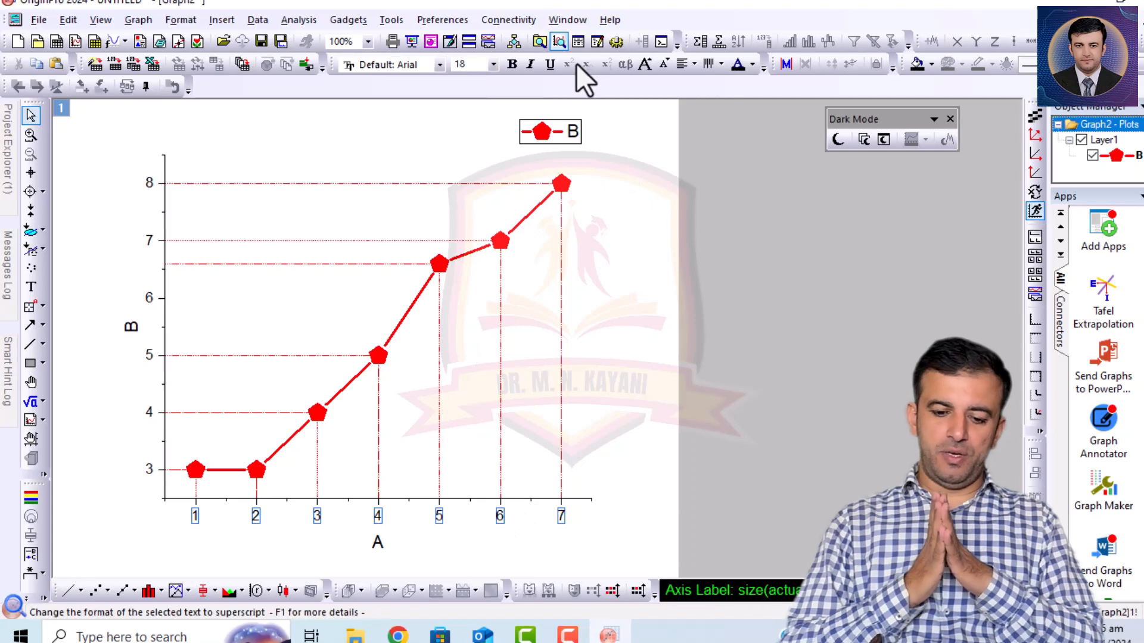
{"action": "left_click", "coordinate": [508, 66]}
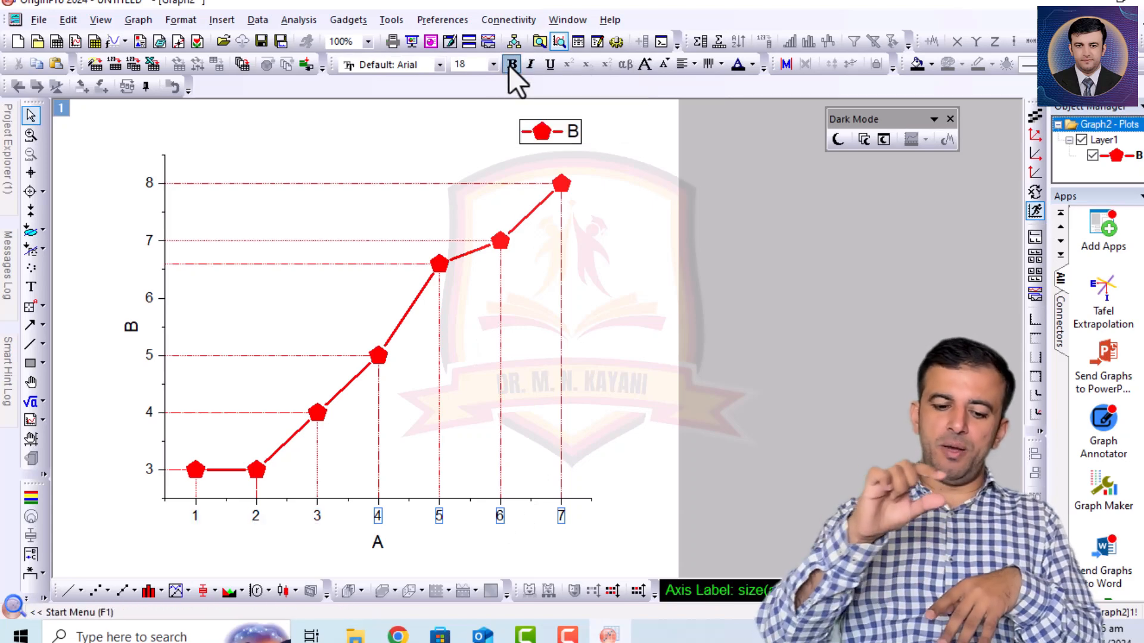
{"action": "left_click", "coordinate": [644, 63]}
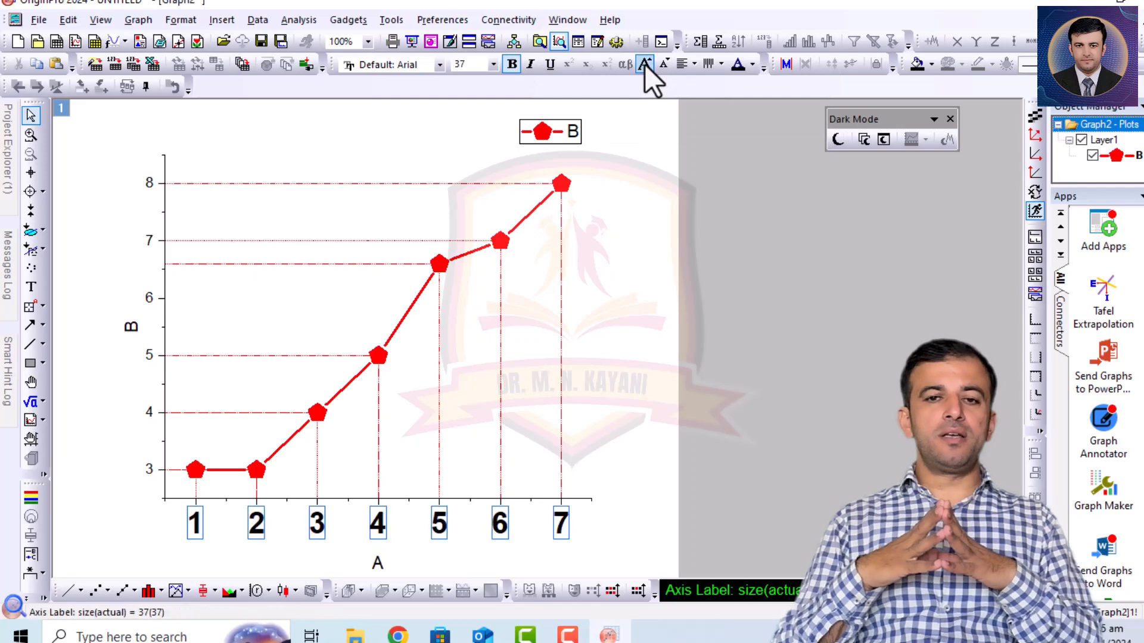
{"action": "left_click", "coordinate": [663, 63]}
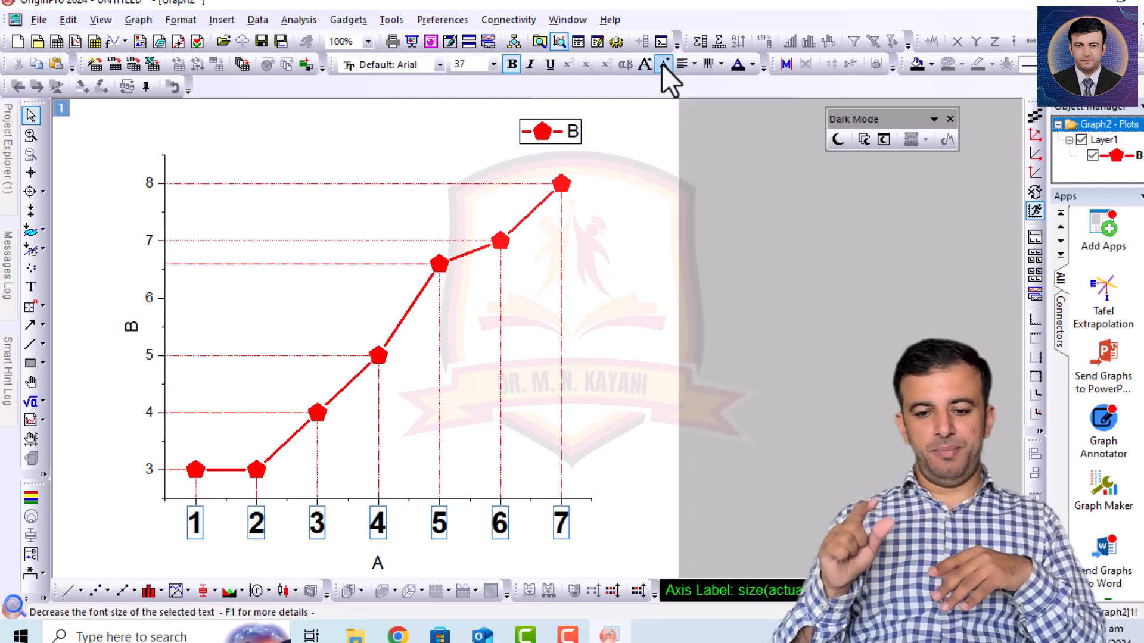
{"action": "left_click", "coordinate": [695, 213]}
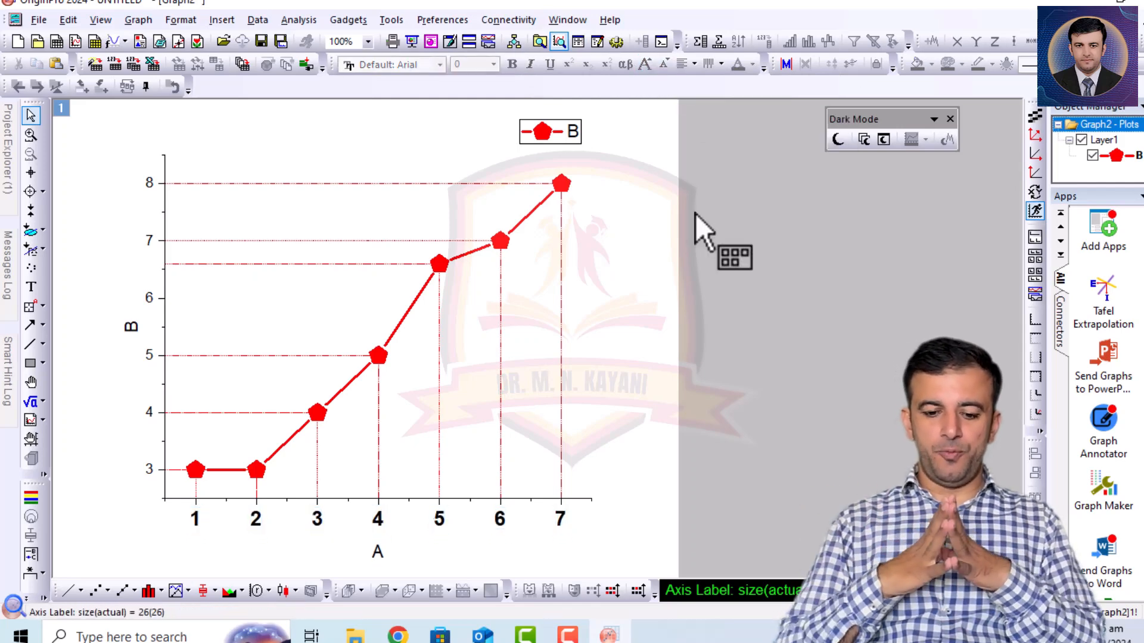
- Make the Y axis tick labels bold and enlarge them to font size 31
{"action": "left_click", "coordinate": [143, 353]}
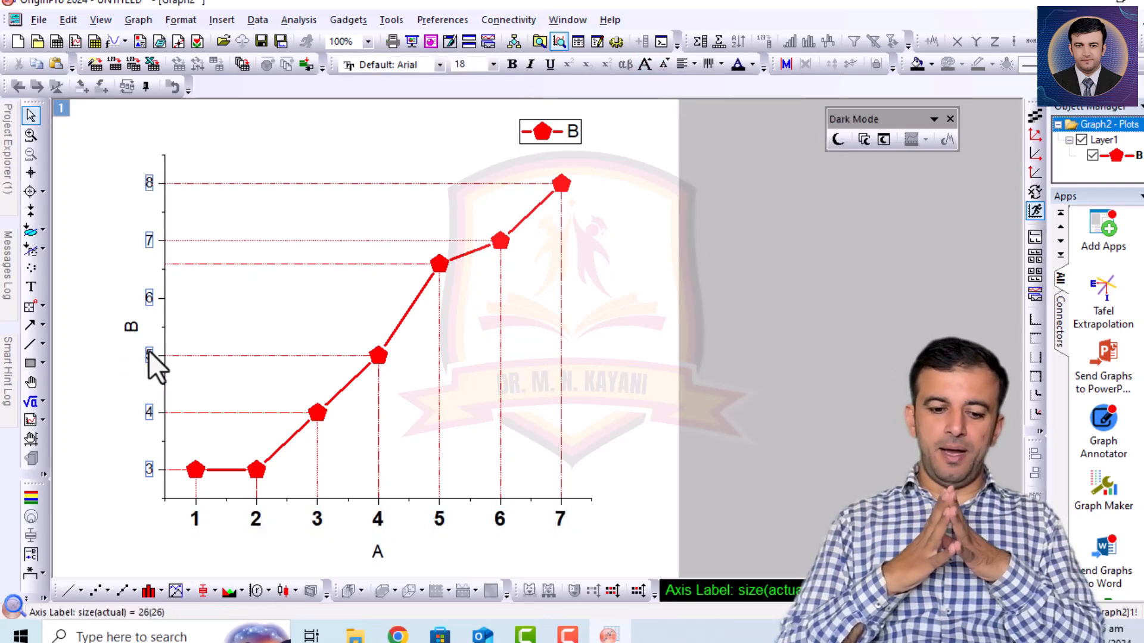
{"action": "left_click", "coordinate": [644, 64]}
{"action": "left_click", "coordinate": [511, 64]}
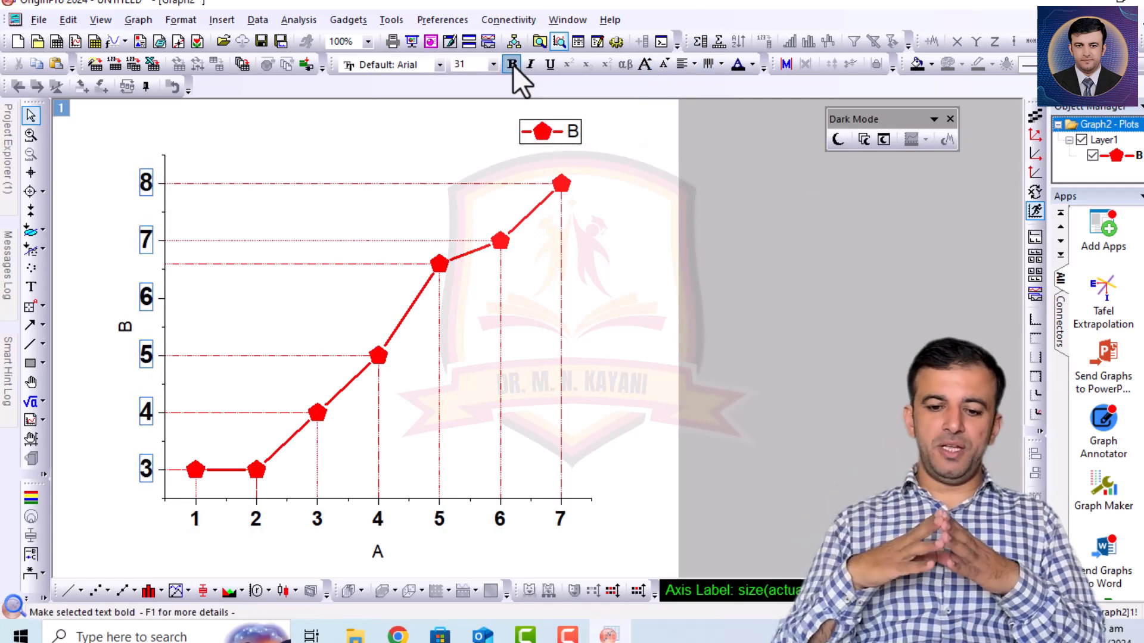
{"action": "left_click", "coordinate": [652, 310]}
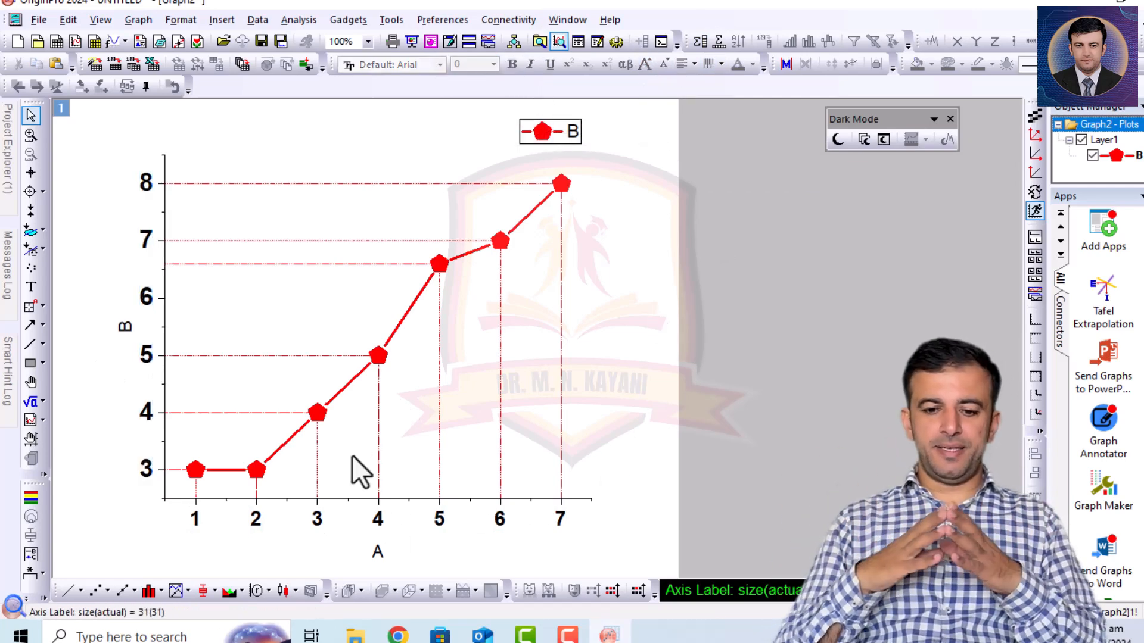
- Change the X axis title to "Time (s)", make it bold and enlarge its font
{"action": "left_click", "coordinate": [376, 552]}
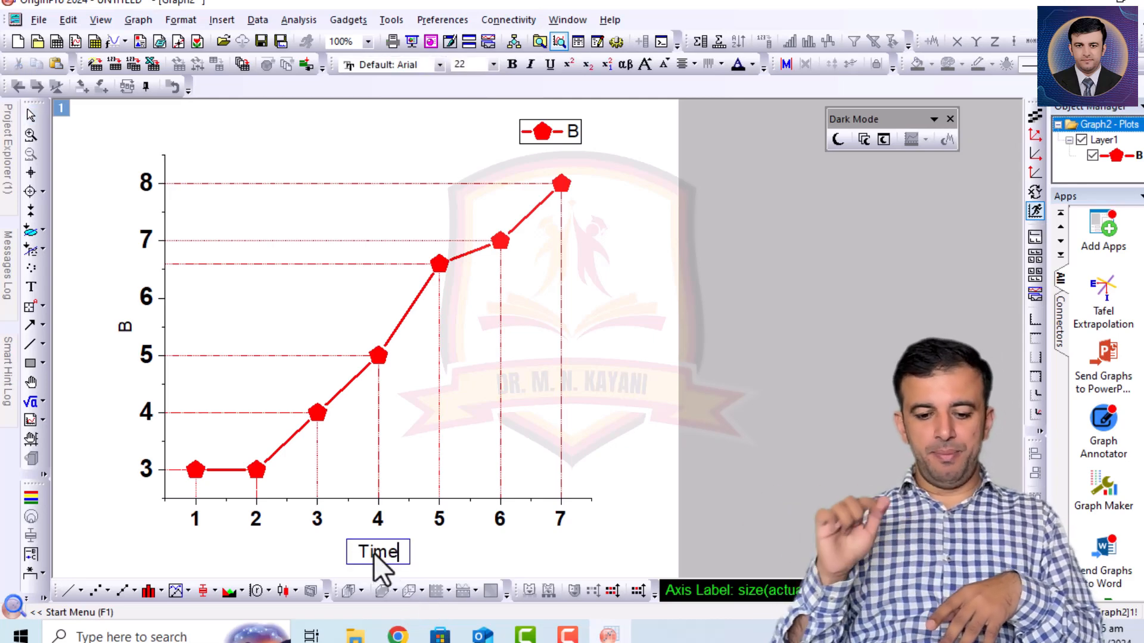
{"action": "type", "text": "Time (s)"}
{"action": "key", "text": "ctrl+a"}
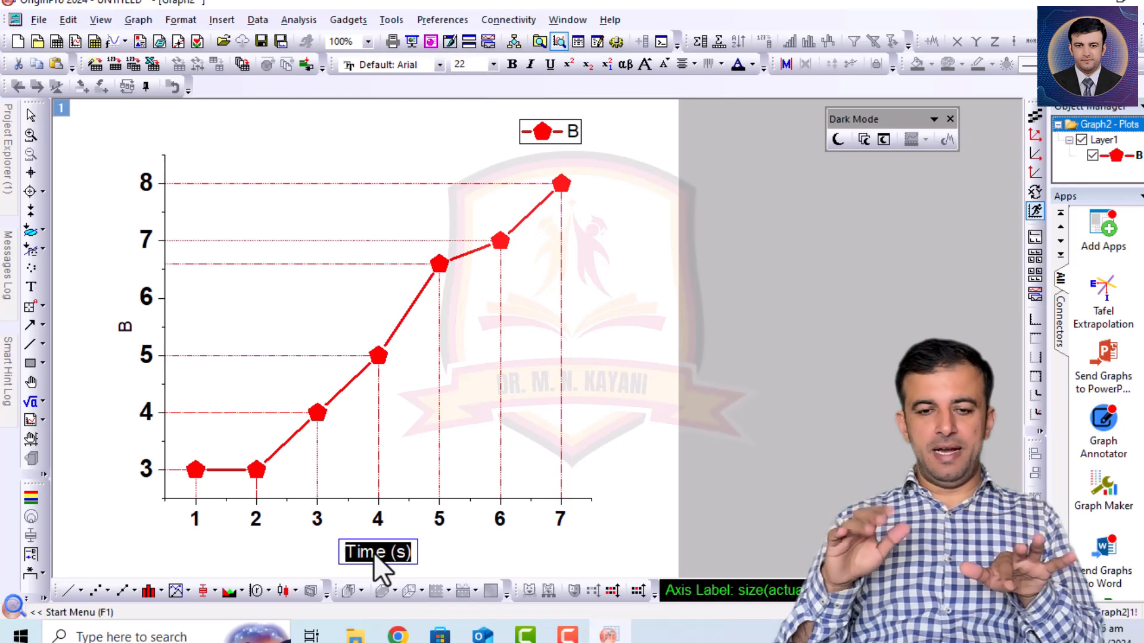
{"action": "key", "text": "ctrl+b"}
{"action": "left_click", "coordinate": [645, 64]}
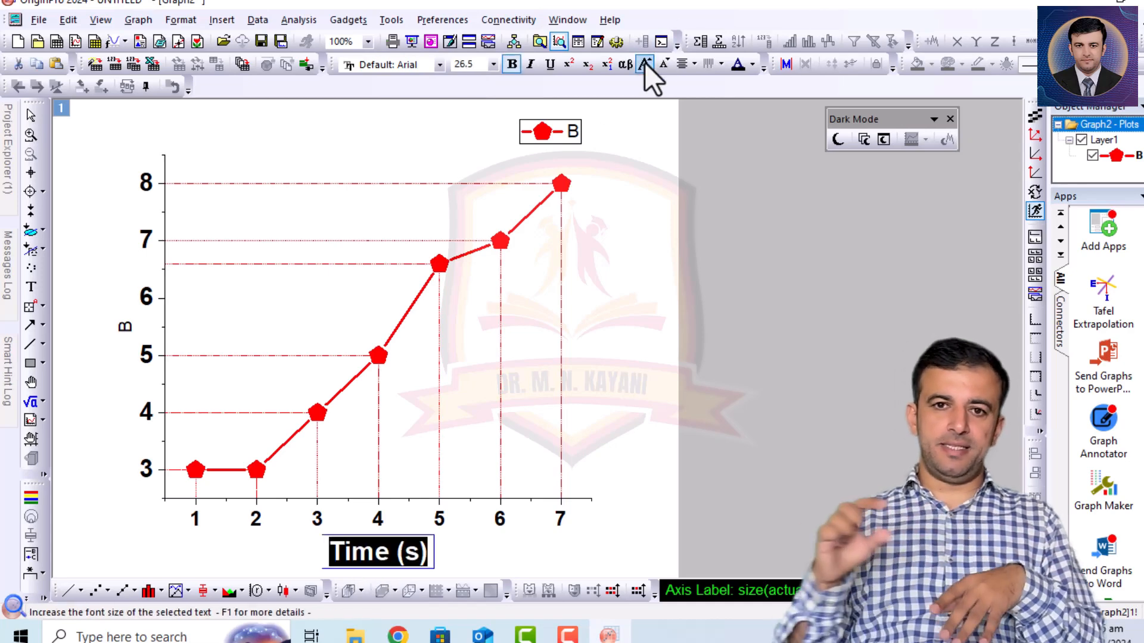
- Change the Y axis title to "Velocity (m/s)" in bold and enlarge its font
{"action": "left_click", "coordinate": [124, 327]}
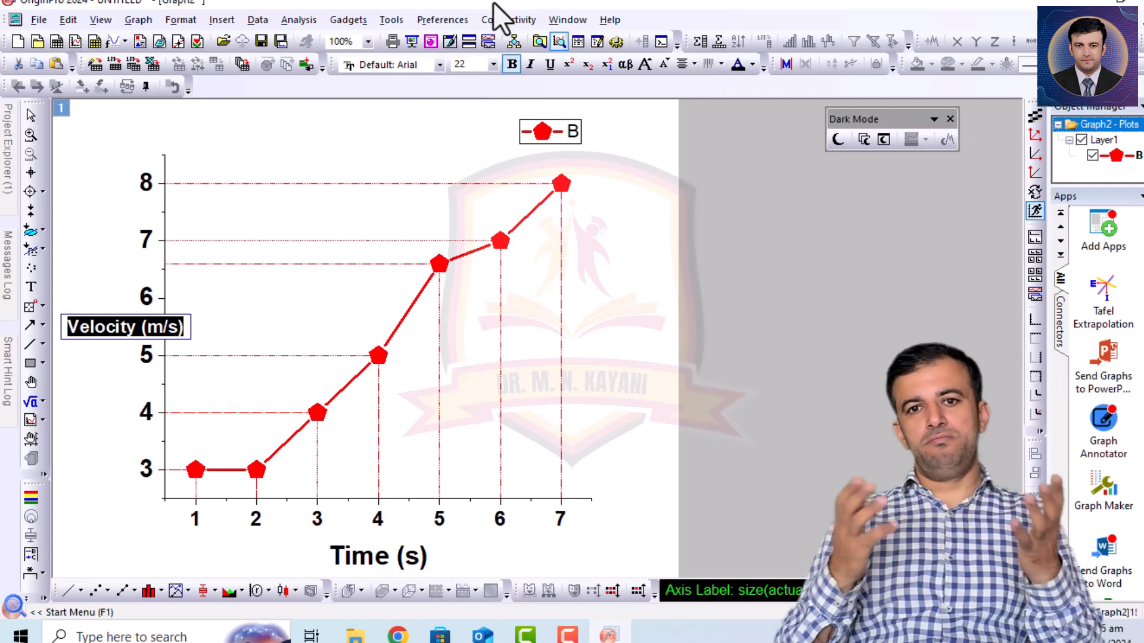
{"action": "left_click", "coordinate": [645, 62]}
{"action": "left_click", "coordinate": [797, 311]}
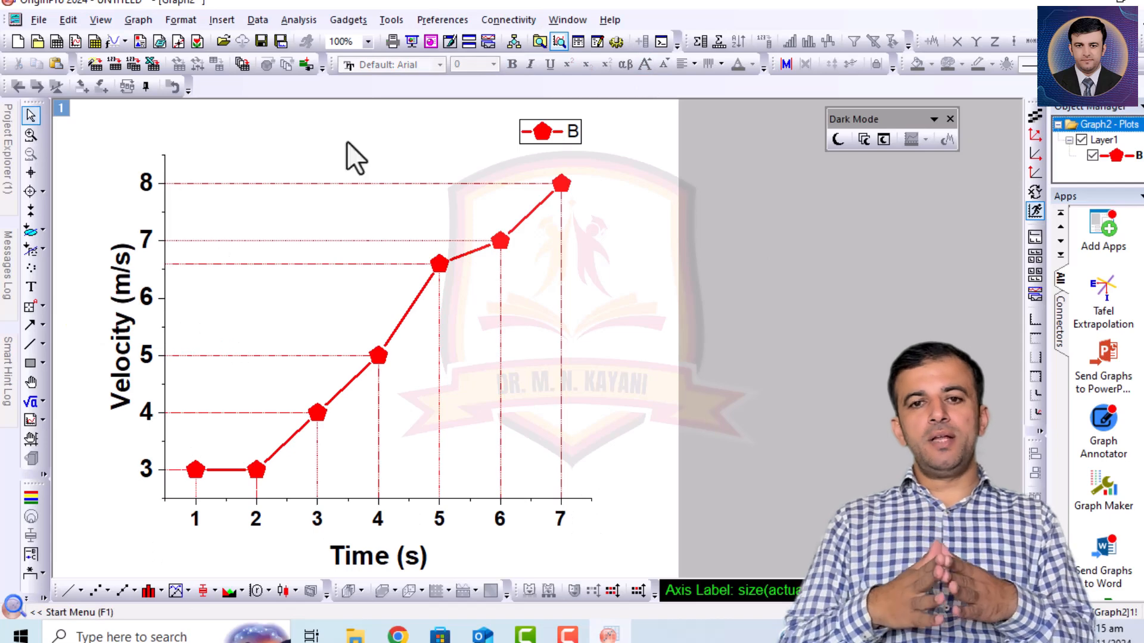
- Set the X axis scale to run from 0 to 8 and apply it to the graph
{"action": "double_click", "coordinate": [535, 500]}
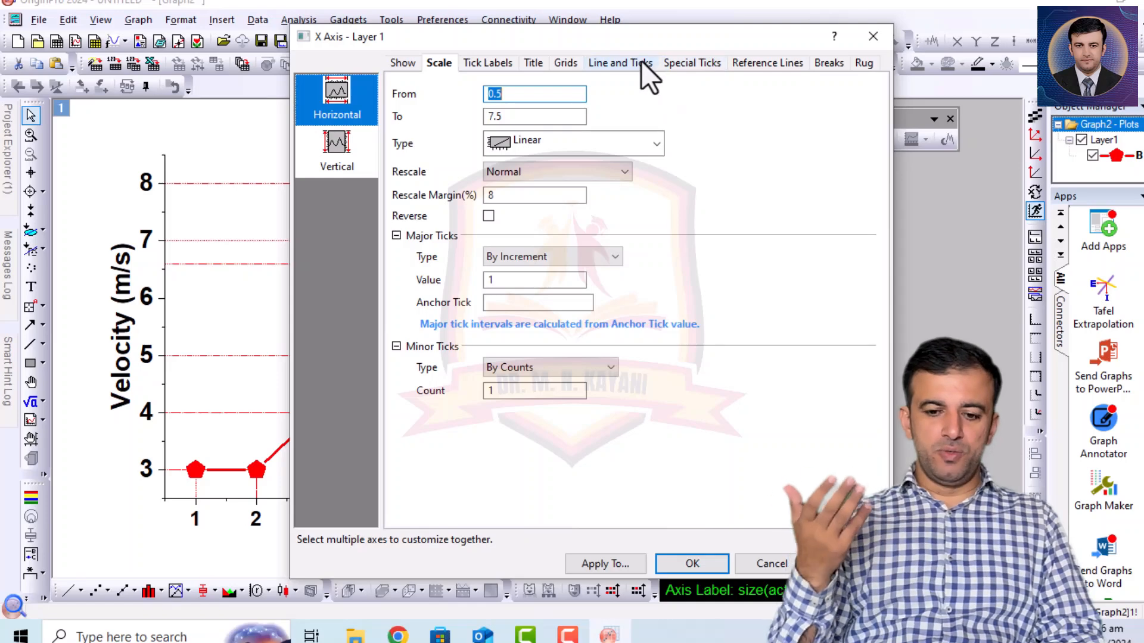
{"action": "left_click", "coordinate": [403, 62]}
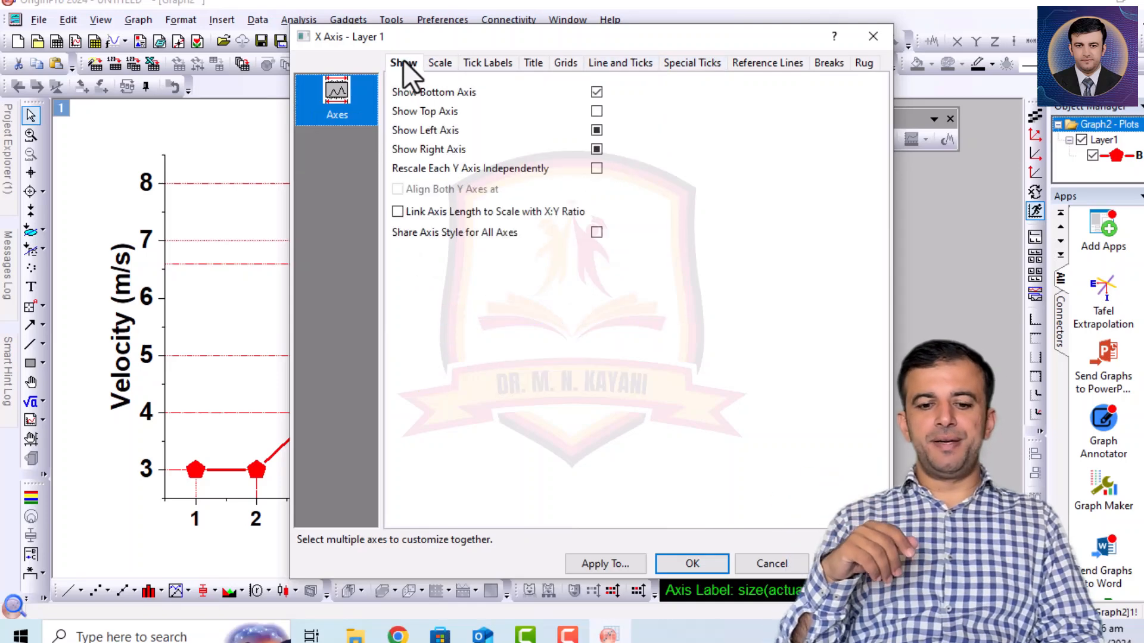
{"action": "left_click", "coordinate": [444, 59]}
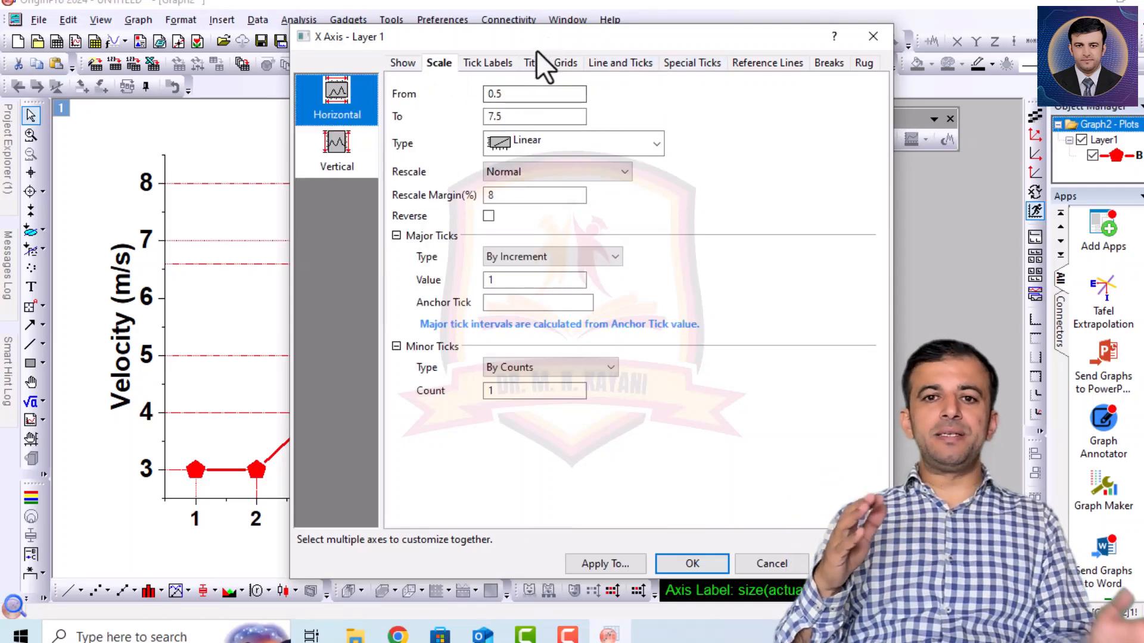
{"action": "left_click_drag", "start_coordinate": [536, 41], "coordinate": [707, 8]}
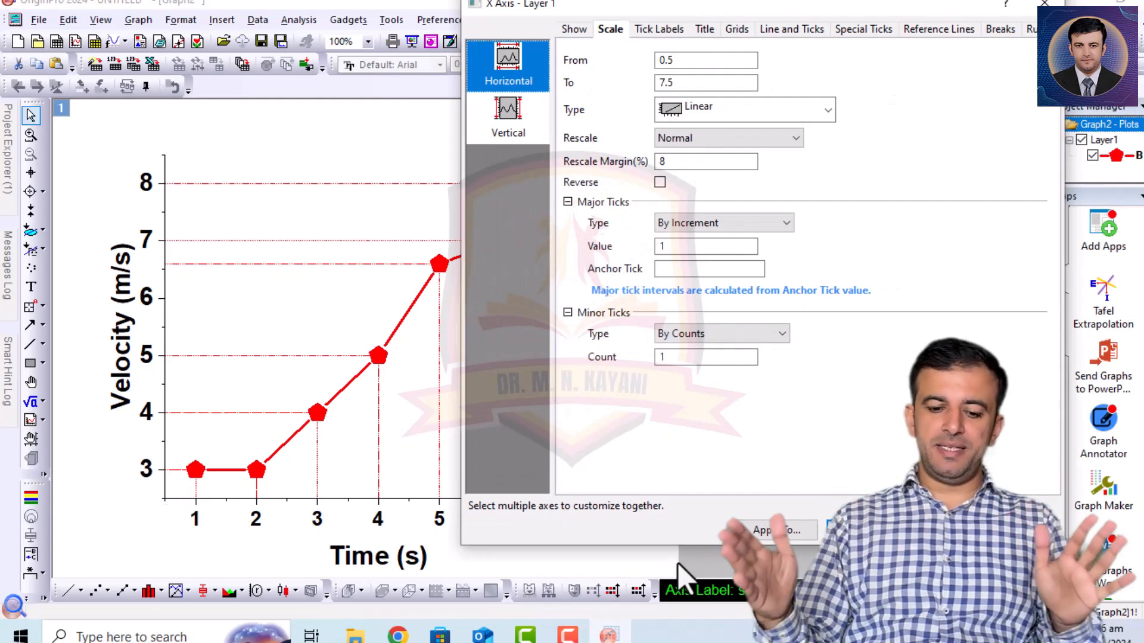
{"action": "left_click_drag", "start_coordinate": [676, 543], "coordinate": [681, 441]}
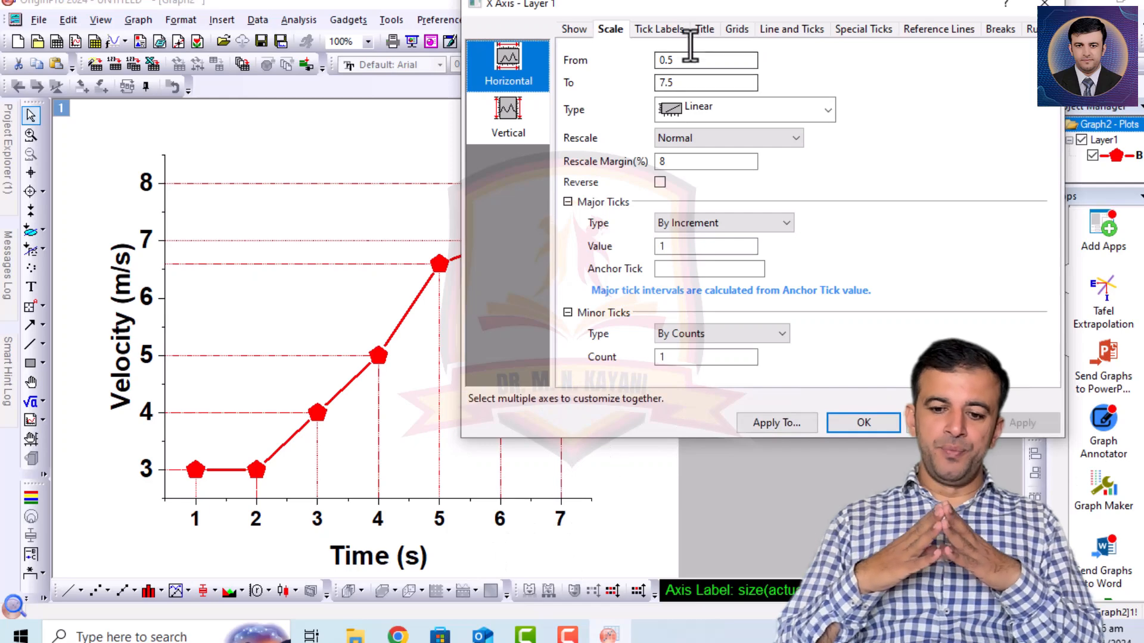
{"action": "double_click", "coordinate": [668, 59]}
{"action": "type", "text": "0"}
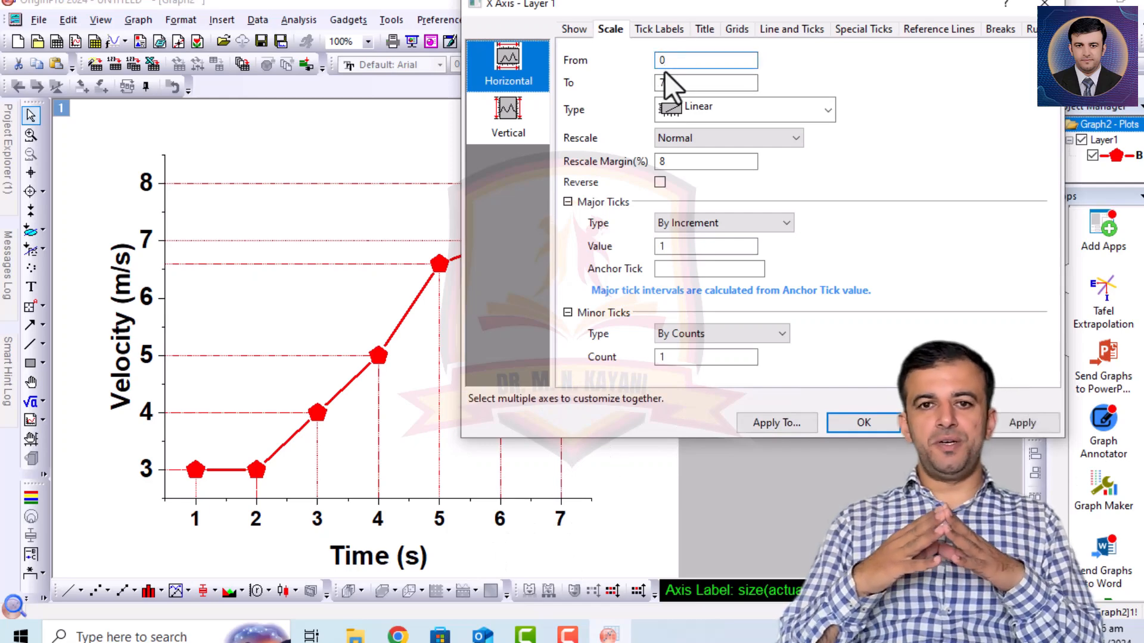
{"action": "double_click", "coordinate": [669, 83]}
{"action": "type", "text": "8"}
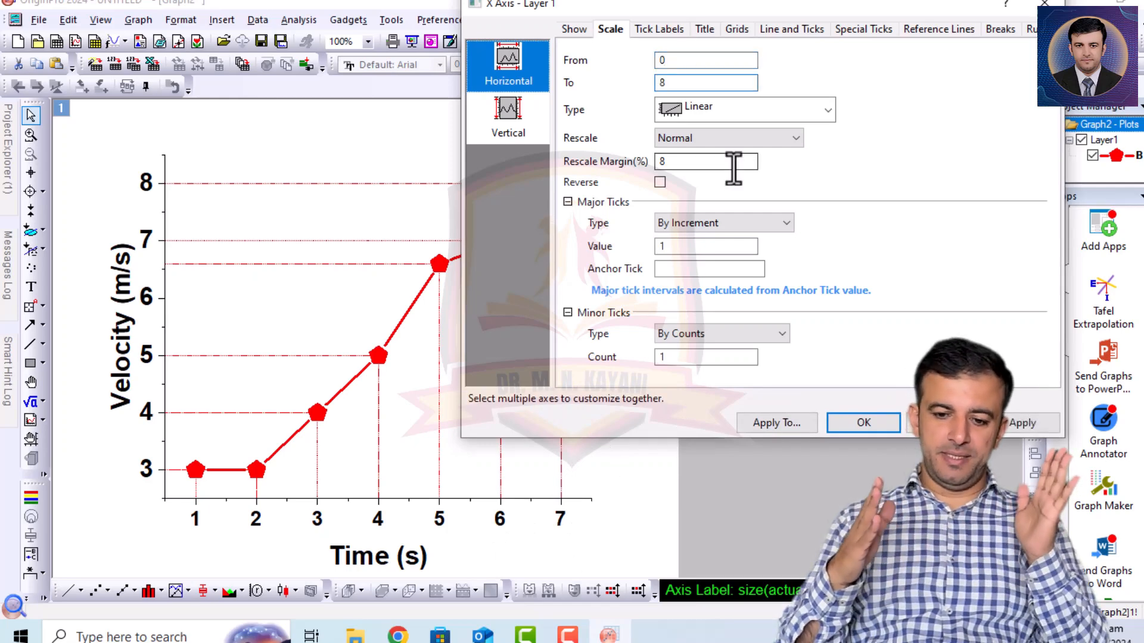
{"action": "left_click", "coordinate": [1030, 420]}
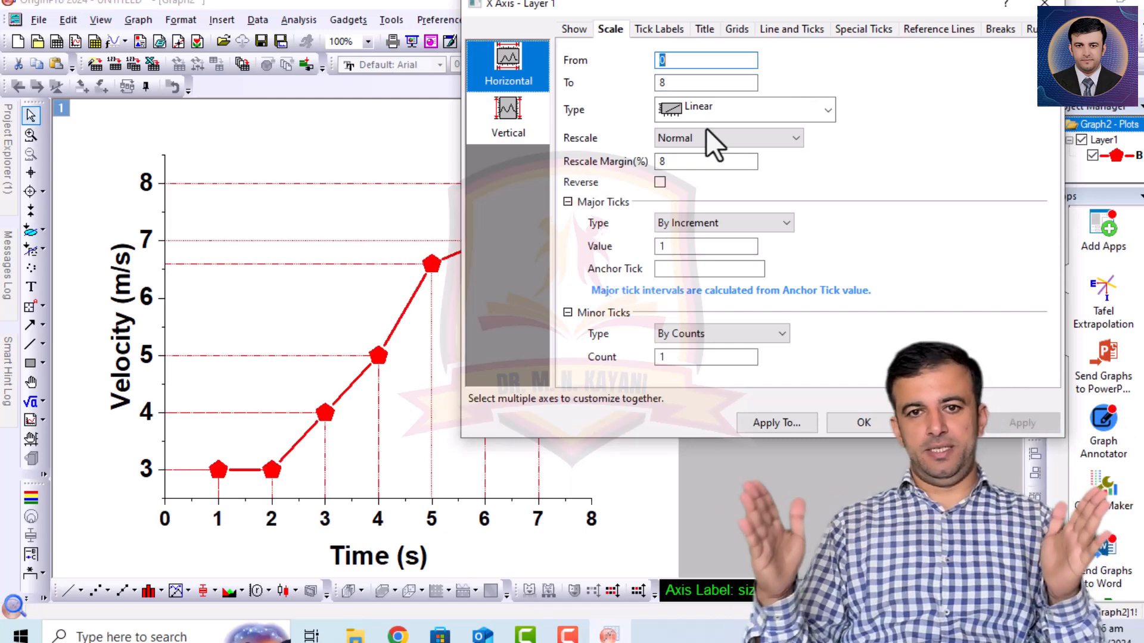
- Set the Y axis scale to run from 0 to 9 and apply it to the graph
{"action": "left_click", "coordinate": [510, 122]}
{"action": "left_click", "coordinate": [680, 60]}
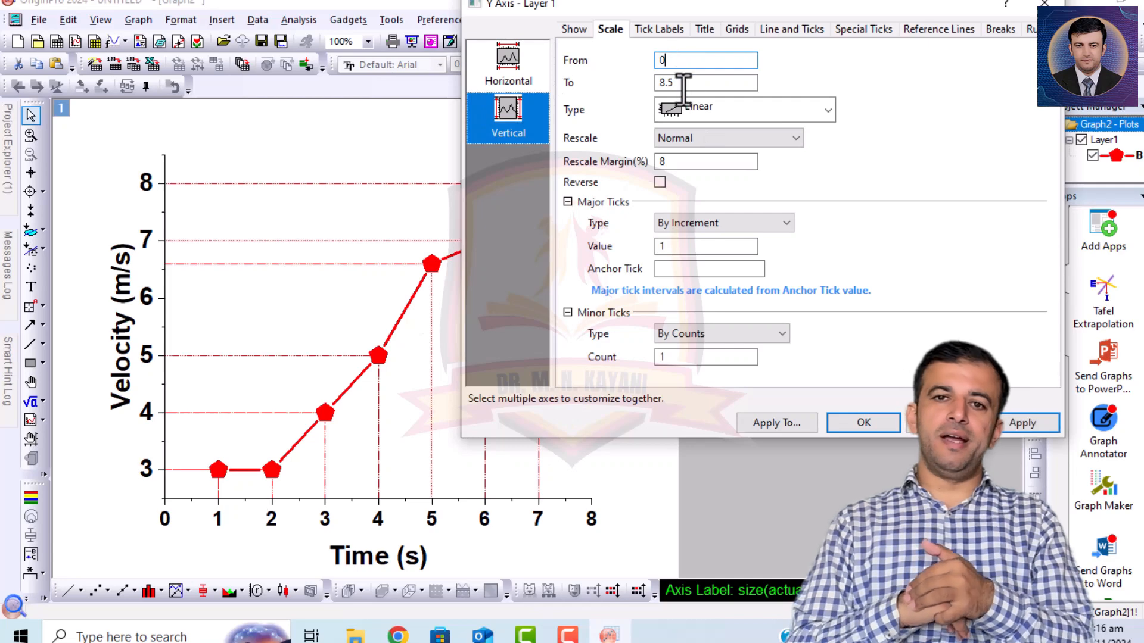
{"action": "double_click", "coordinate": [682, 83]}
{"action": "type", "text": "9"}
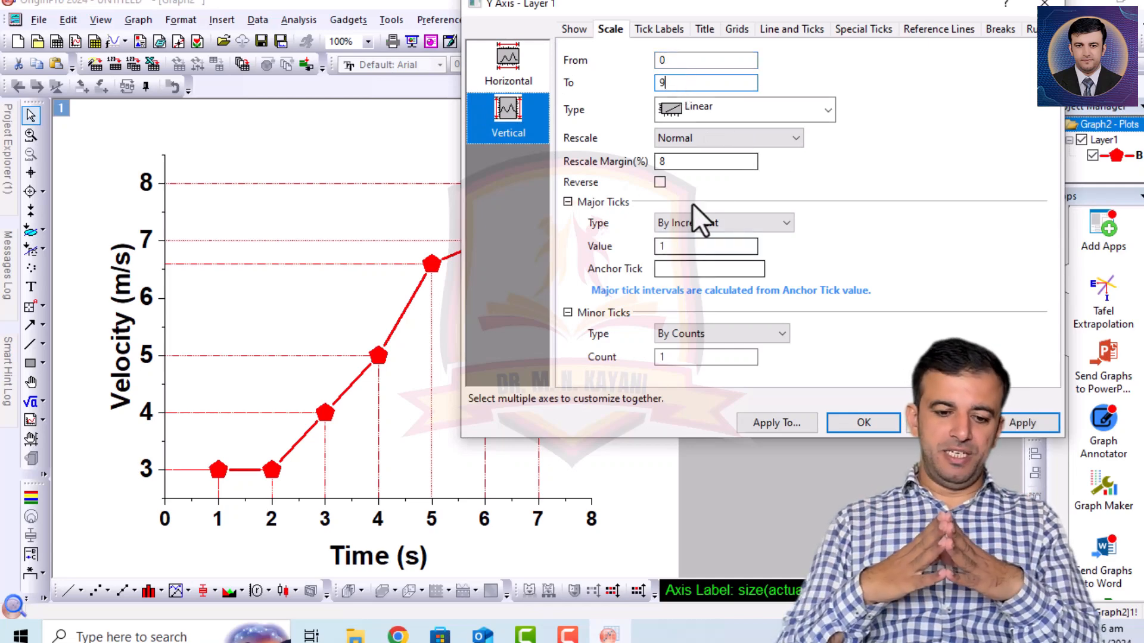
{"action": "left_click", "coordinate": [1027, 425]}
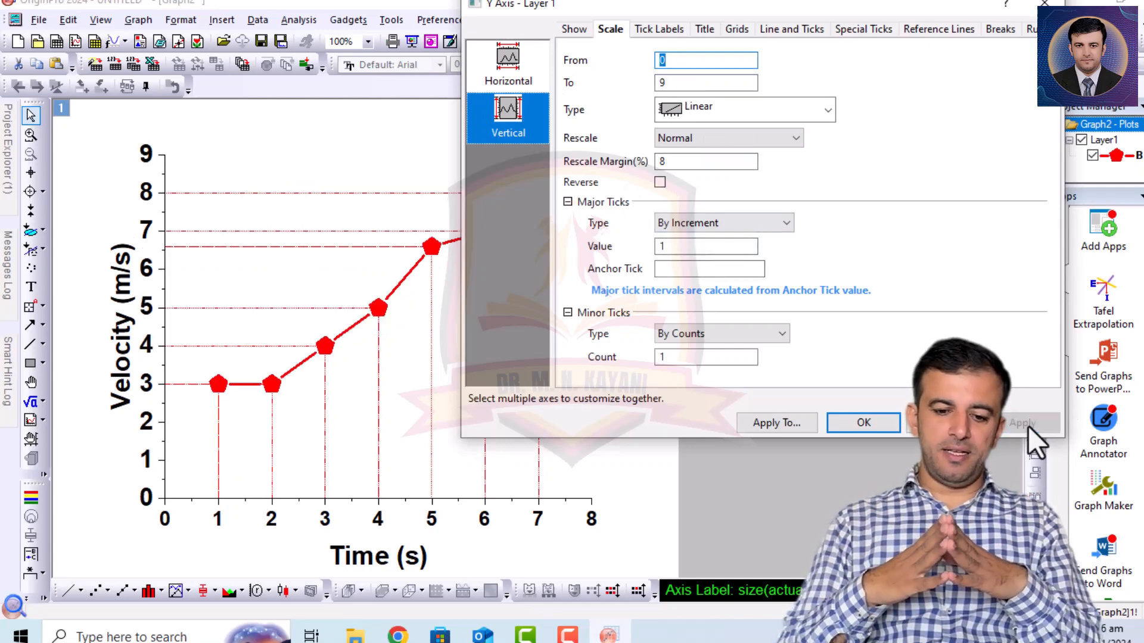
- Hide the left Y axis tick labels on the graph and turn them back on
{"action": "left_click", "coordinate": [666, 27]}
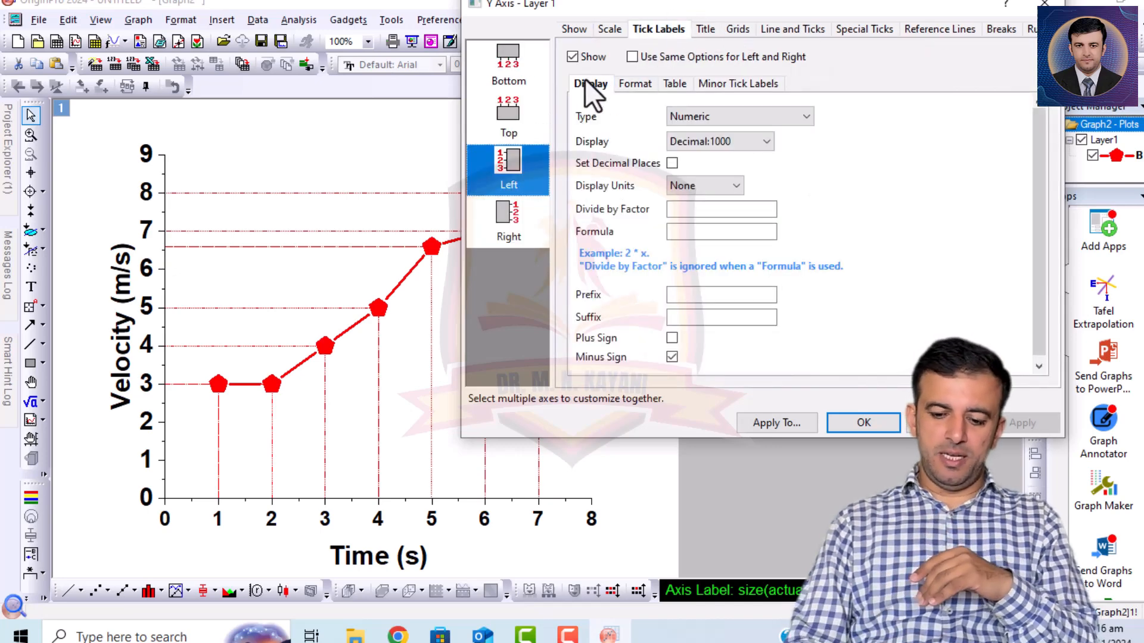
{"action": "left_click", "coordinate": [571, 56]}
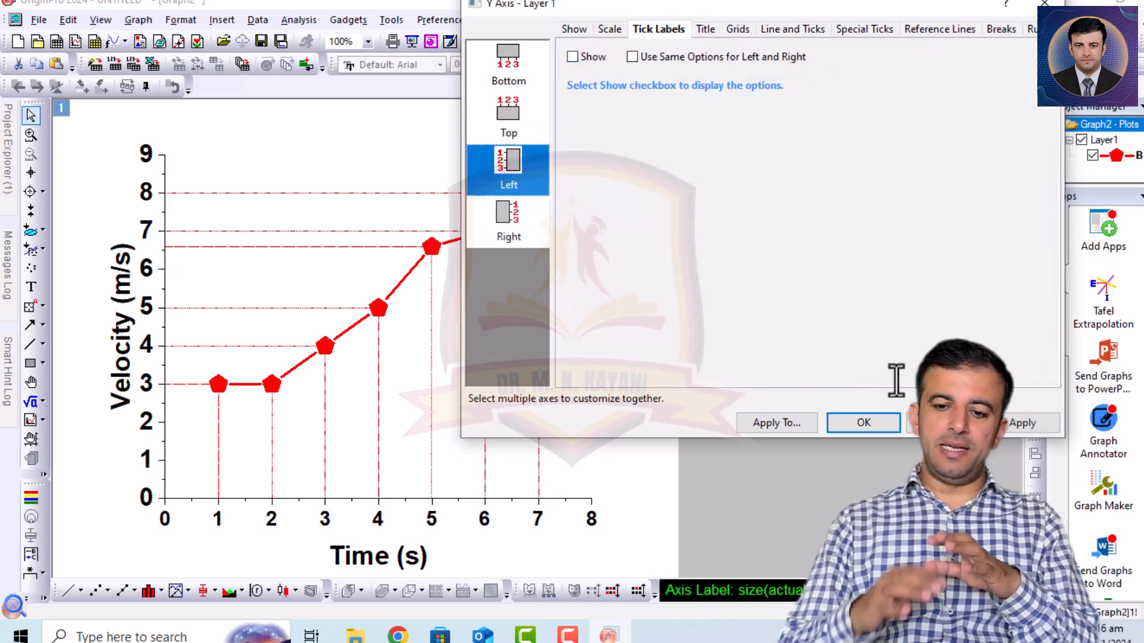
{"action": "left_click", "coordinate": [1024, 422]}
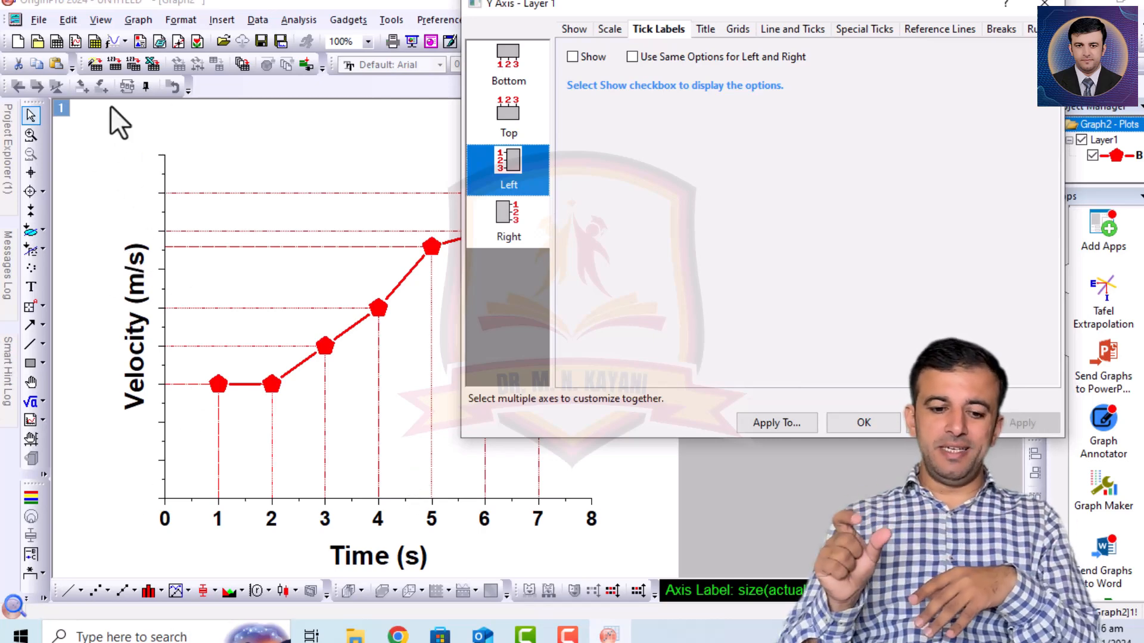
{"action": "left_click", "coordinate": [572, 57]}
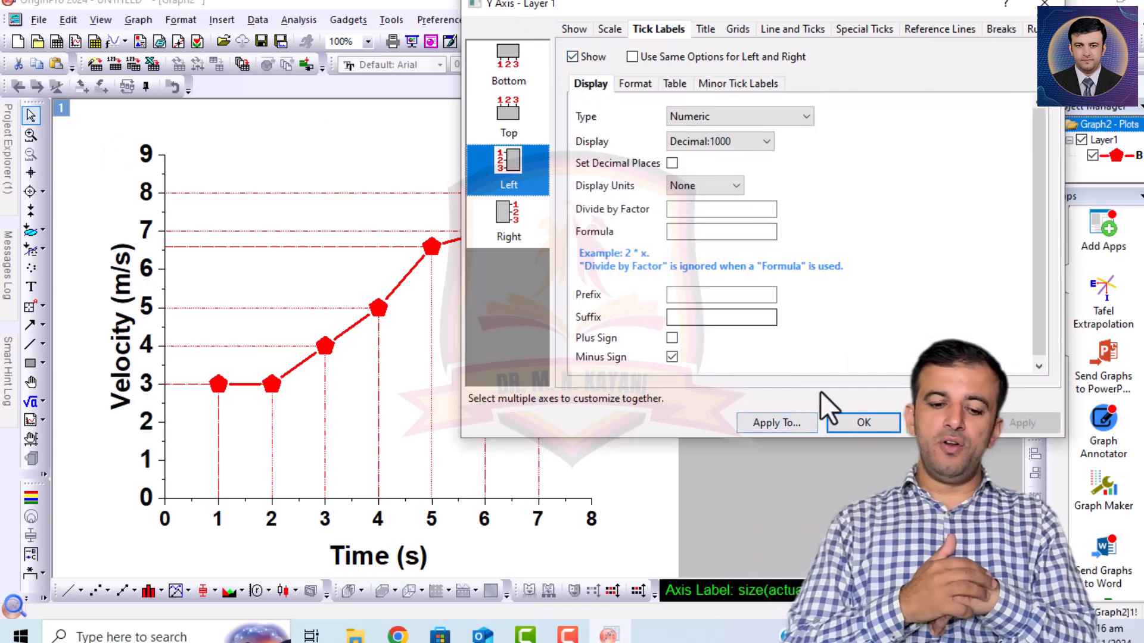
- Show the horizontal major grid lines on the graph and switch them off again
{"action": "left_click", "coordinate": [727, 30]}
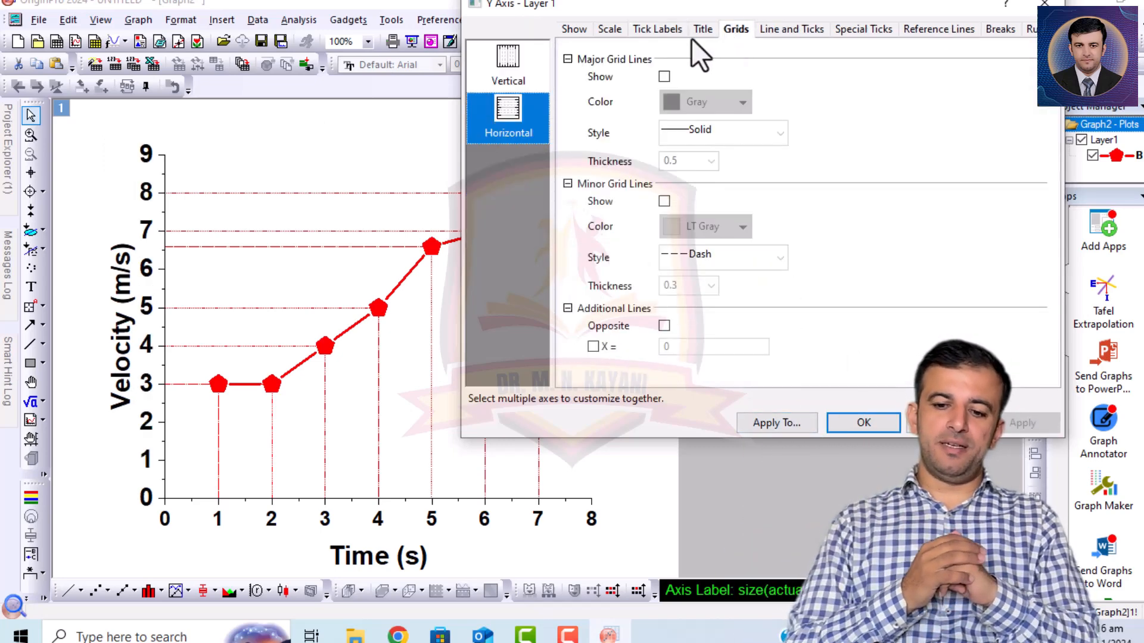
{"action": "left_click", "coordinate": [663, 77]}
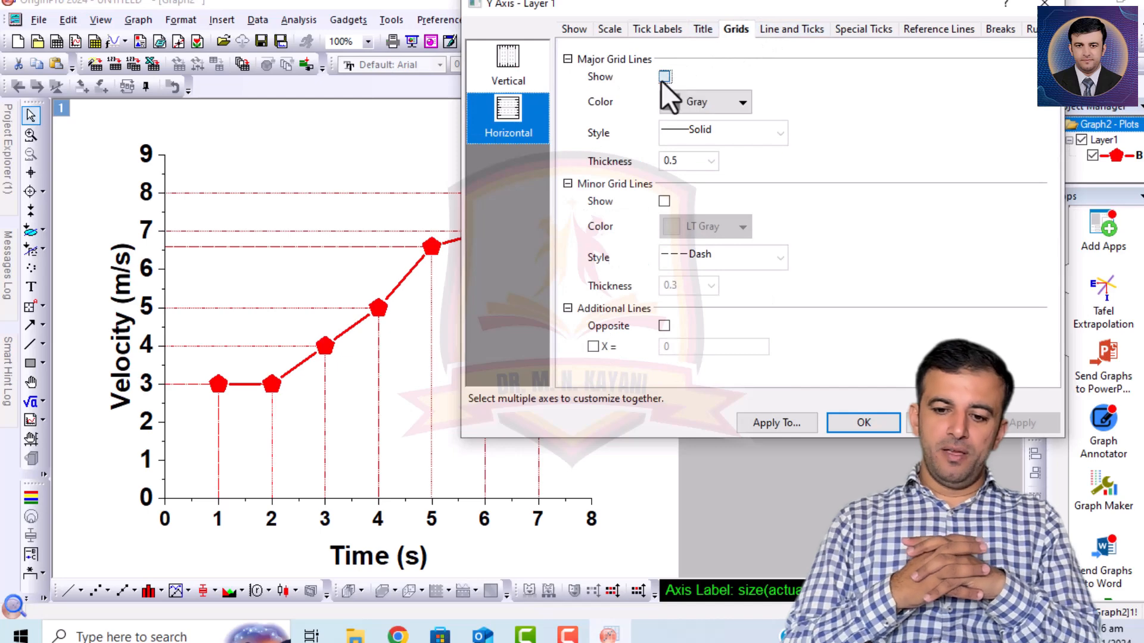
{"action": "left_click", "coordinate": [1006, 423]}
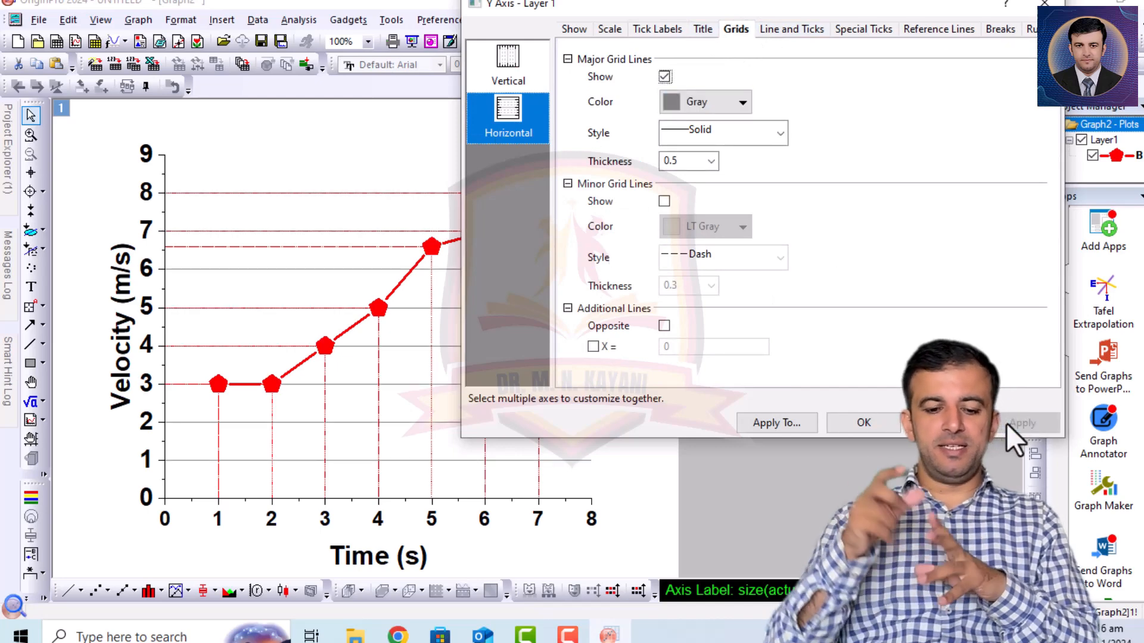
{"action": "left_click", "coordinate": [664, 77]}
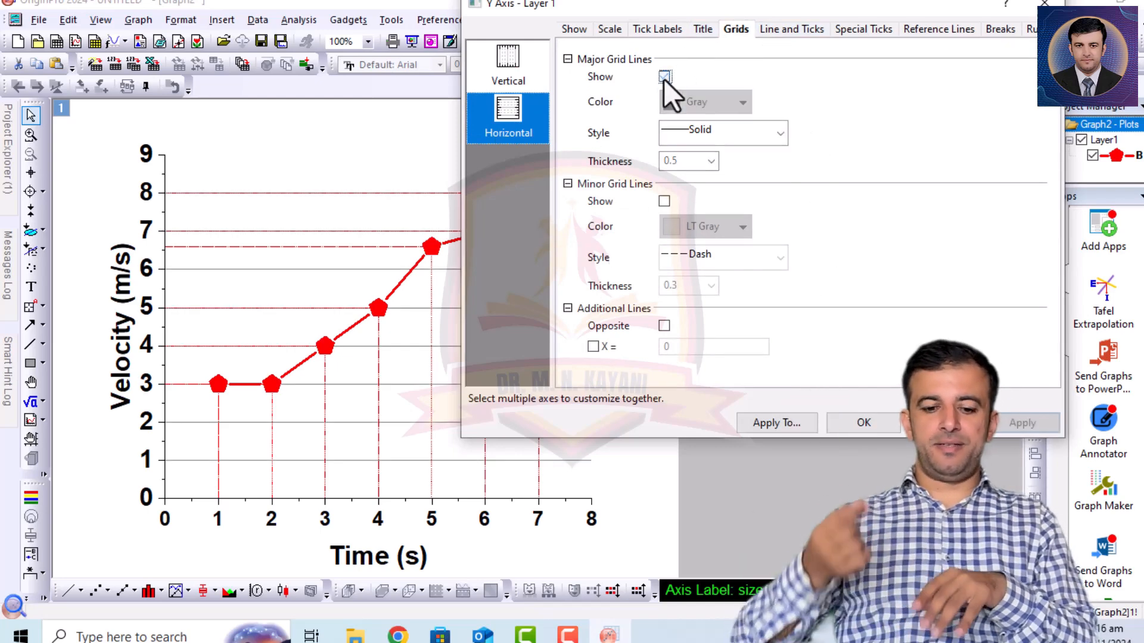
- Set the line thickness of the left Y axis to 4
{"action": "left_click", "coordinate": [778, 25]}
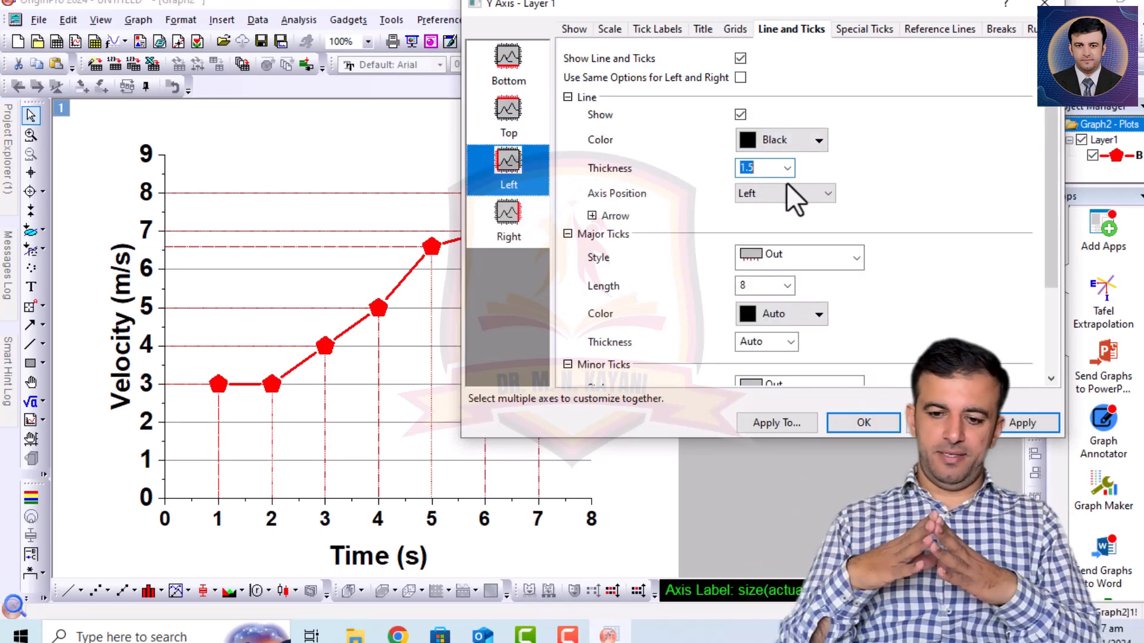
{"action": "left_click", "coordinate": [763, 168]}
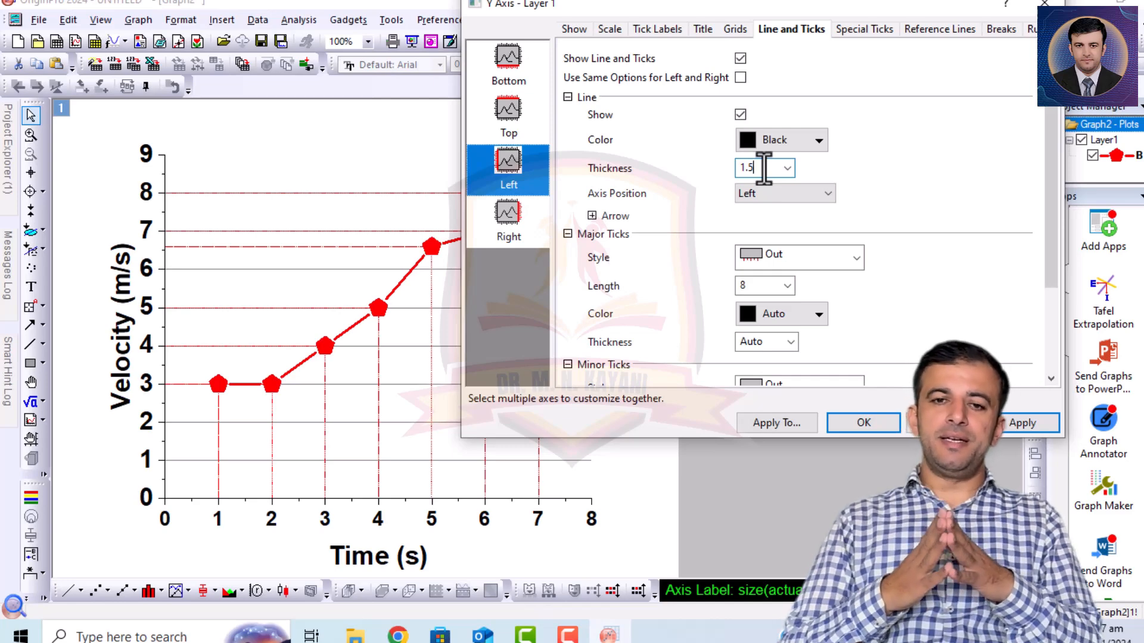
{"action": "double_click", "coordinate": [763, 168]}
{"action": "type", "text": "4"}
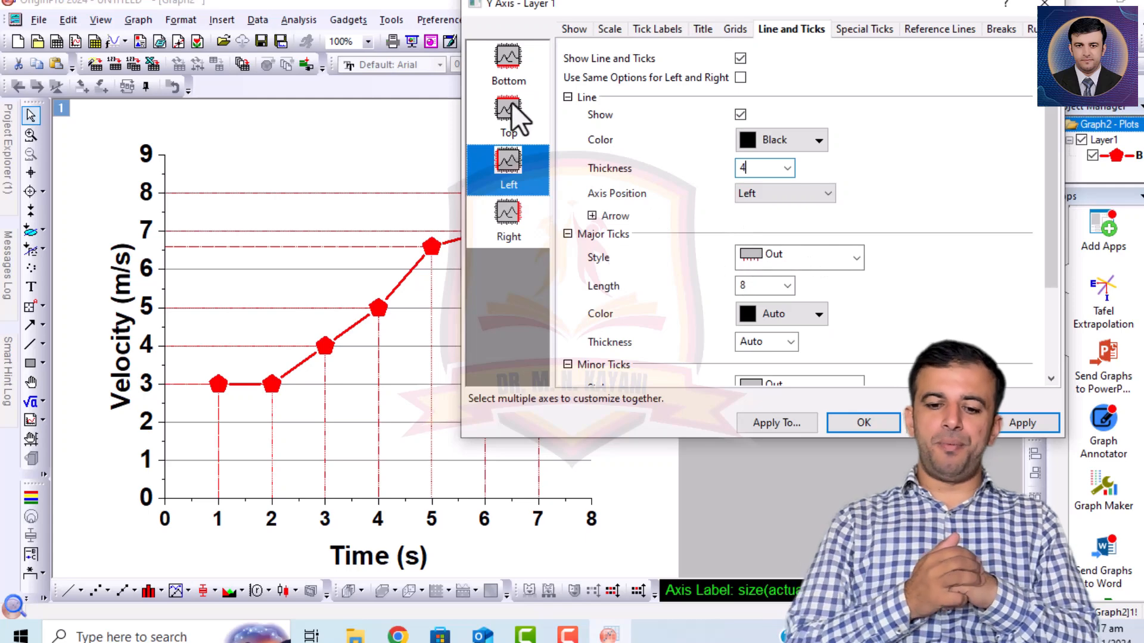
{"action": "left_click", "coordinate": [506, 234]}
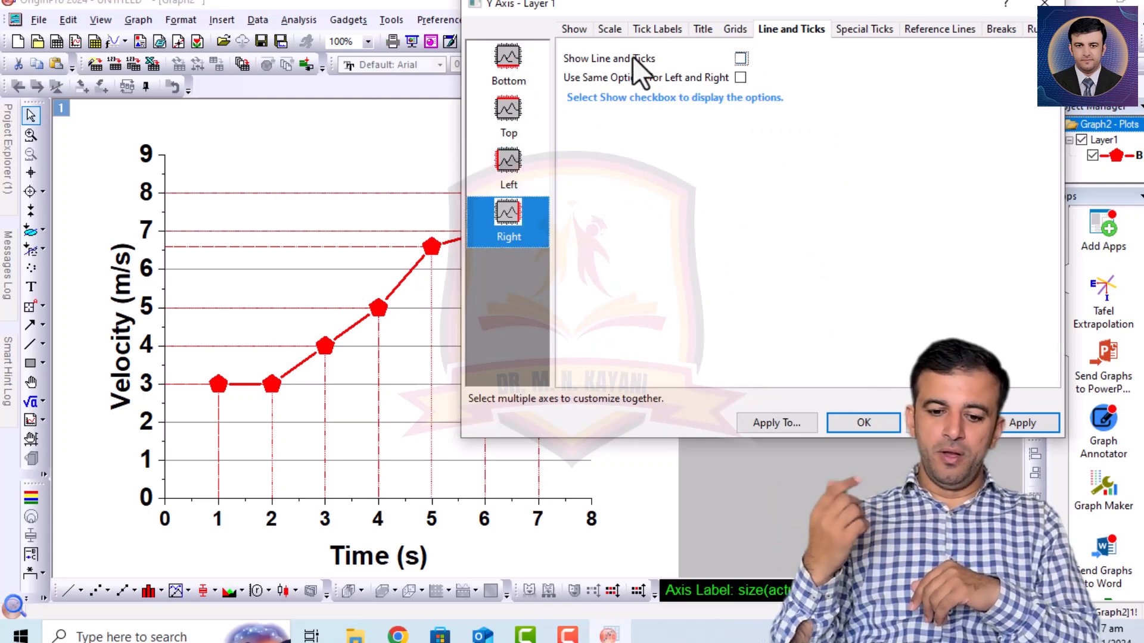
- Set the bottom X axis line thickness to 4 with major tick style Out, and apply the axis changes
{"action": "left_click", "coordinate": [506, 59]}
{"action": "double_click", "coordinate": [765, 168]}
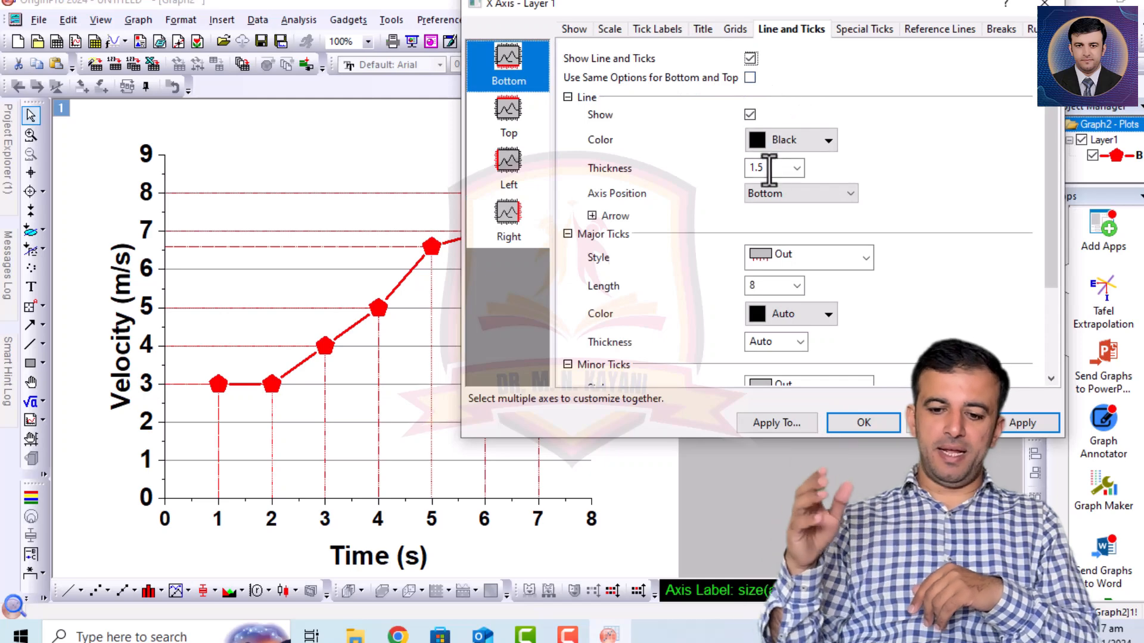
{"action": "type", "text": "4"}
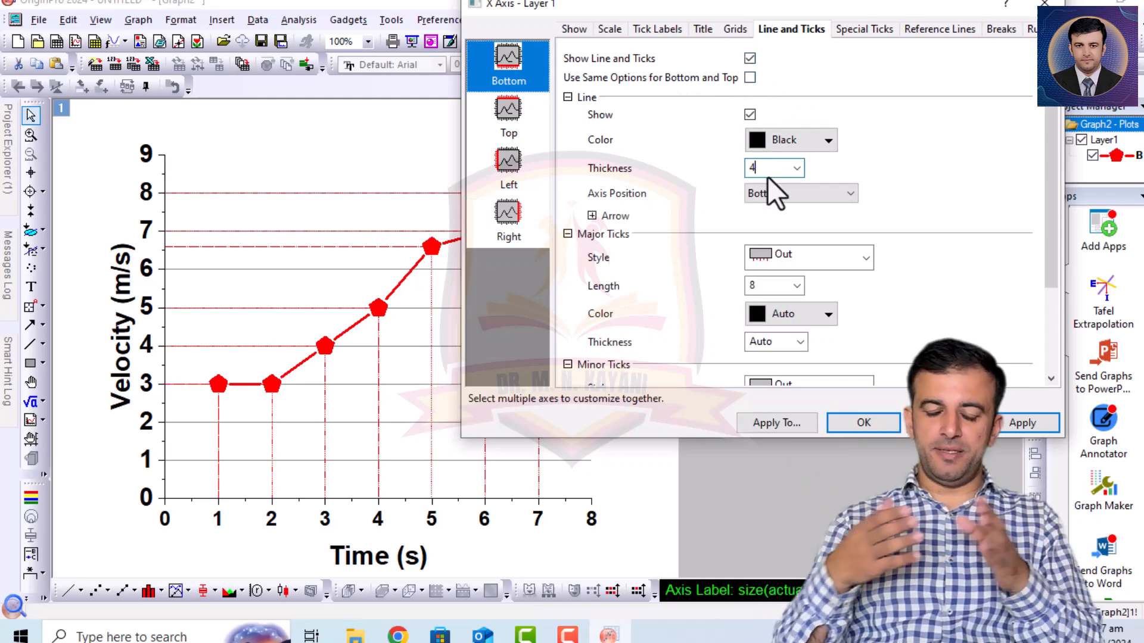
{"action": "left_click", "coordinate": [835, 256]}
{"action": "left_click", "coordinate": [805, 260]}
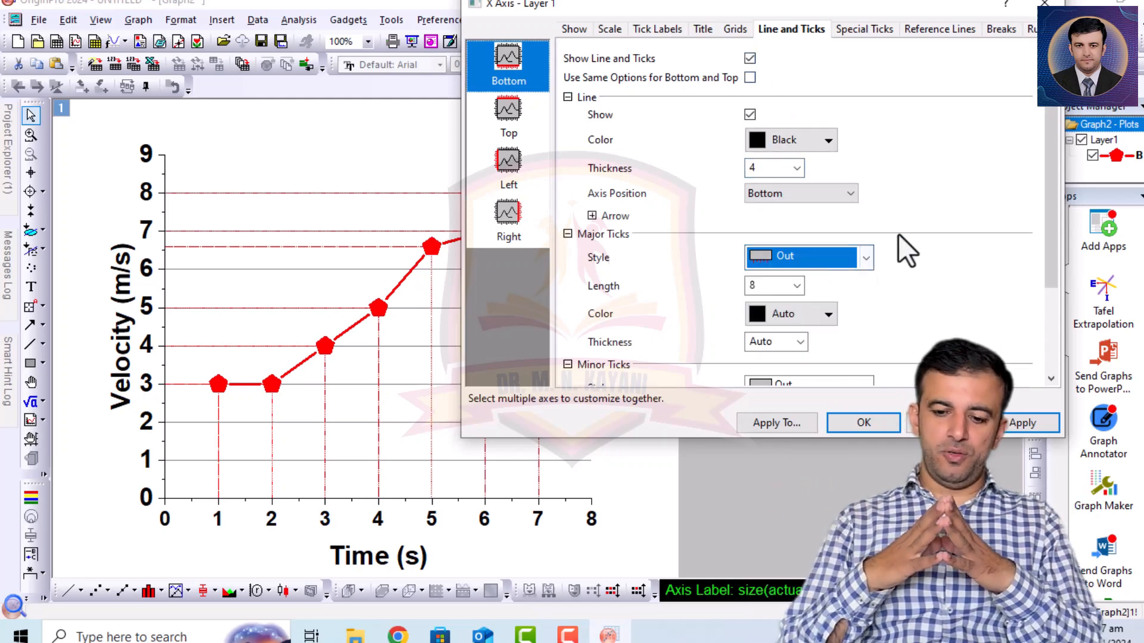
{"action": "left_click", "coordinate": [807, 255]}
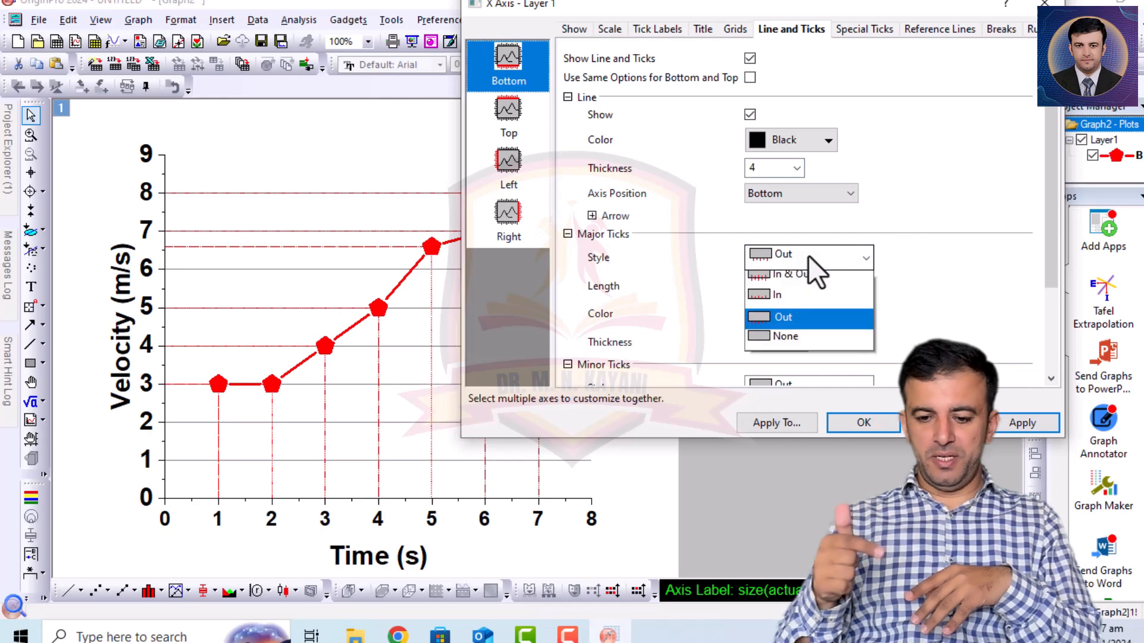
{"action": "left_click", "coordinate": [785, 322]}
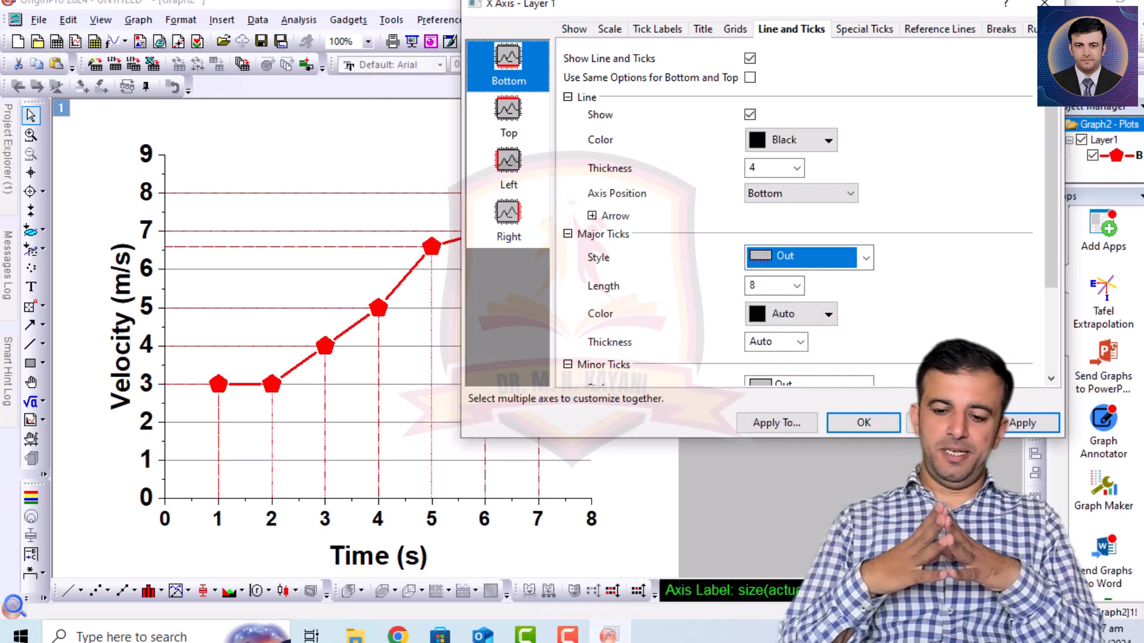
{"action": "left_click", "coordinate": [1046, 421]}
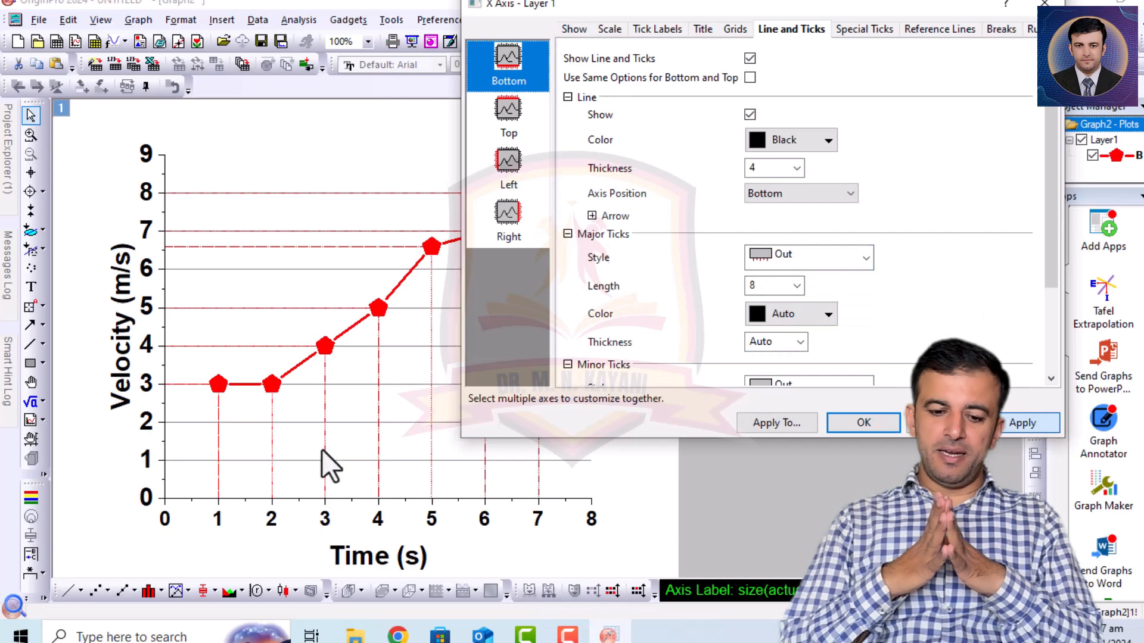
- Show the line and ticks of the top X axis with a line thickness of 4 and apply the change
{"action": "left_click", "coordinate": [509, 120]}
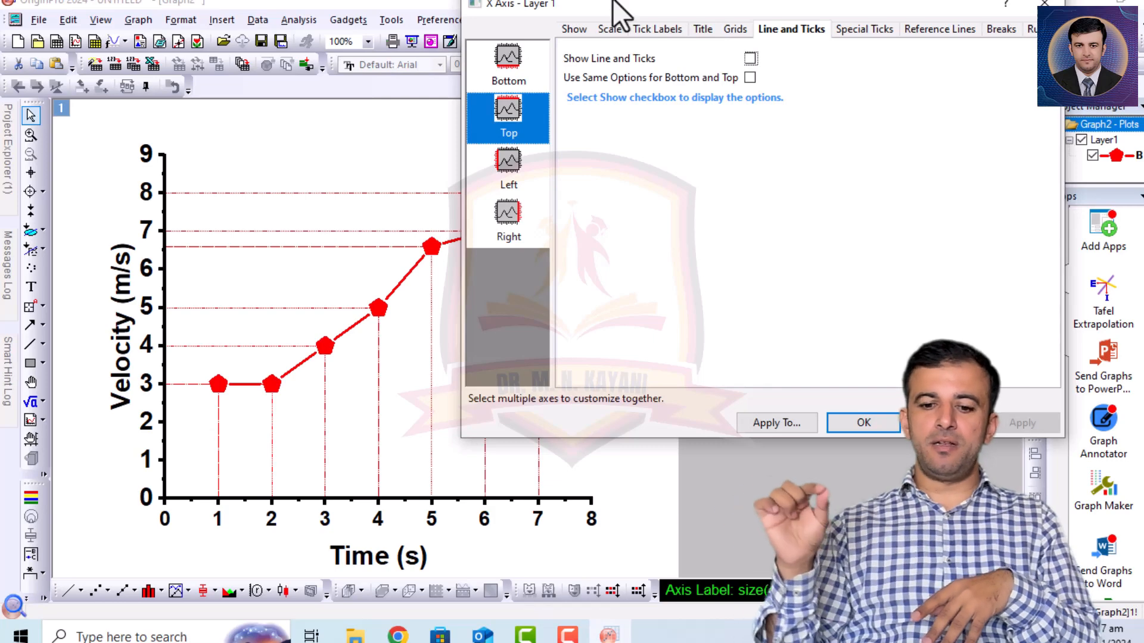
{"action": "left_click_drag", "start_coordinate": [615, 5], "coordinate": [742, 5]}
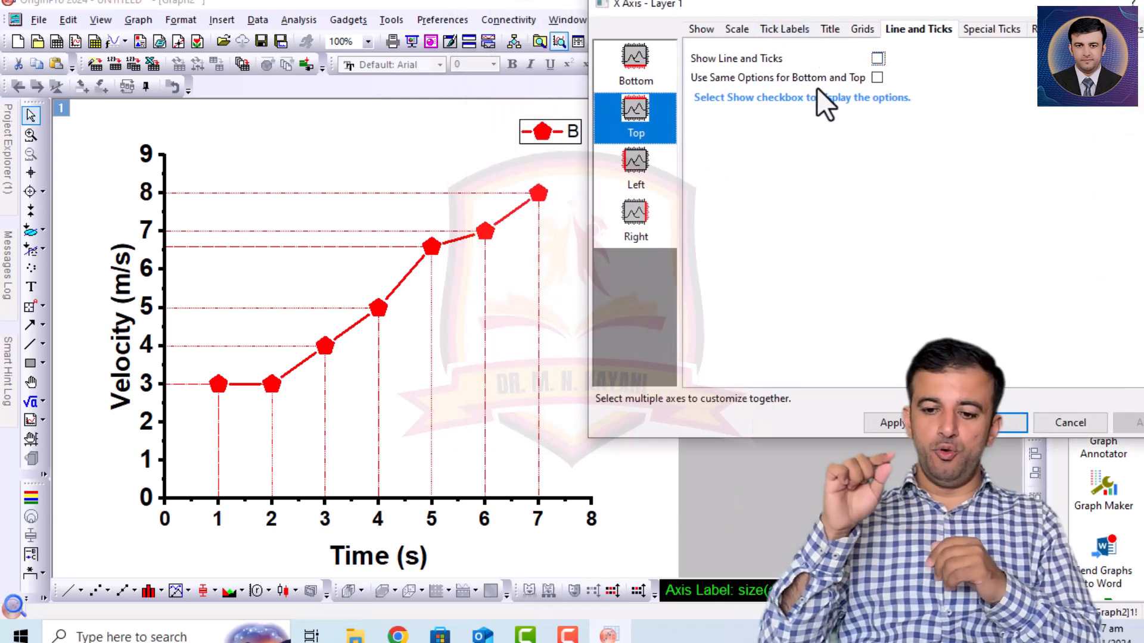
{"action": "left_click", "coordinate": [877, 57]}
{"action": "double_click", "coordinate": [897, 170]}
{"action": "type", "text": "4"}
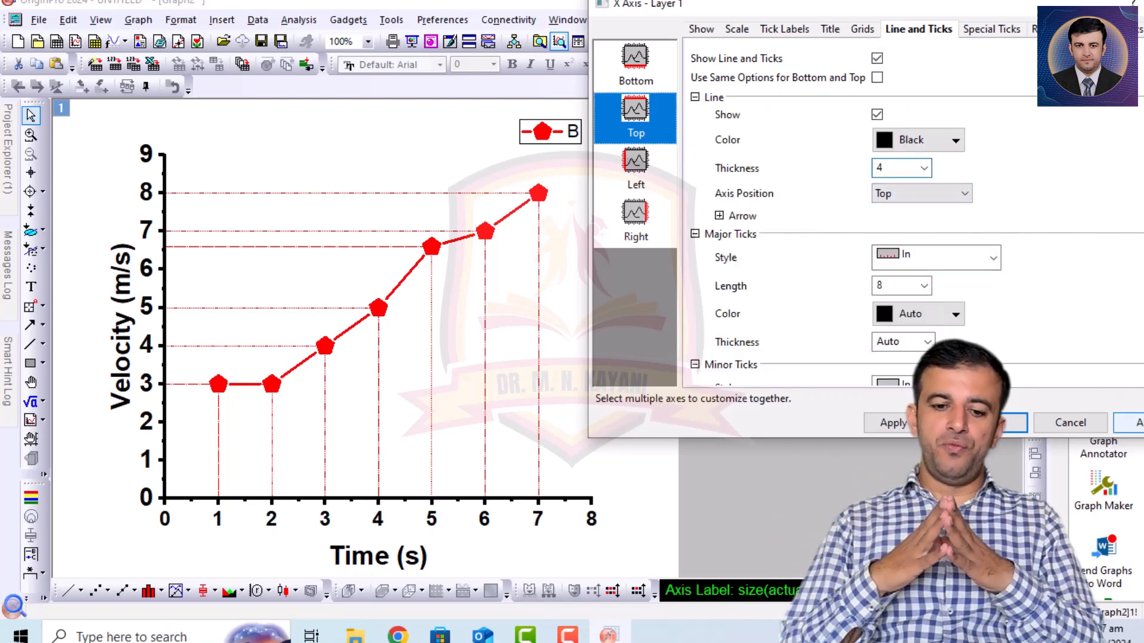
{"action": "left_click", "coordinate": [1132, 423]}
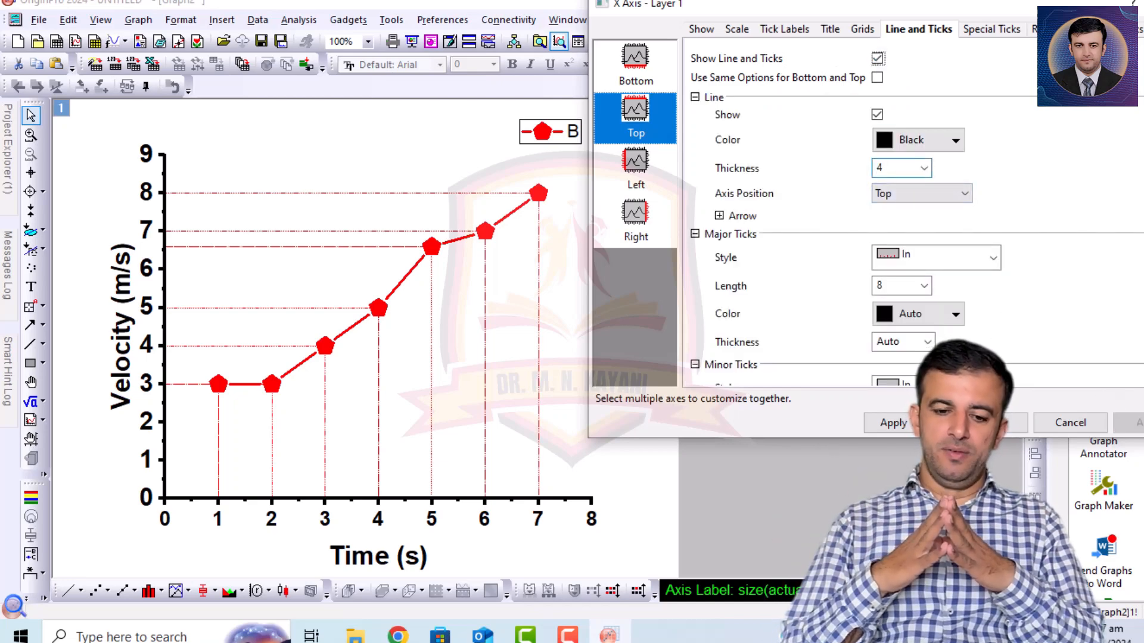
- Show the line and ticks of the right Y axis with a line thickness of 4 and confirm the axis settings
{"action": "left_click", "coordinate": [639, 173]}
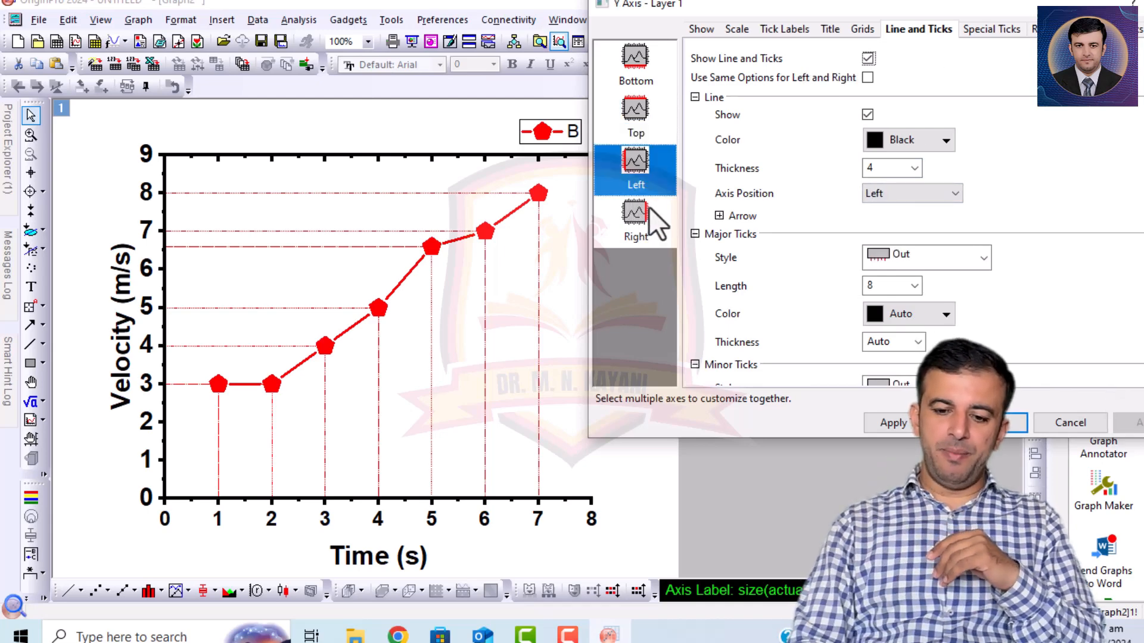
{"action": "left_click", "coordinate": [636, 215]}
{"action": "left_click", "coordinate": [866, 61]}
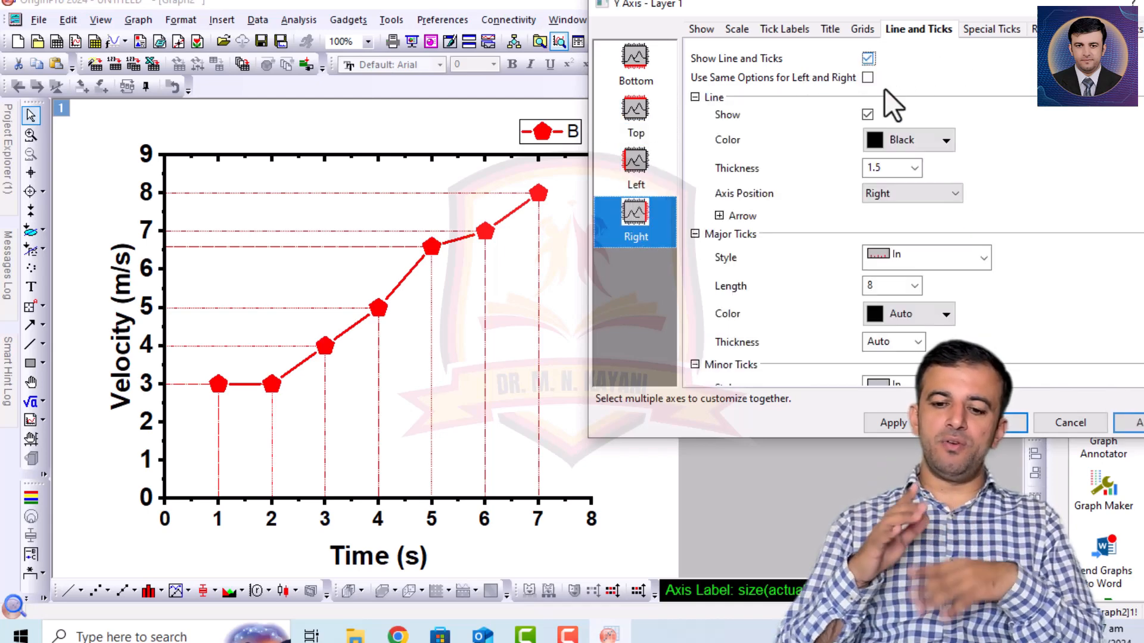
{"action": "double_click", "coordinate": [874, 167]}
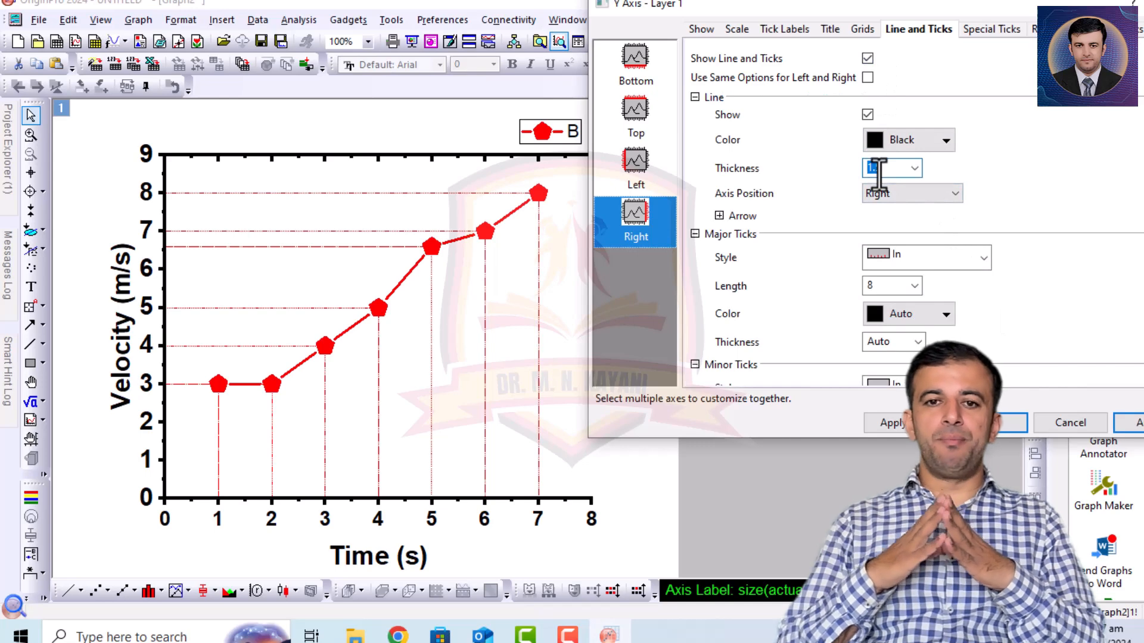
{"action": "type", "text": "4"}
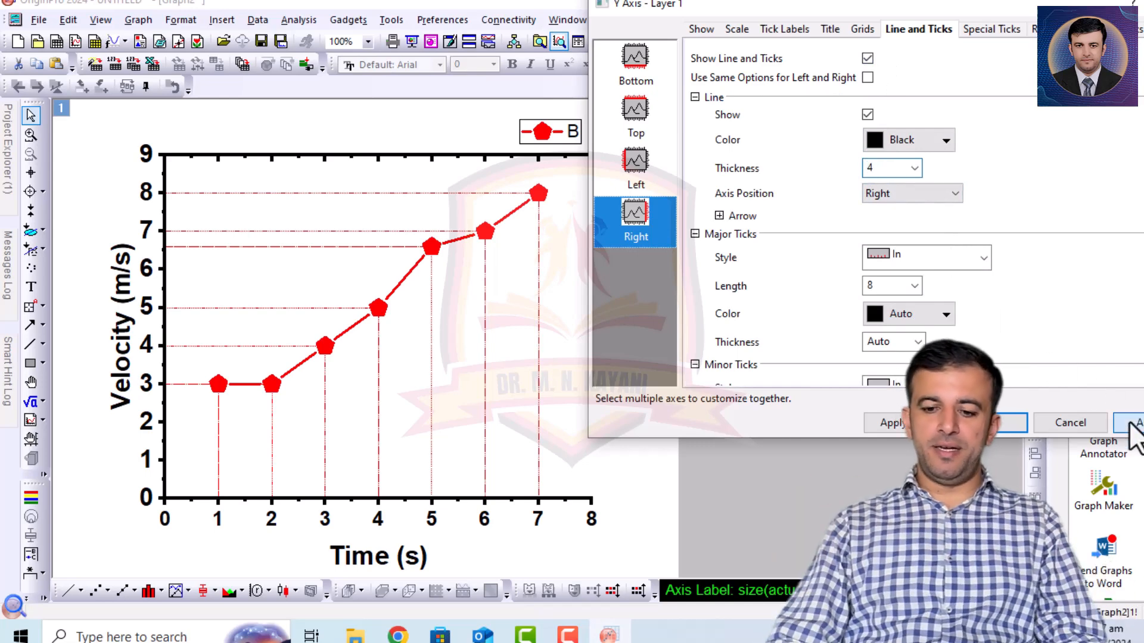
{"action": "left_click", "coordinate": [1003, 424]}
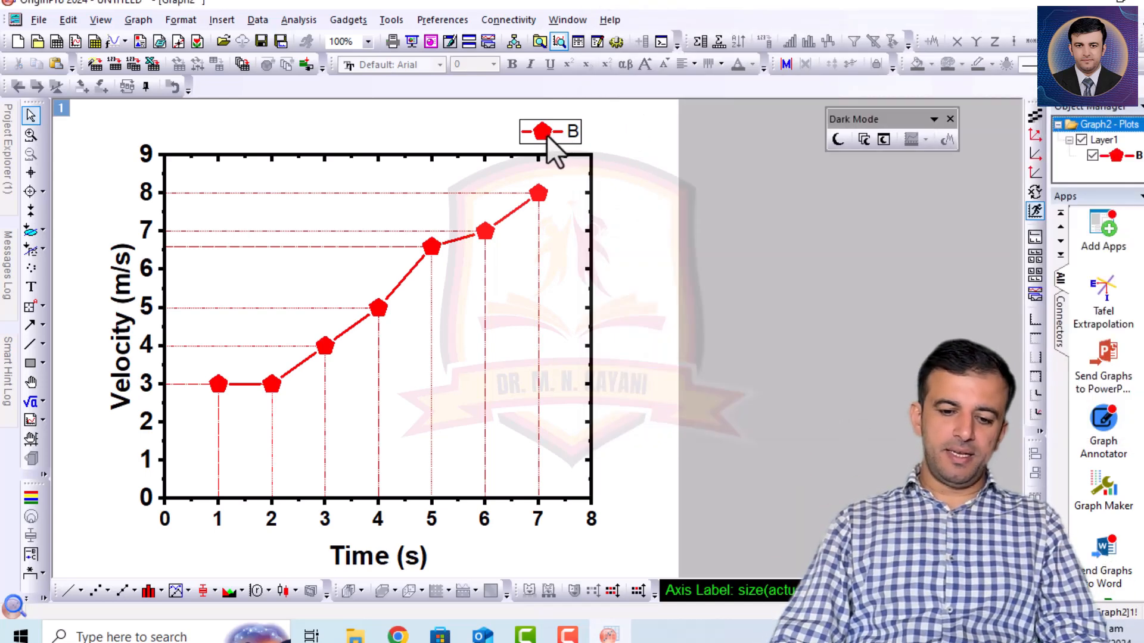
- Move the legend inside the axis frame, into the upper-left corner of the plot area
{"action": "left_click_drag", "start_coordinate": [573, 132], "coordinate": [229, 179]}
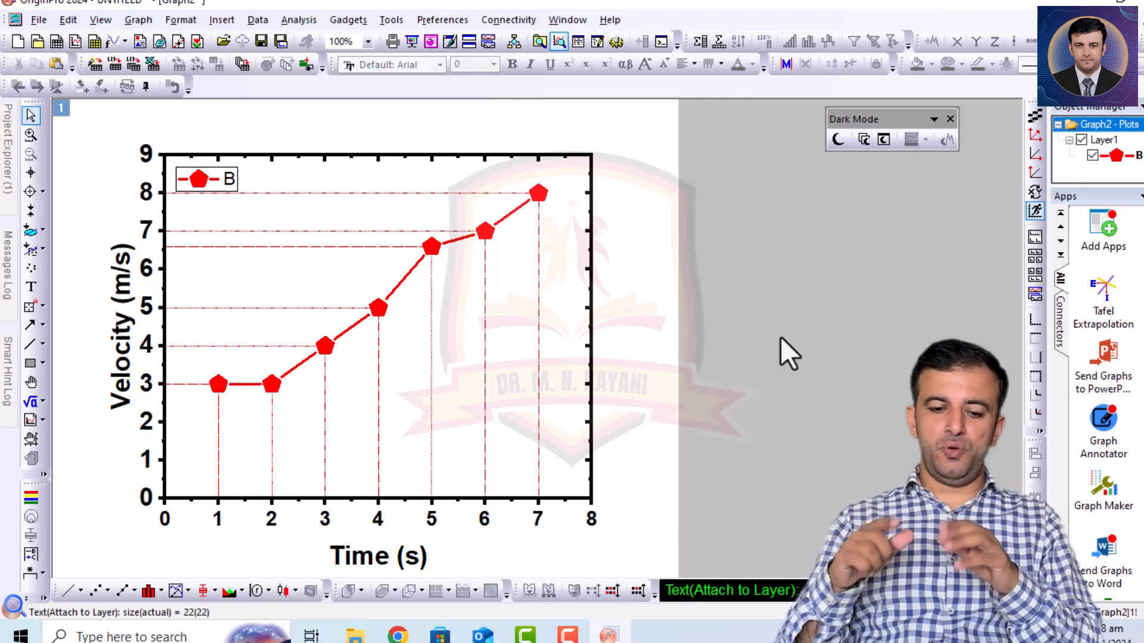
{"action": "right_click", "coordinate": [776, 389]}
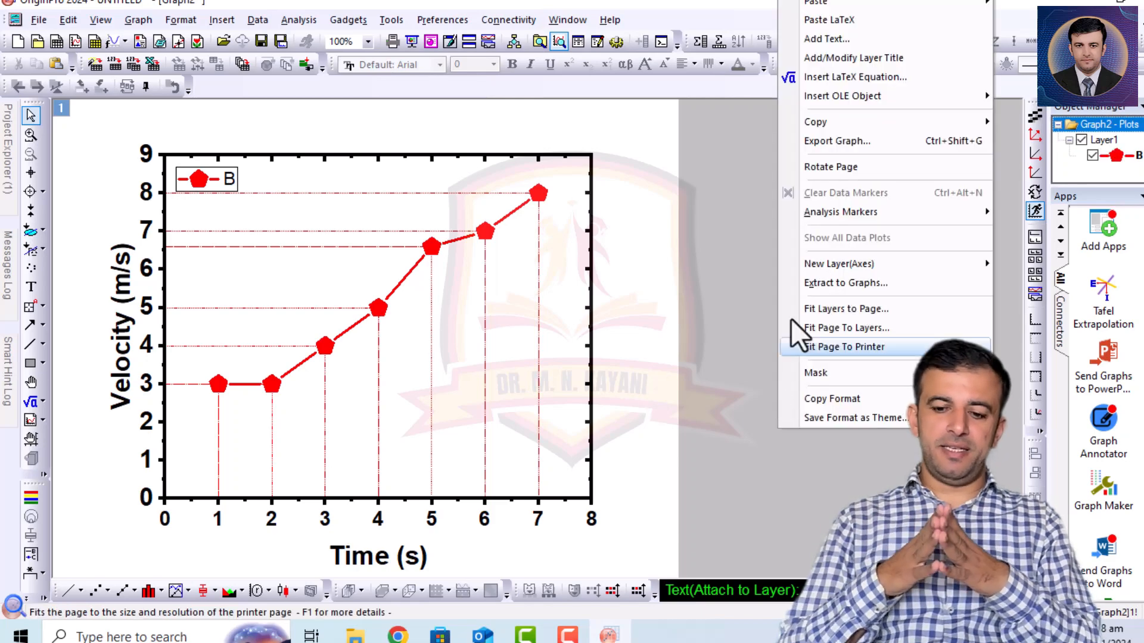
{"action": "left_click", "coordinate": [820, 285]}
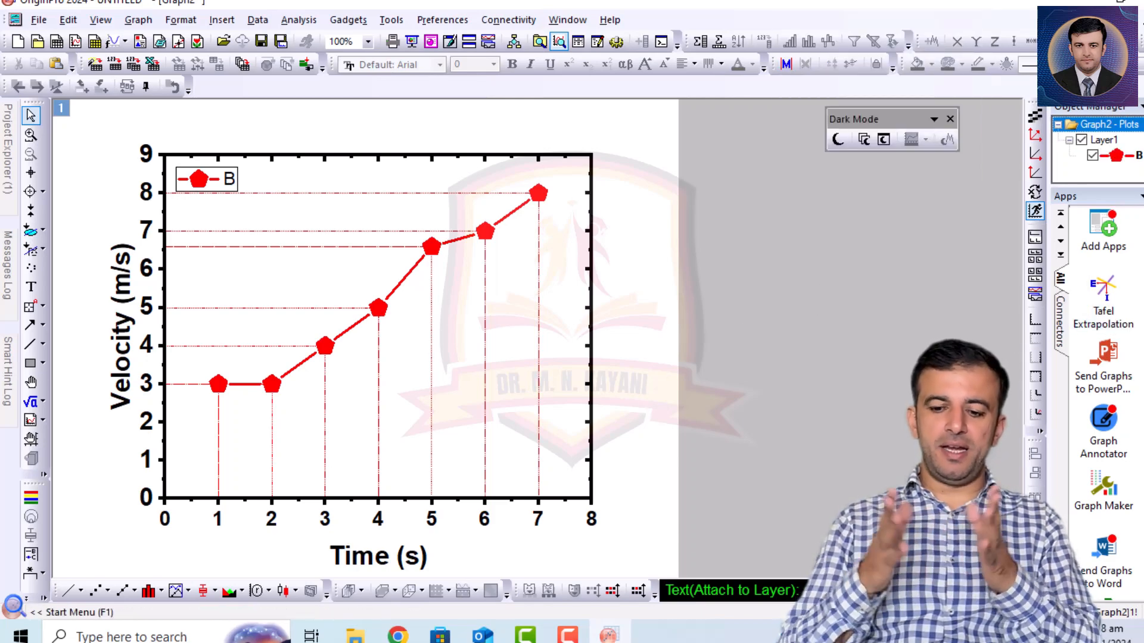
{"action": "scroll", "coordinate": [1111, 309], "scroll_direction": "down", "scroll_amount": 4}
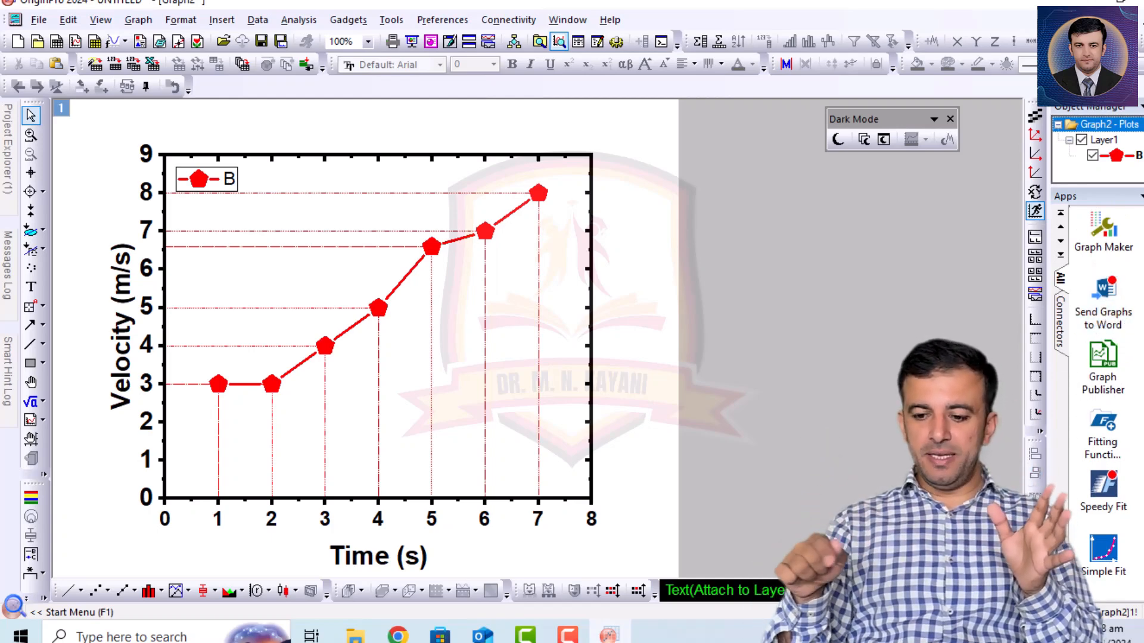
{"action": "scroll", "coordinate": [1103, 369], "scroll_direction": "up", "scroll_amount": 2}
{"action": "scroll", "coordinate": [1109, 335], "scroll_direction": "up", "scroll_amount": 1}
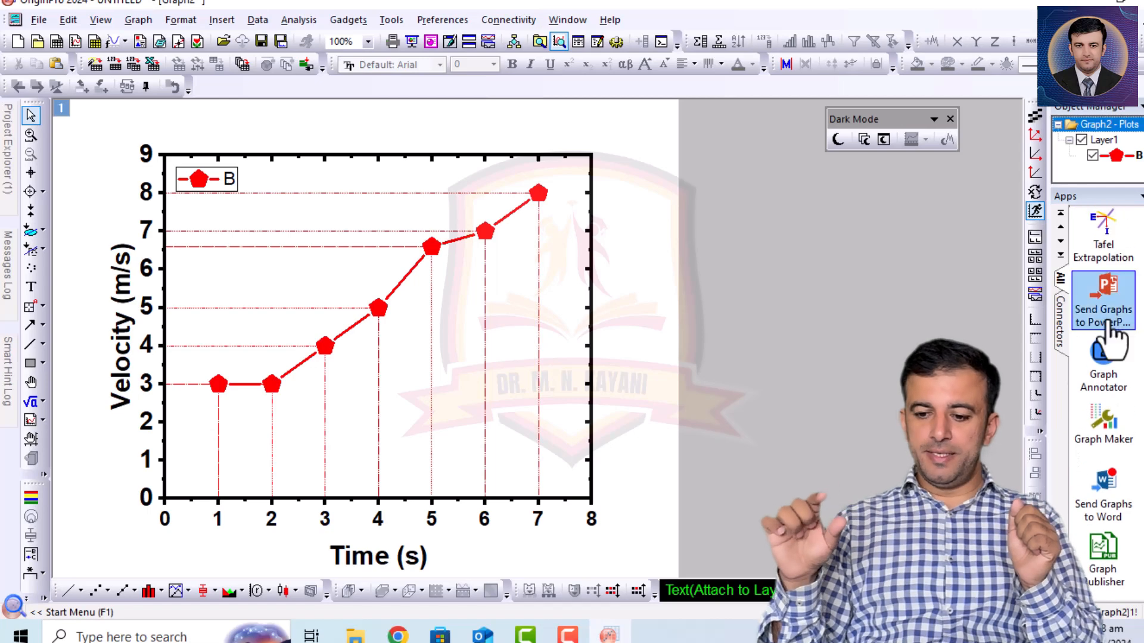
{"action": "right_click", "coordinate": [710, 392]}
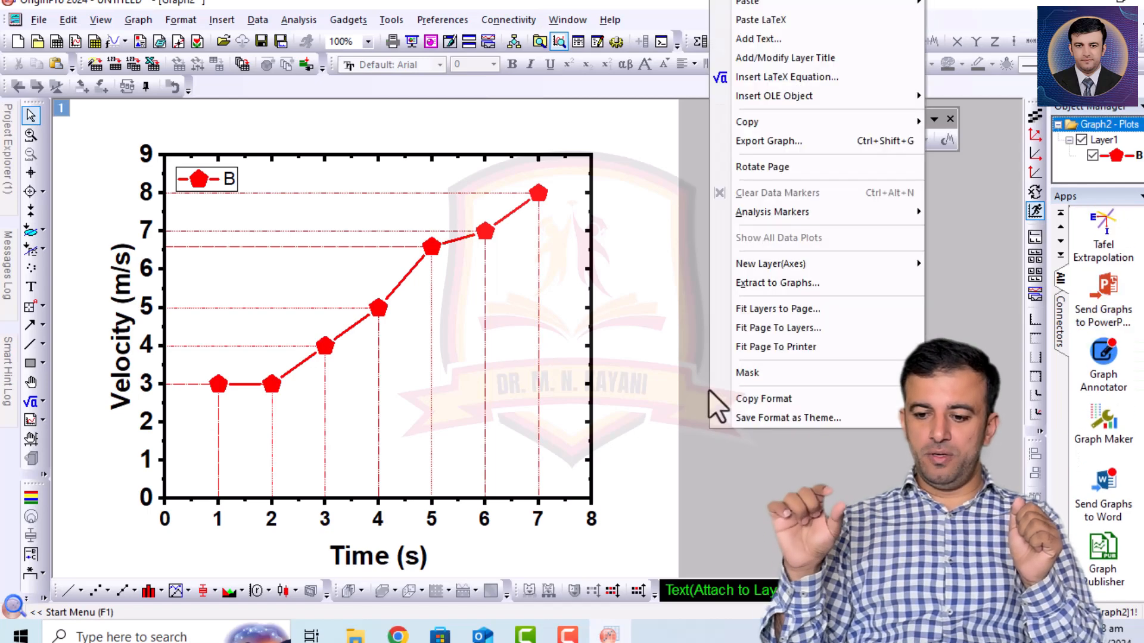
{"action": "left_click", "coordinate": [773, 282]}
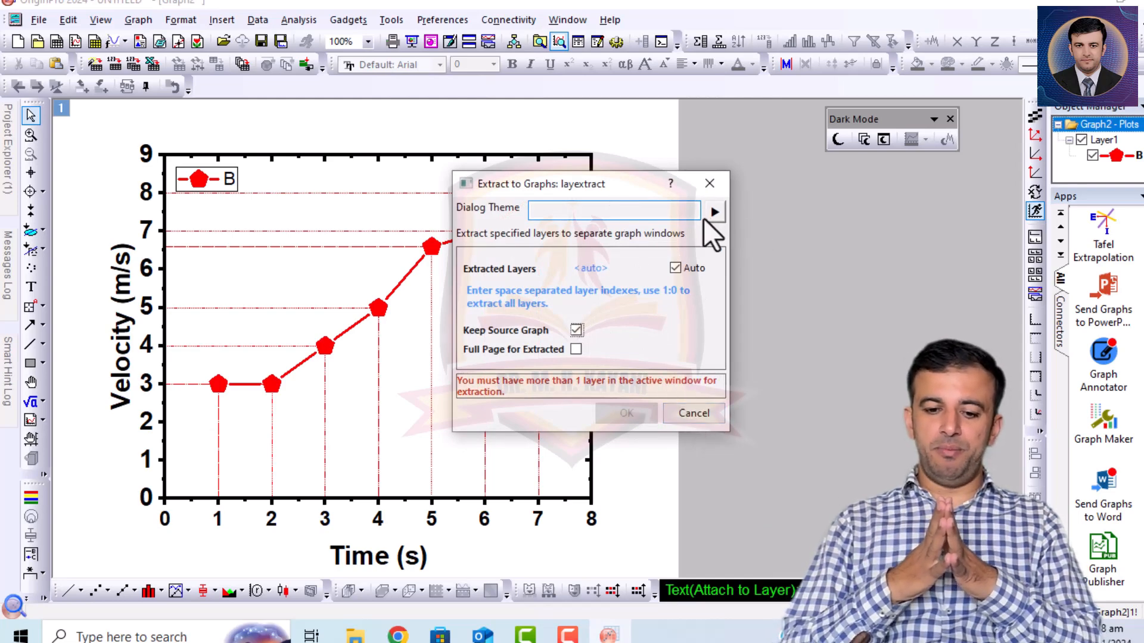
{"action": "left_click", "coordinate": [709, 184]}
- Export the graph to the desktop as a JPEG image with file name a at 600 DPI
{"action": "right_click", "coordinate": [746, 235]}
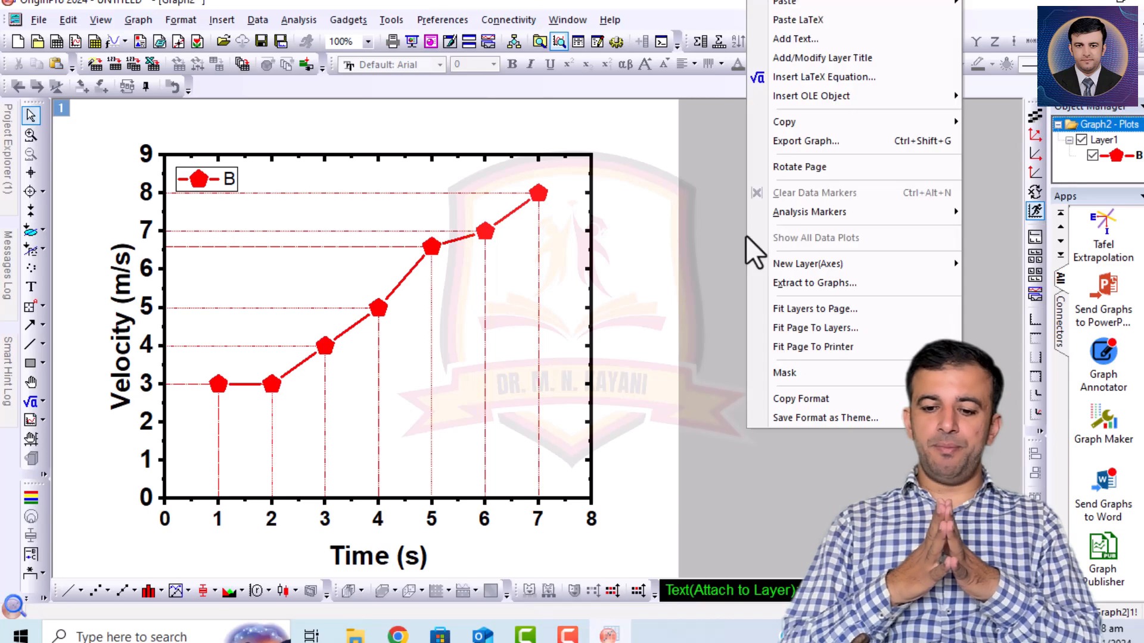
{"action": "left_click", "coordinate": [822, 143]}
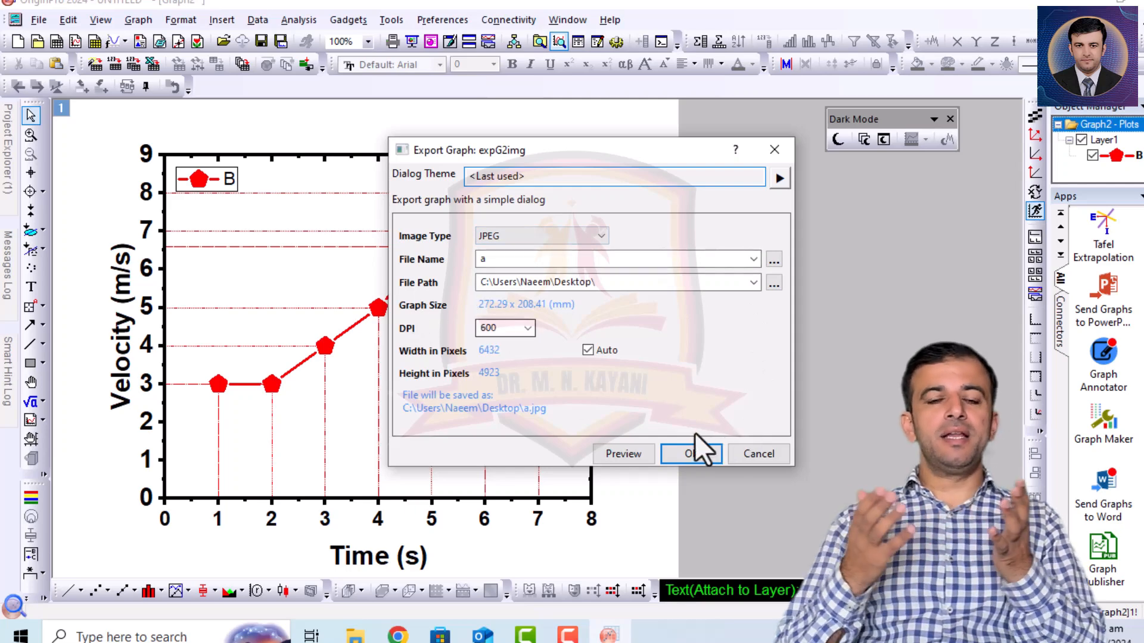
{"action": "left_click", "coordinate": [679, 457]}
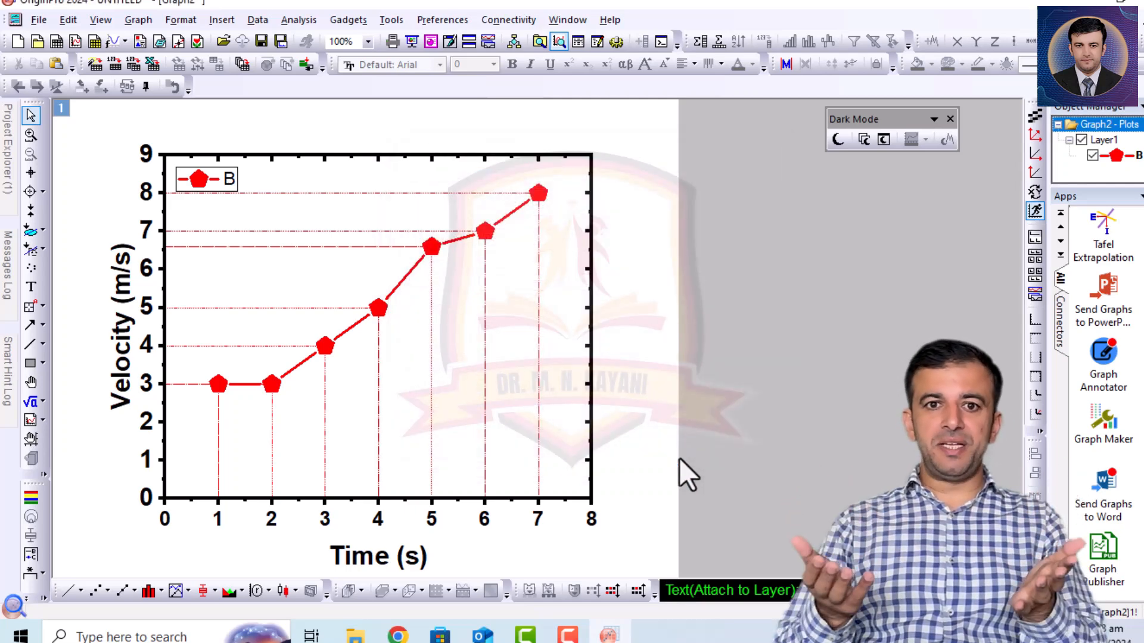
- Switch to the Windows desktop and open the exported image a.jpg to check the graph
{"action": "left_click", "coordinate": [1084, 4]}
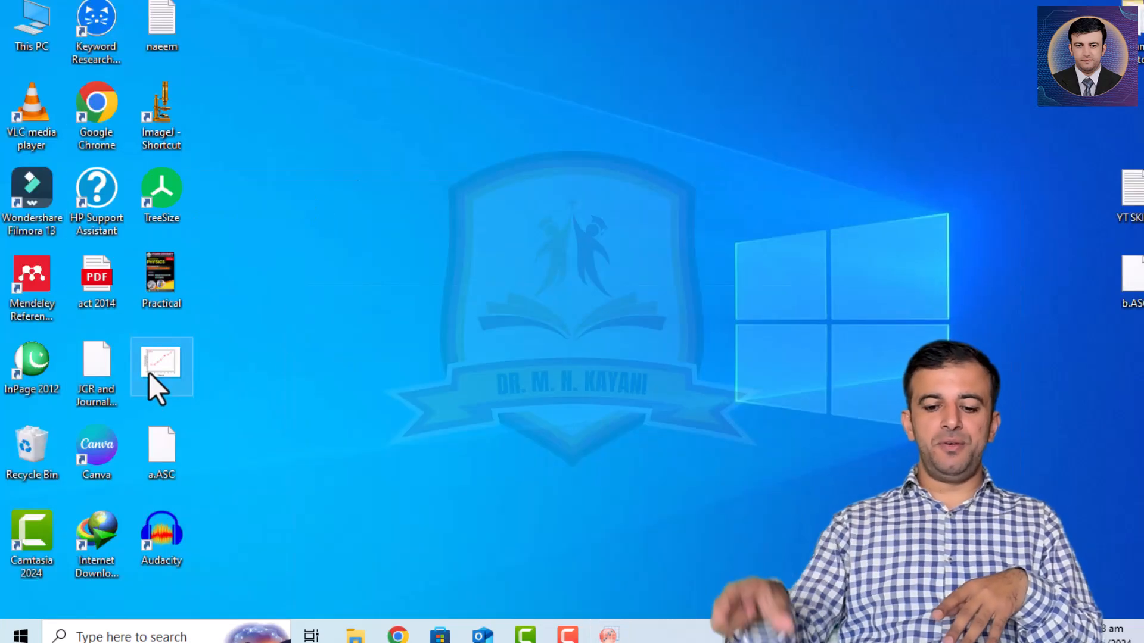
{"action": "double_click", "coordinate": [149, 372]}
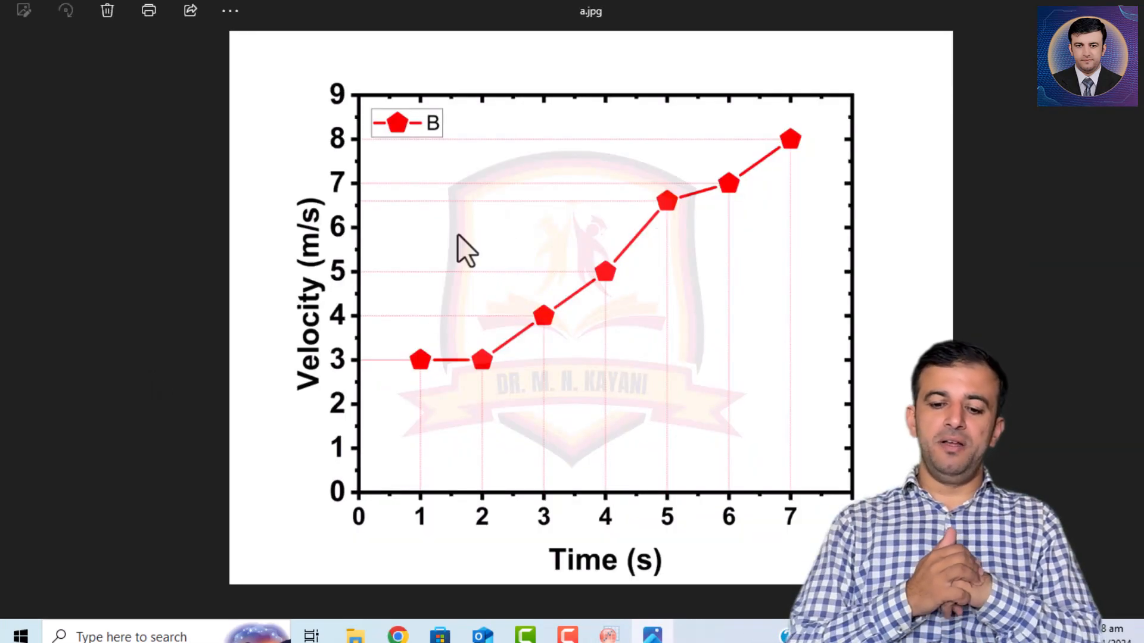